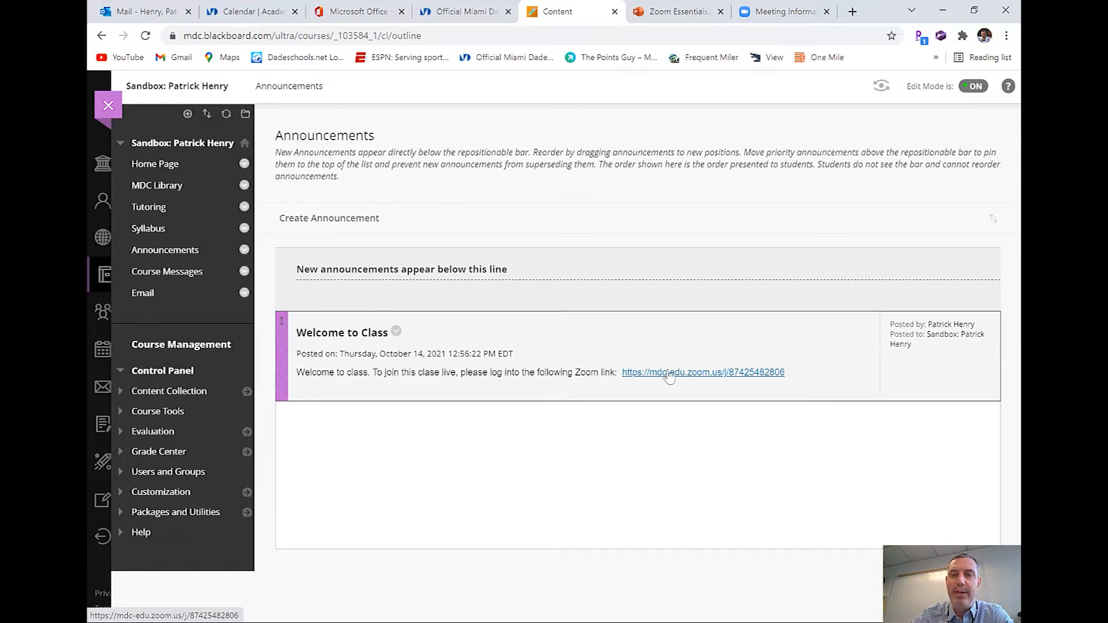
# Check the announcement e-mail in Outlook and examine the Zoom Essentials meeting details in the Zoom web portal.
pyautogui.click(146, 11)
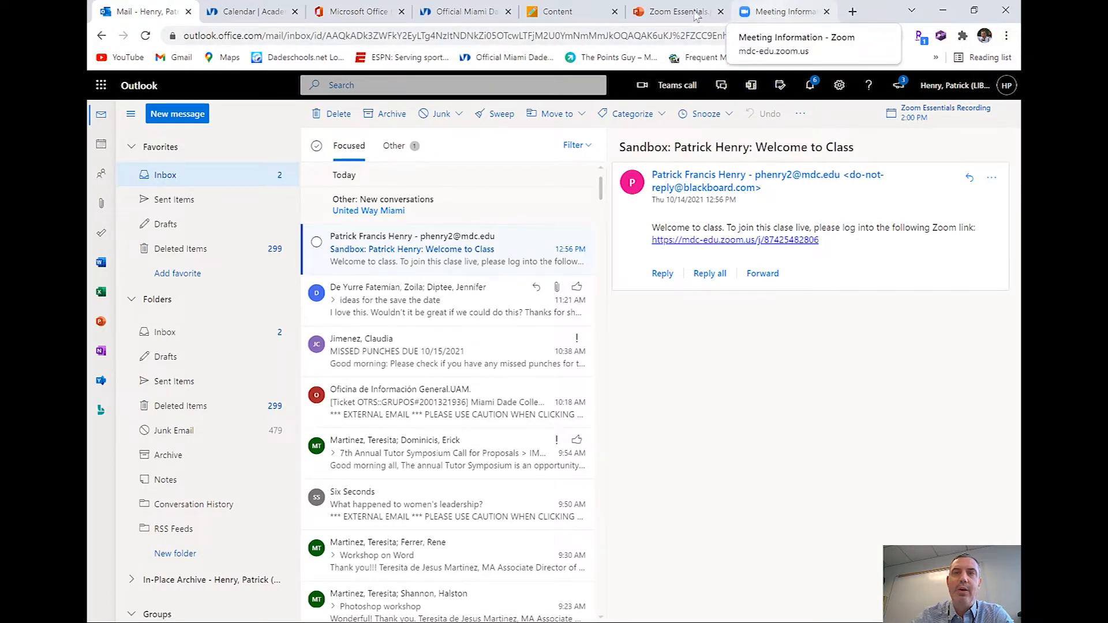
pyautogui.click(769, 13)
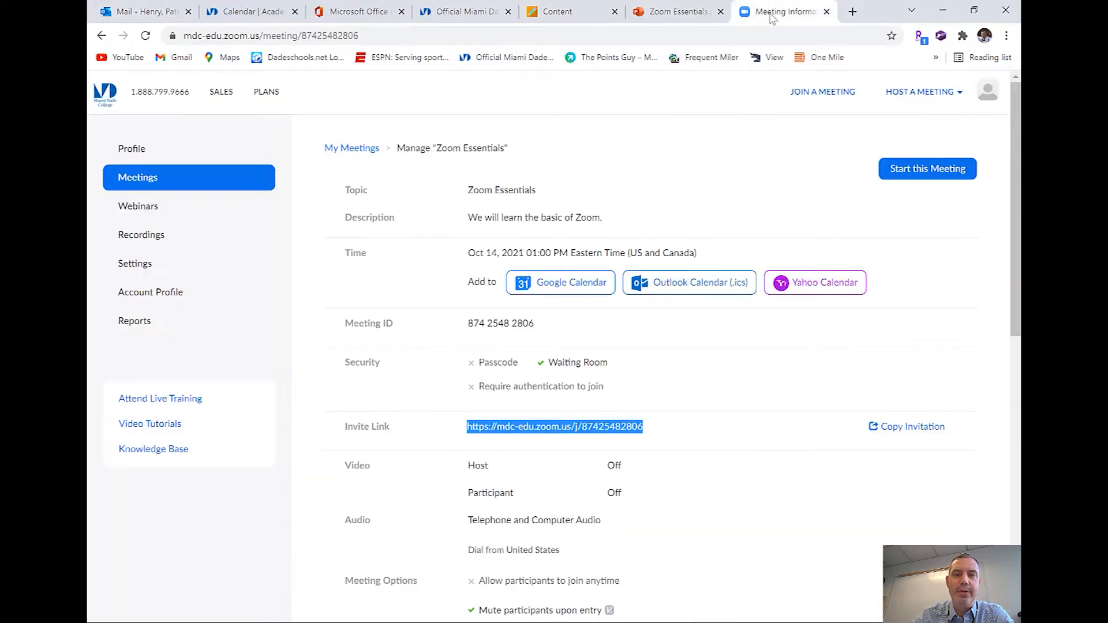
pyautogui.scroll(-1, 718, 309)
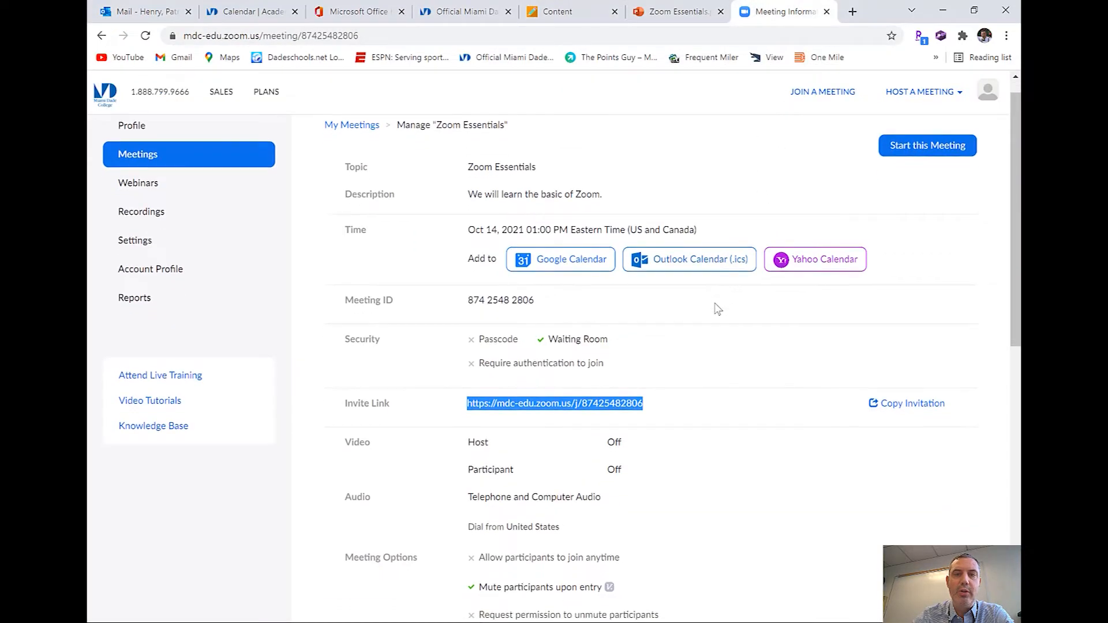
pyautogui.scroll(-2, 743, 321)
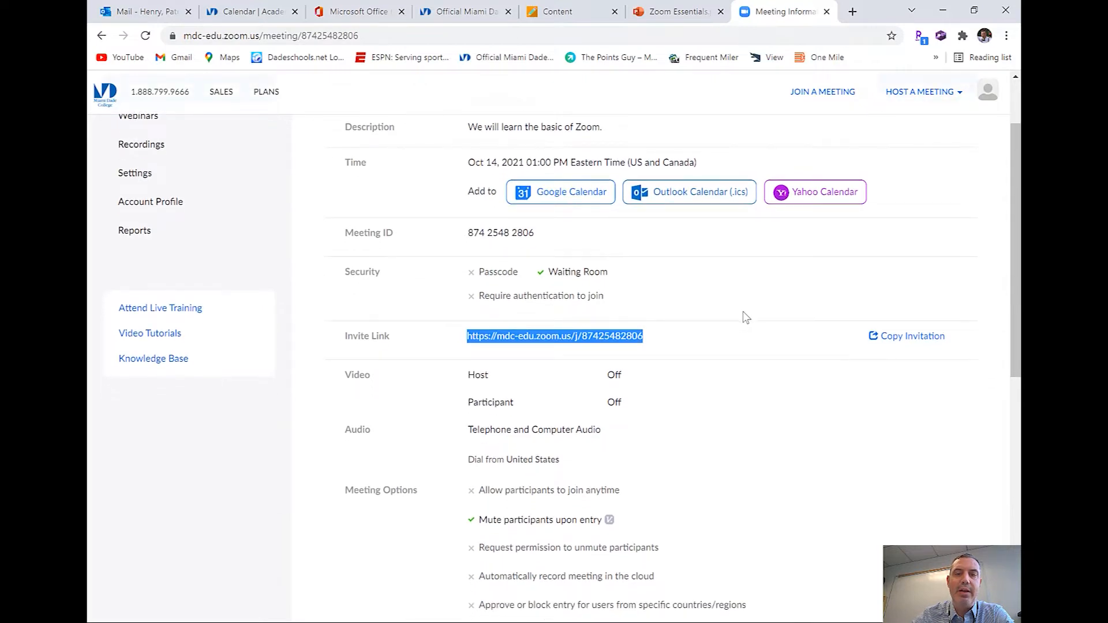
pyautogui.scroll(-2, 747, 317)
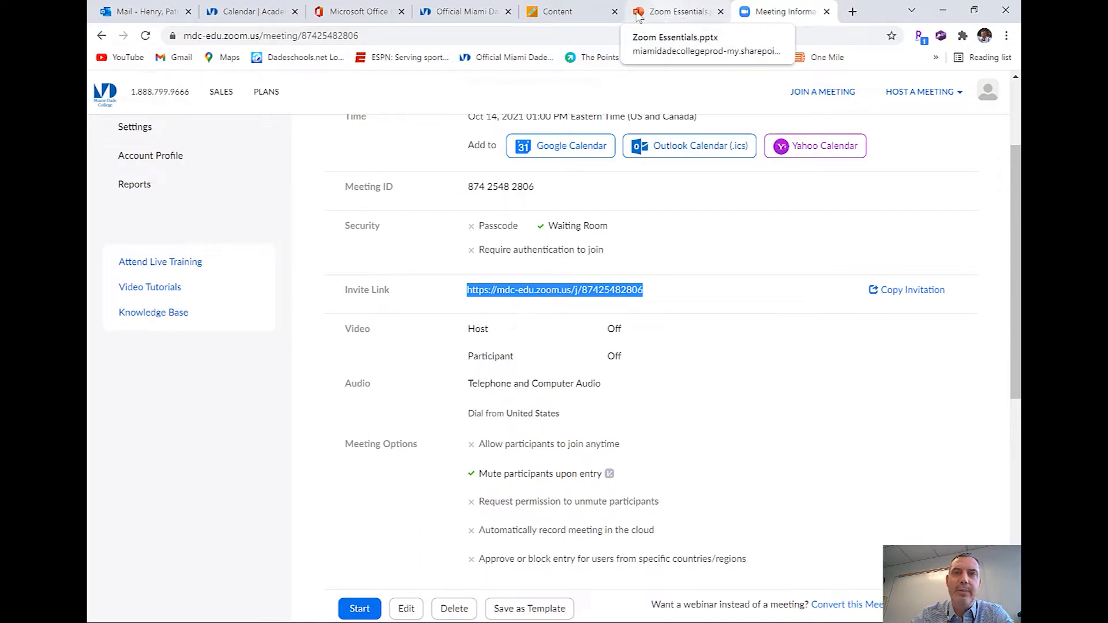
# Launch the Zoom meeting from the link in the Welcome to Class announcement in Blackboard and maximize the meeting window.
pyautogui.click(572, 16)
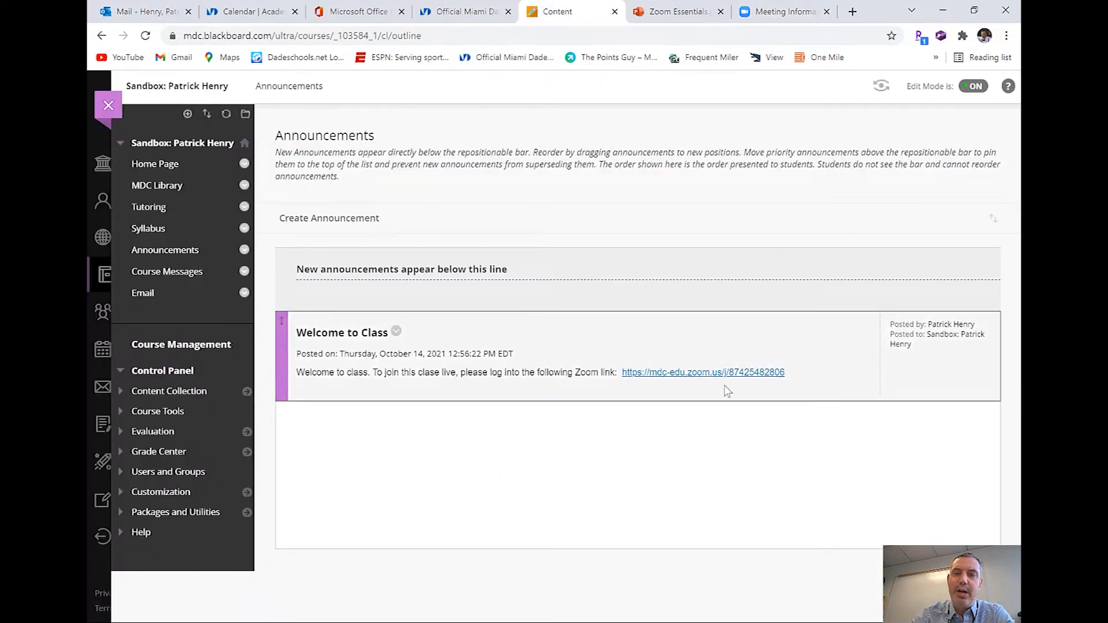
pyautogui.click(679, 374)
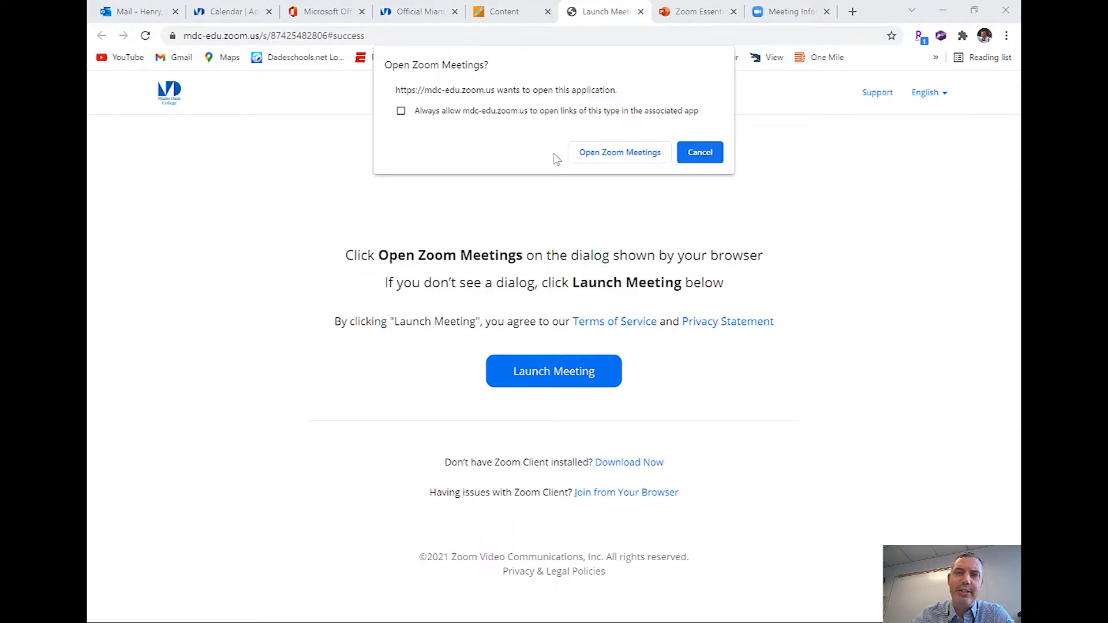
pyautogui.click(640, 154)
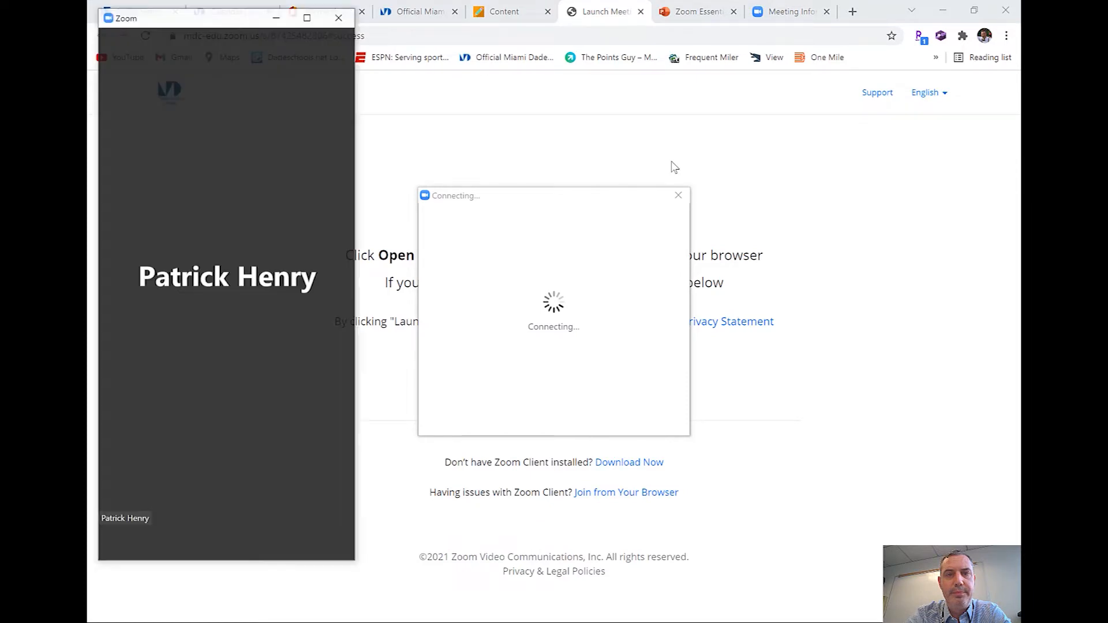
pyautogui.click(308, 17)
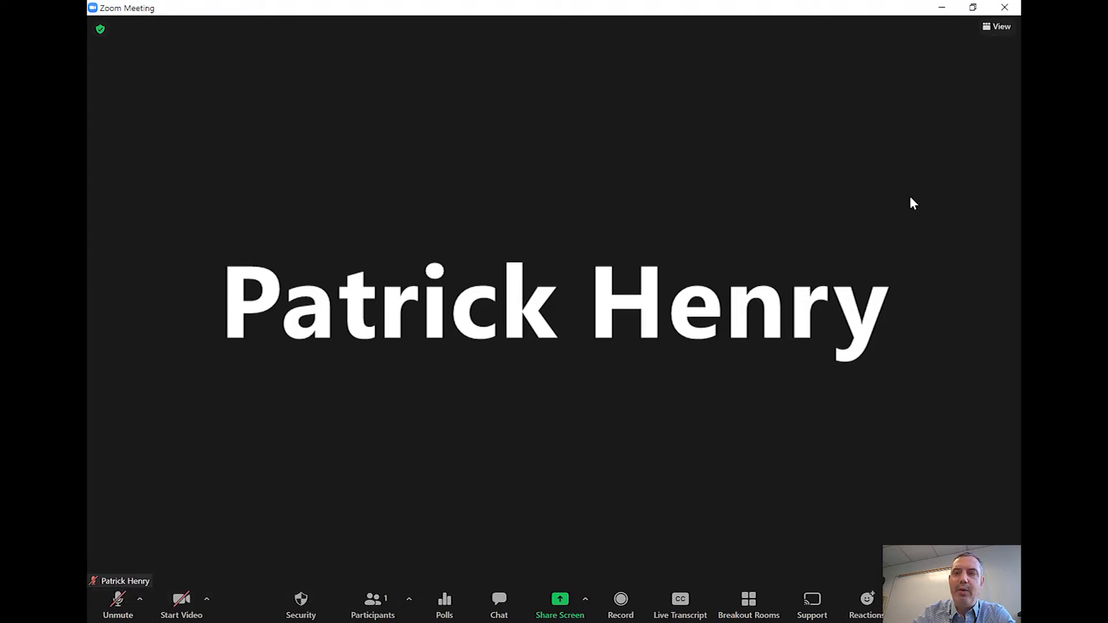
# Minimize the meeting window and open the Zoom Essentials details from the upcoming meetings list in the Zoom web portal.
pyautogui.click(941, 9)
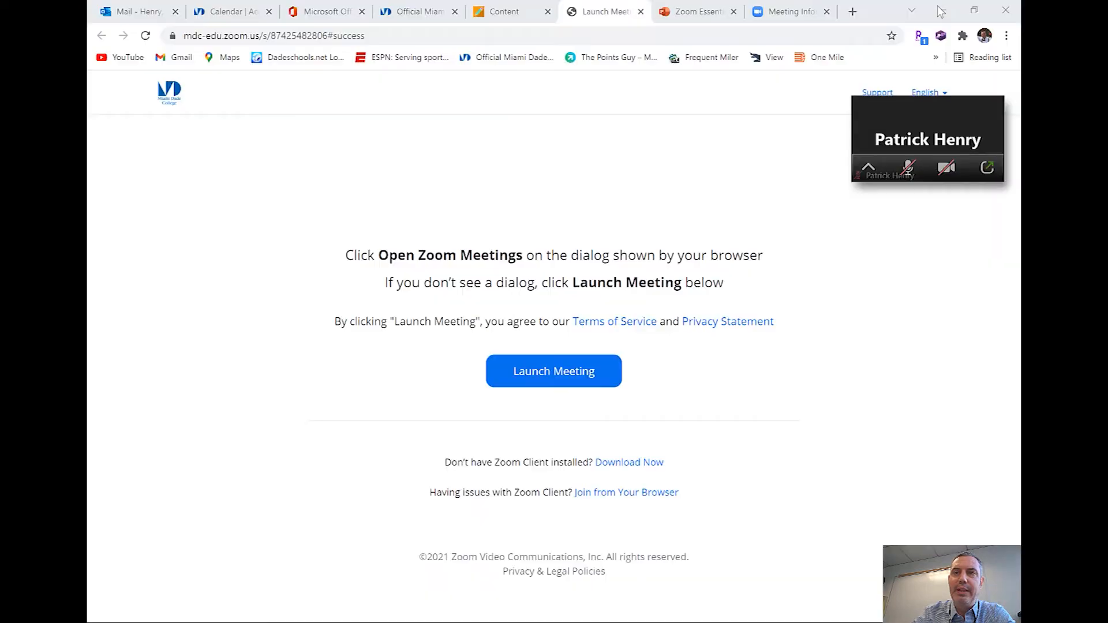
pyautogui.click(790, 13)
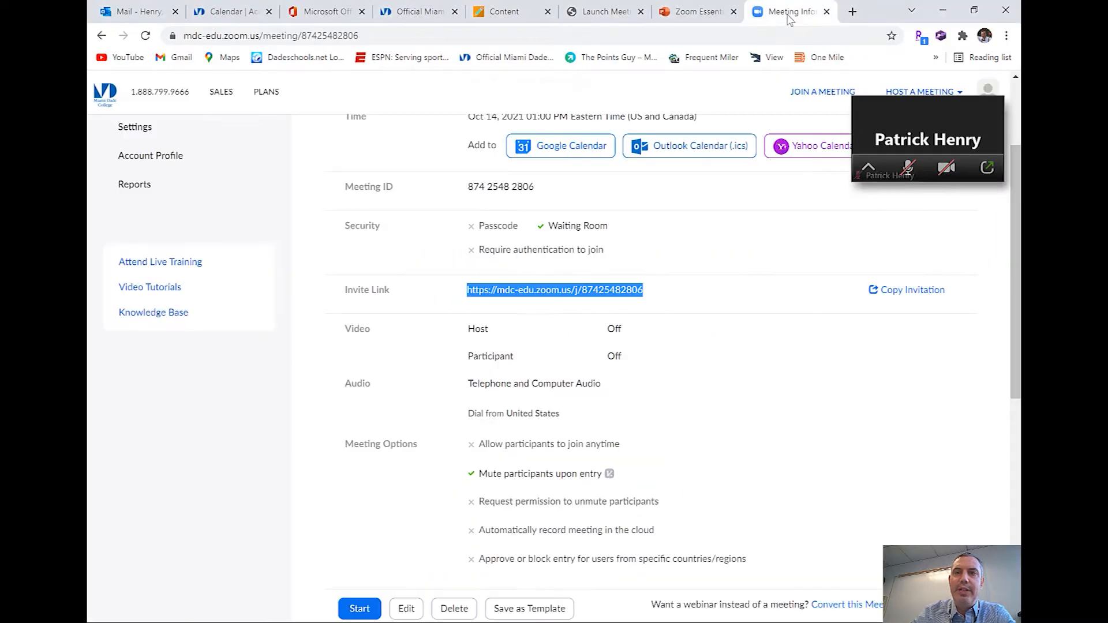
pyautogui.scroll(4, 760, 268)
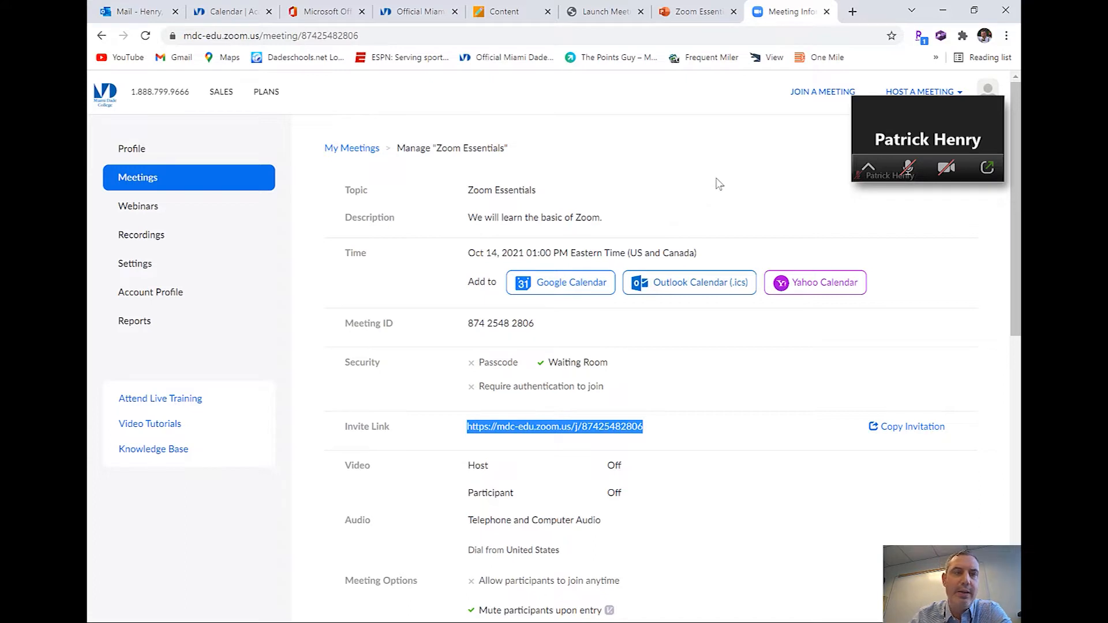
pyautogui.click(142, 154)
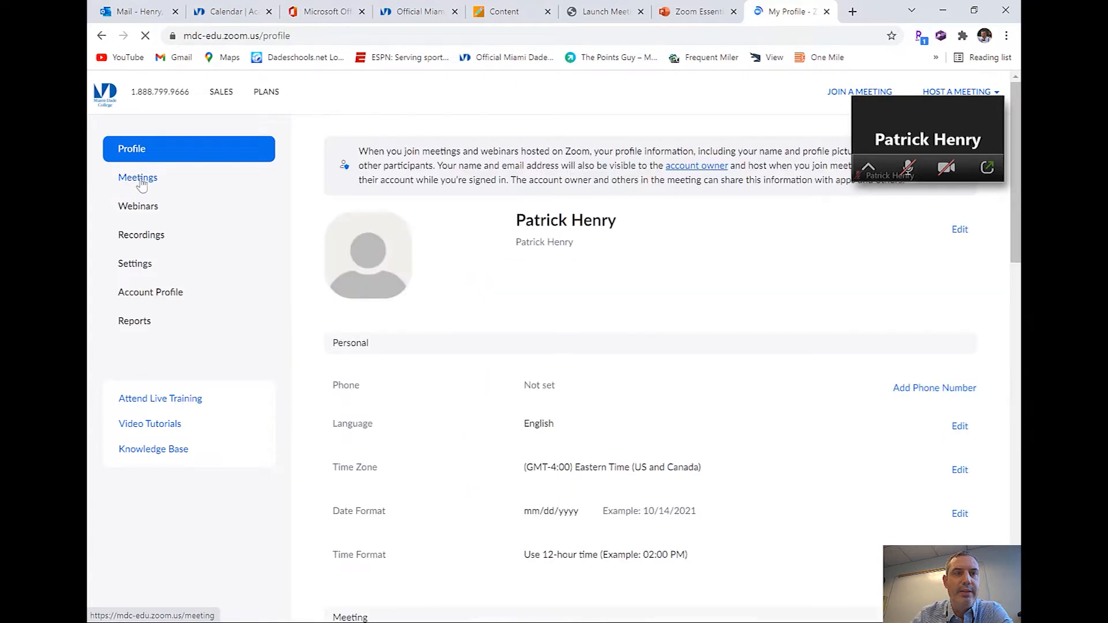
pyautogui.click(141, 179)
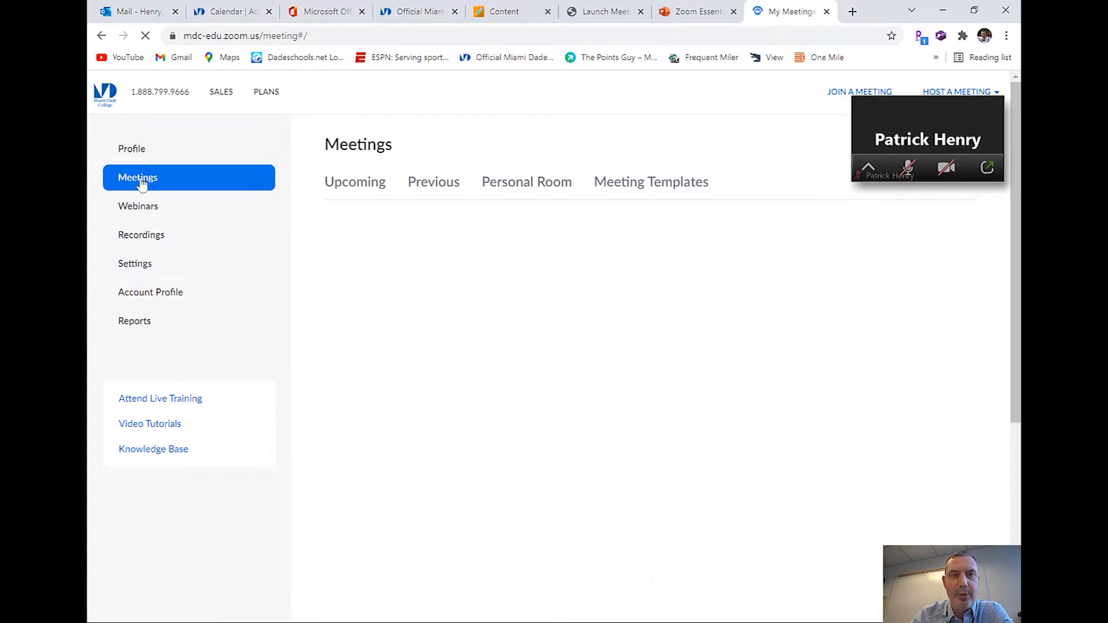
pyautogui.click(349, 182)
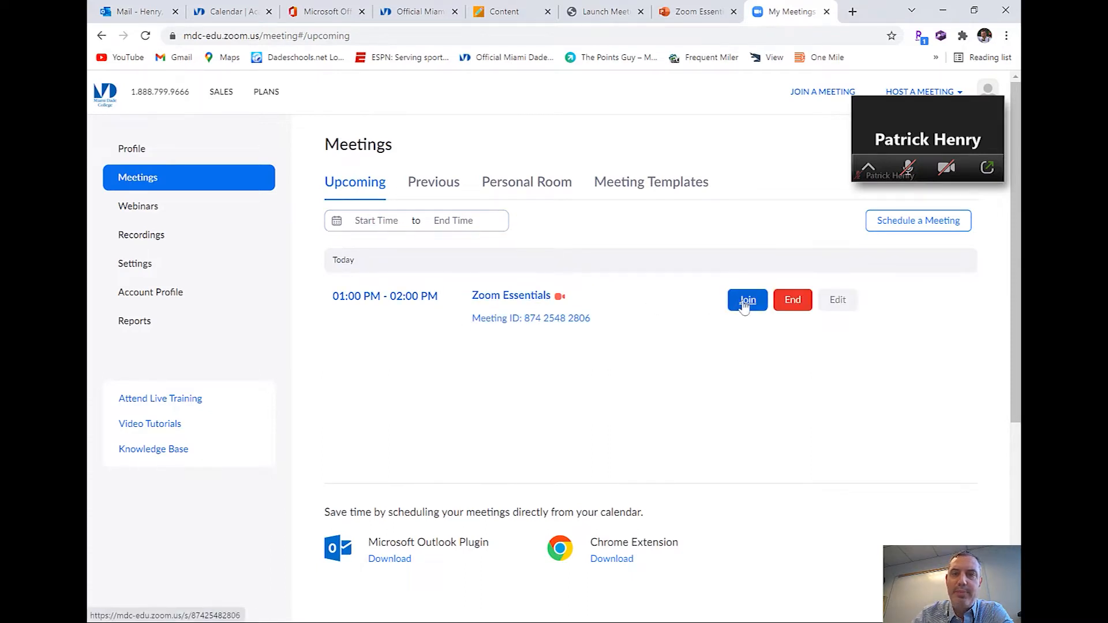
pyautogui.click(495, 304)
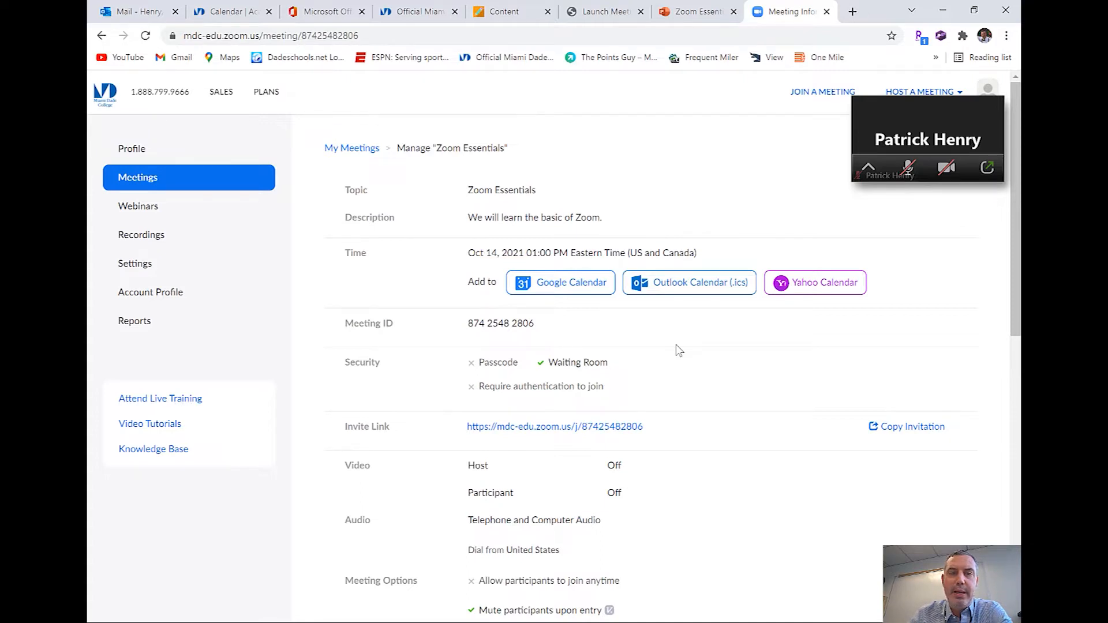
# Highlight the meeting ID and examine the meeting's security, invite link, video, audio and meeting options.
pyautogui.moveTo(468, 324); pyautogui.dragTo(534, 325)
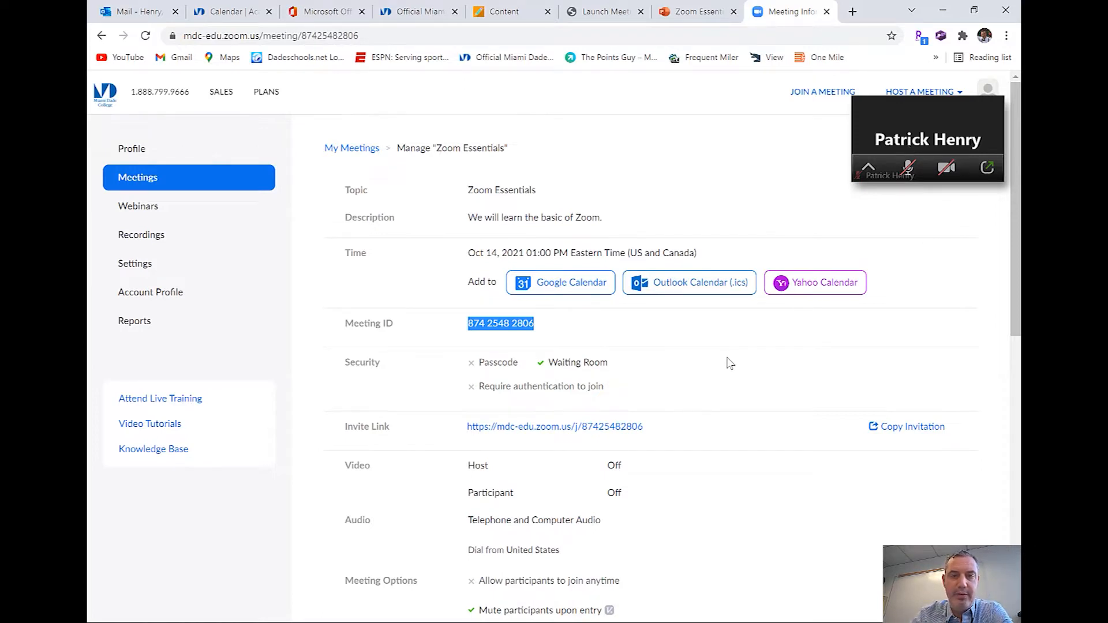
pyautogui.scroll(-1, 729, 362)
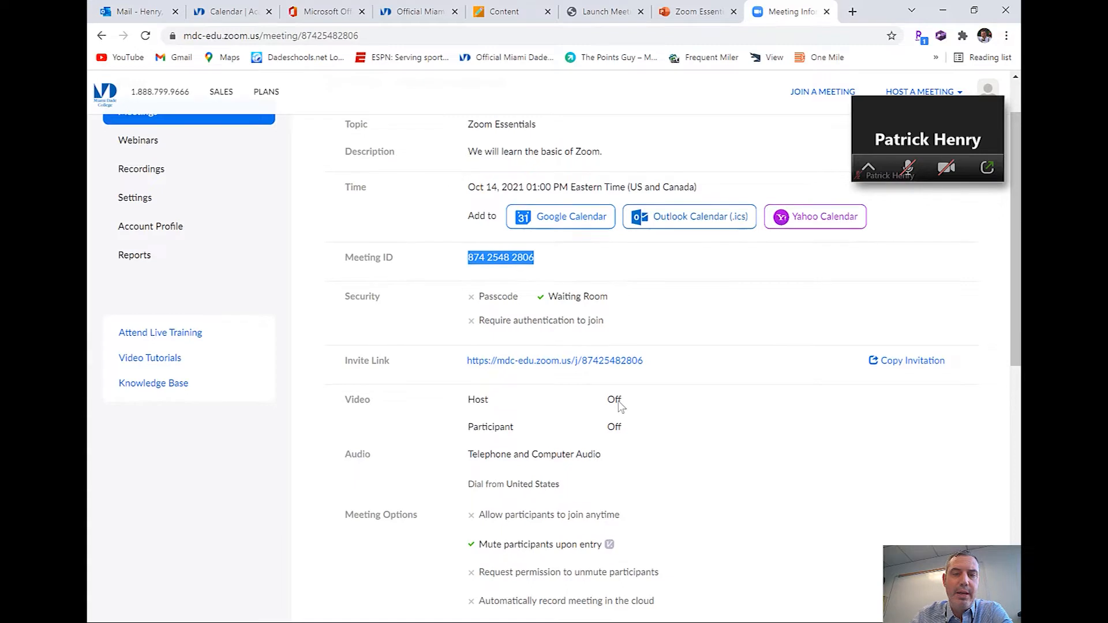
pyautogui.scroll(-2, 619, 407)
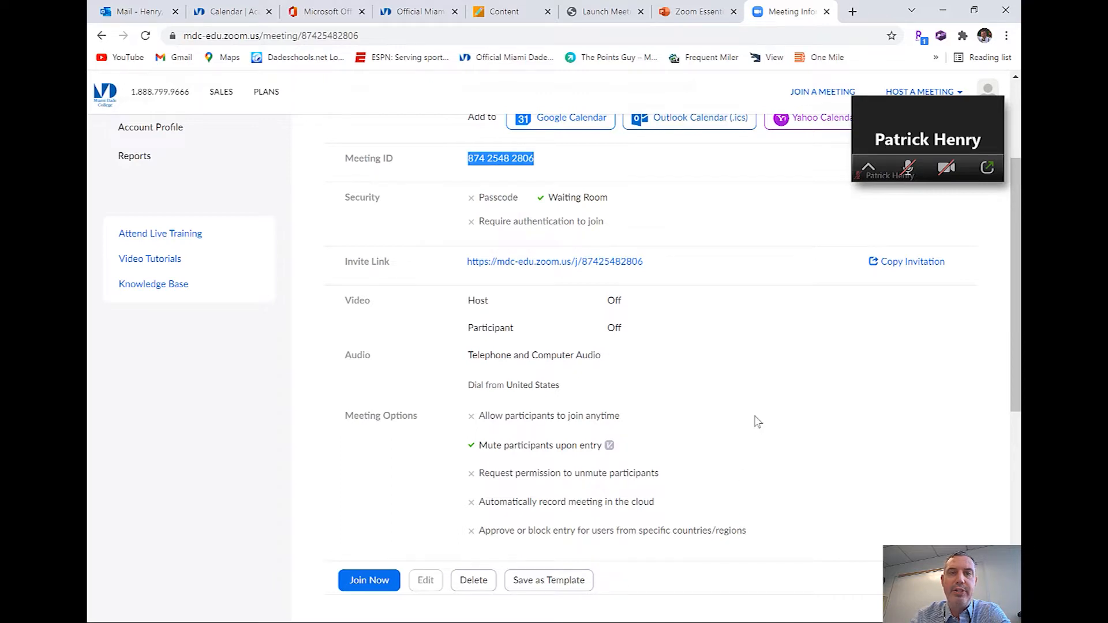
pyautogui.scroll(2, 756, 419)
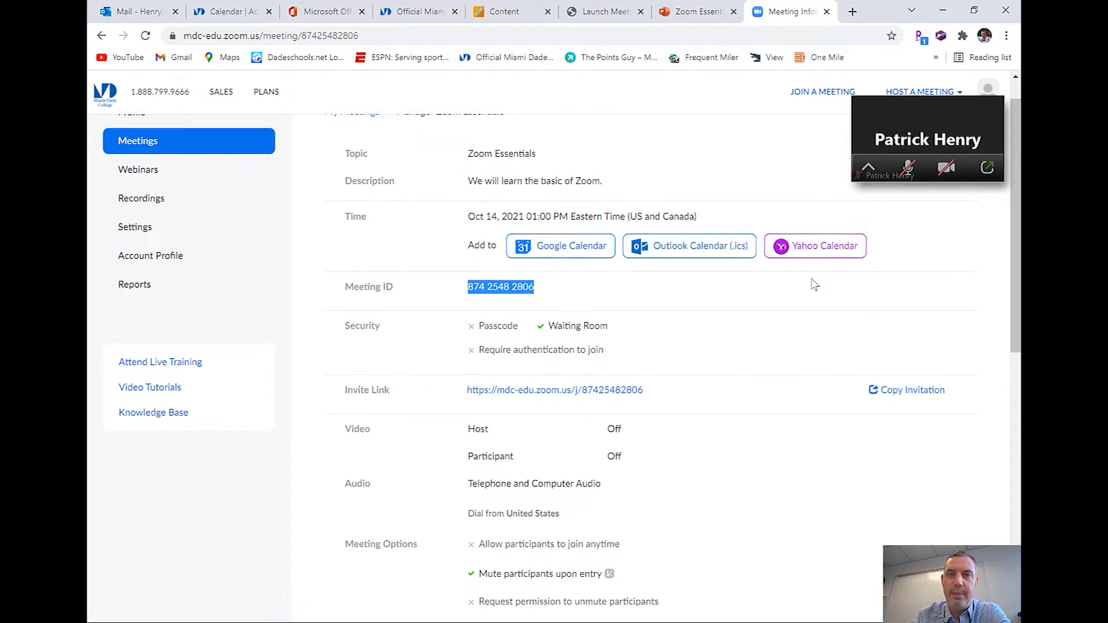
pyautogui.scroll(1, 814, 284)
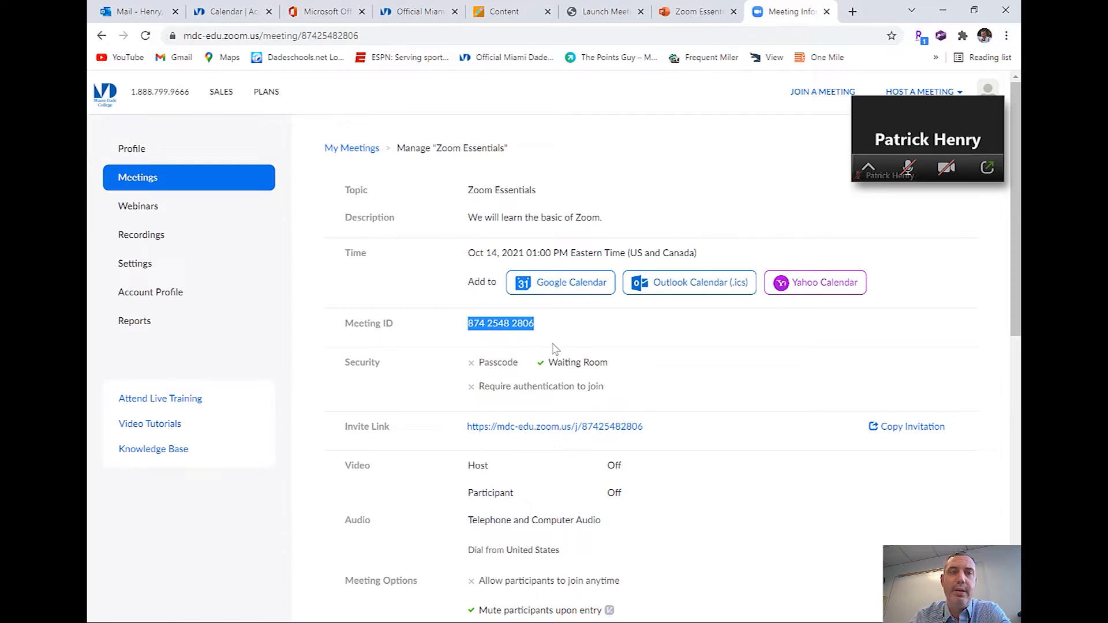
# Return to the full-size Zoom meeting window, unmute the microphone and try to start the video.
pyautogui.click(619, 8)
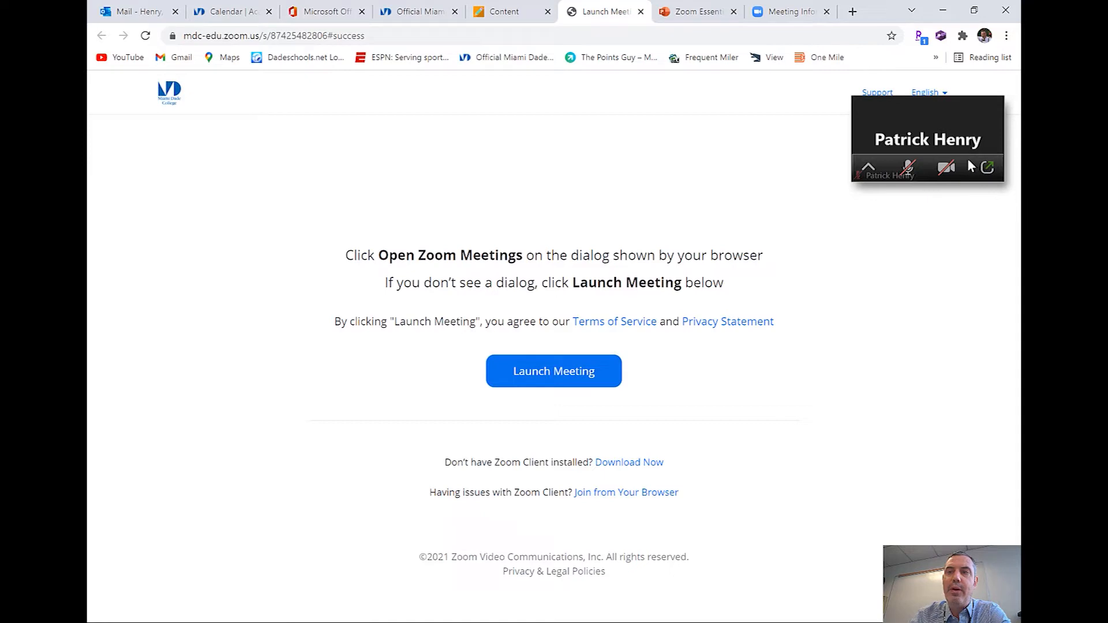
pyautogui.click(985, 167)
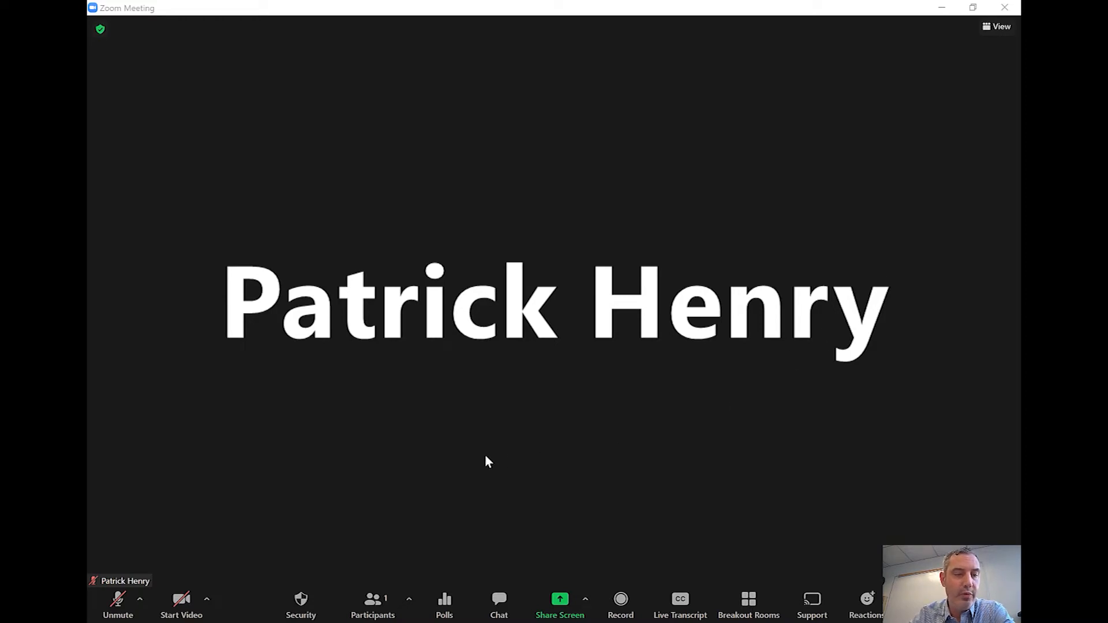
pyautogui.click(114, 609)
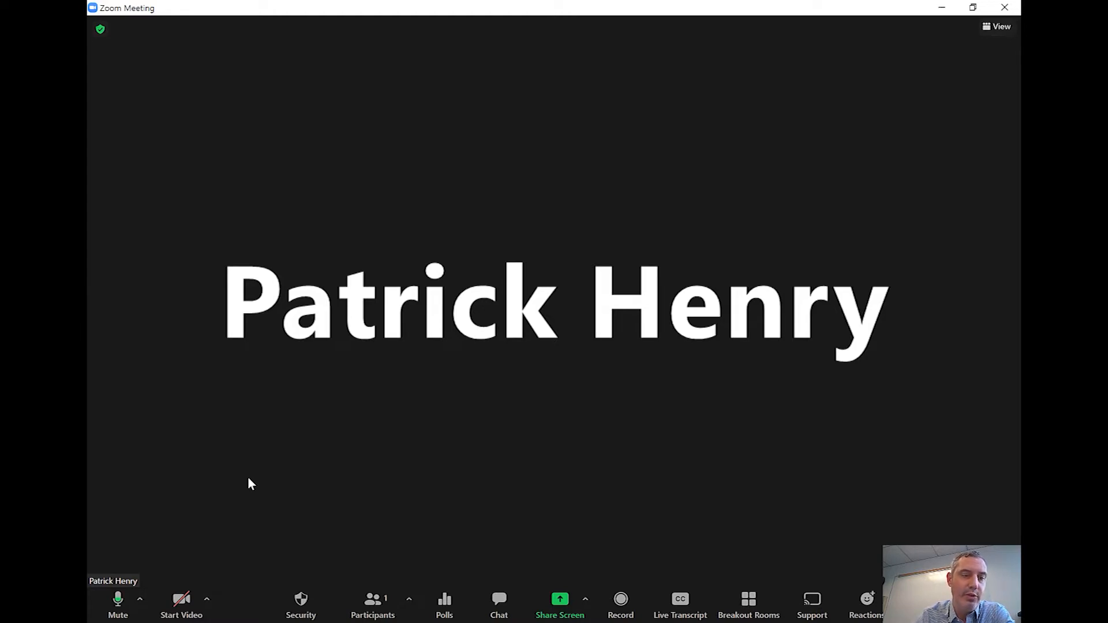
pyautogui.click(180, 607)
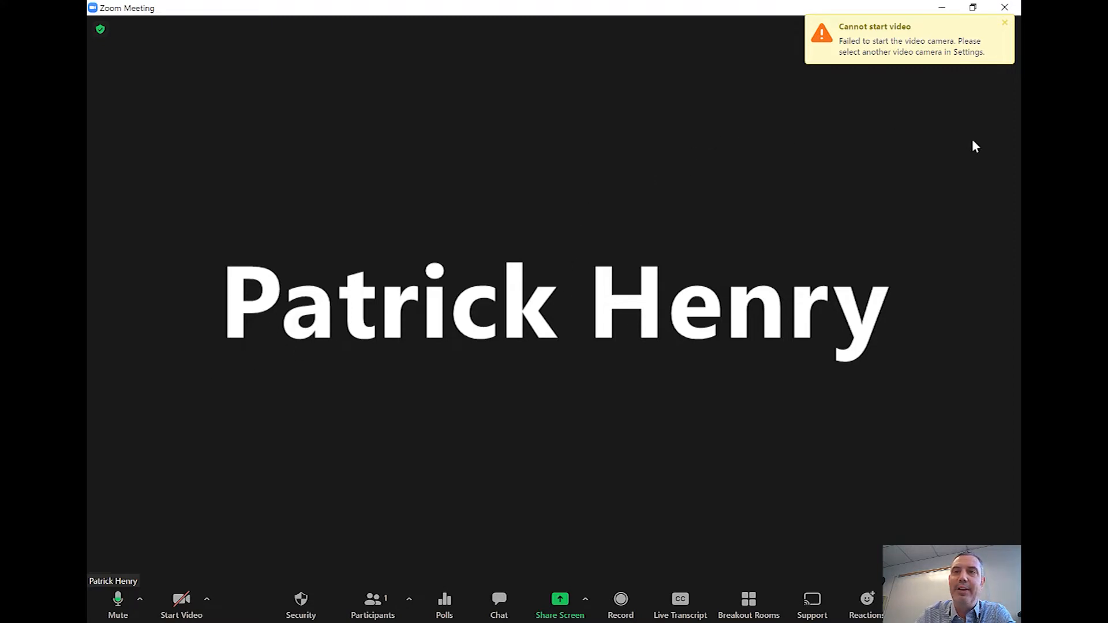
pyautogui.click(1006, 26)
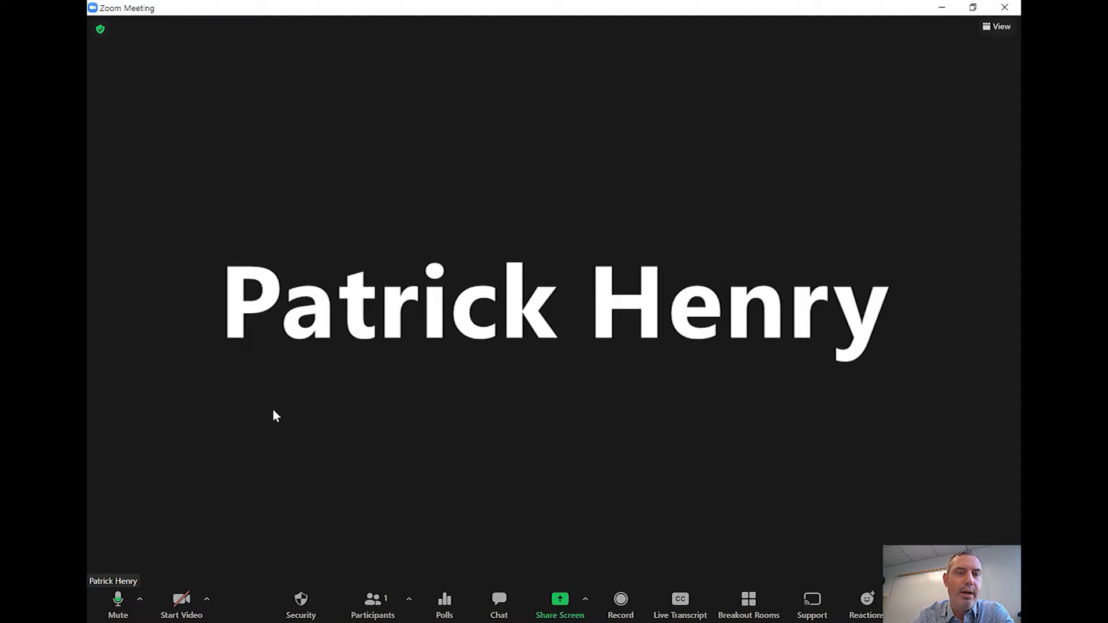
# Open the meeting's audio settings and look through the General and Video settings.
pyautogui.click(140, 602)
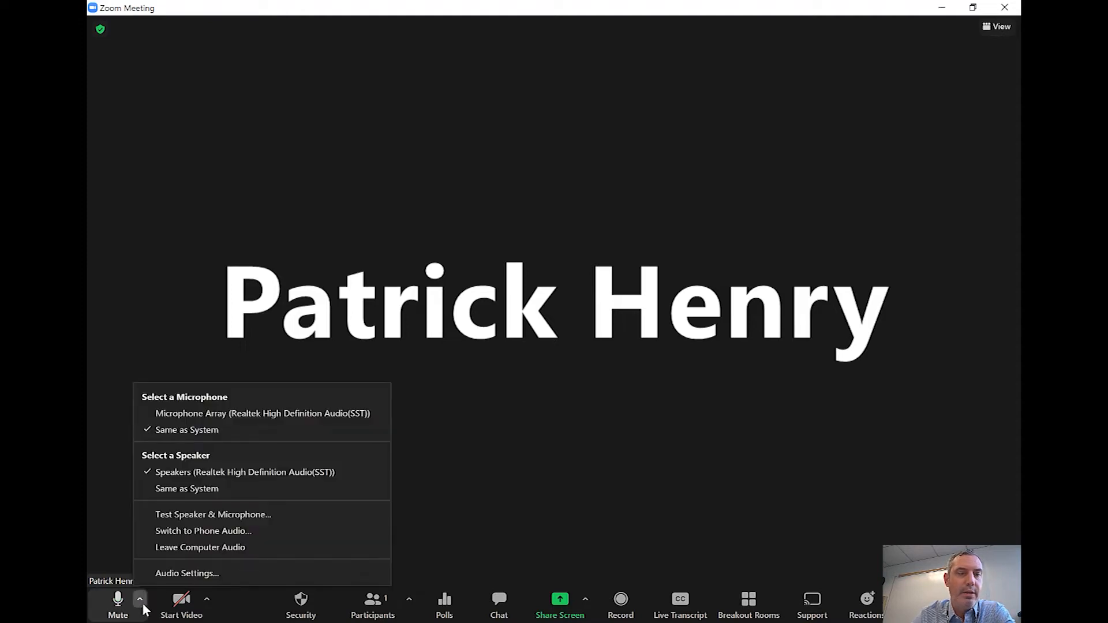
pyautogui.click(186, 573)
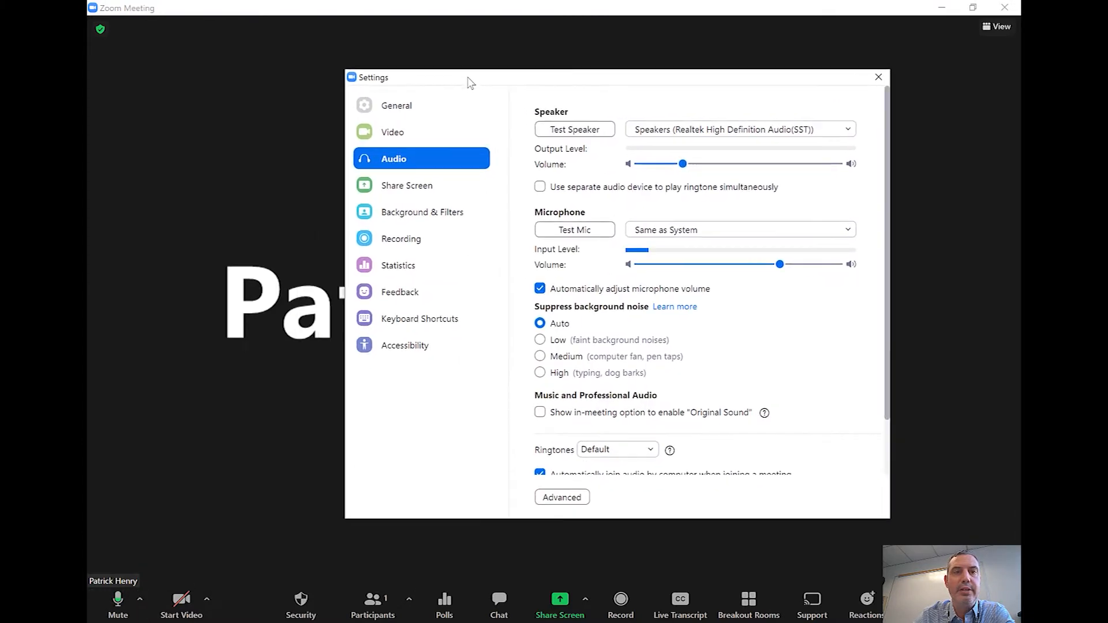
pyautogui.click(423, 105)
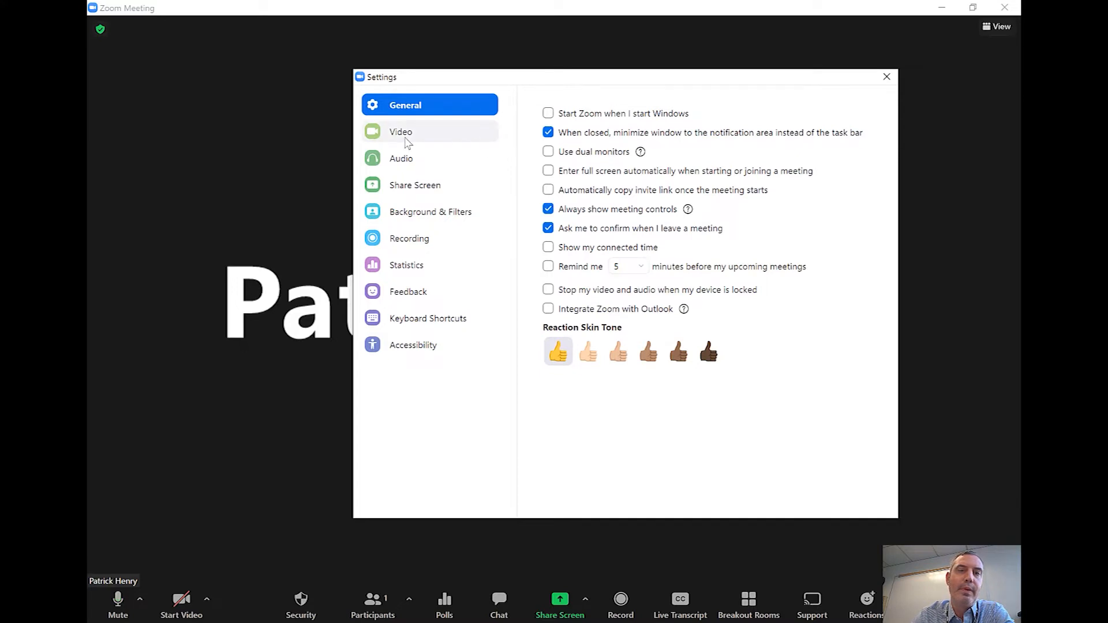
pyautogui.click(408, 144)
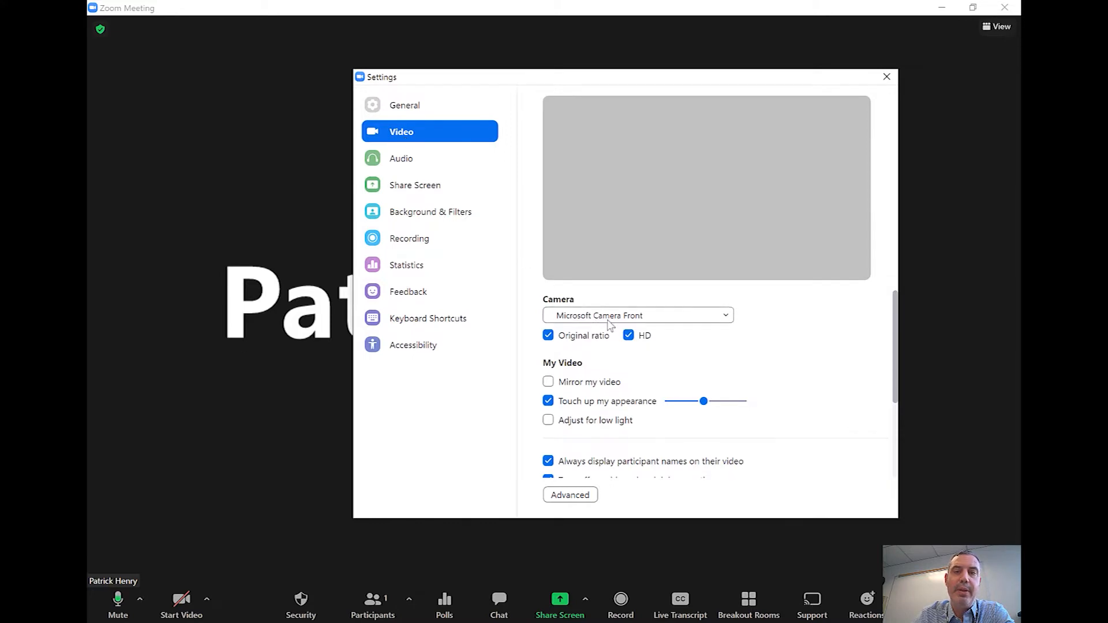
# Try Microsoft Camera Rear as the video camera and switch back to Microsoft Camera Front.
pyautogui.click(703, 323)
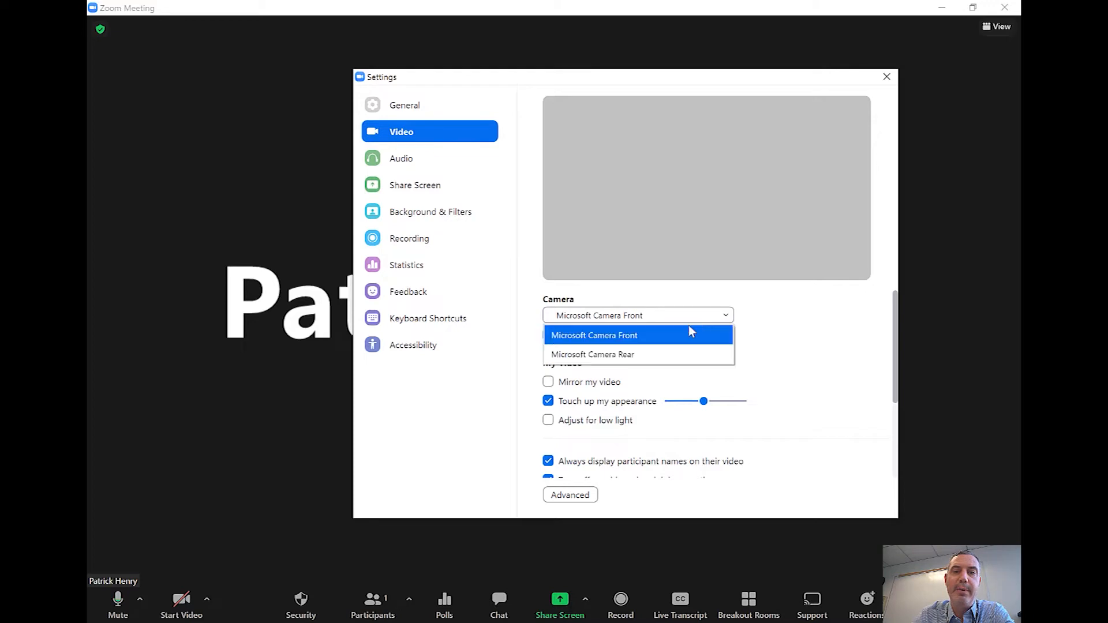
pyautogui.click(655, 355)
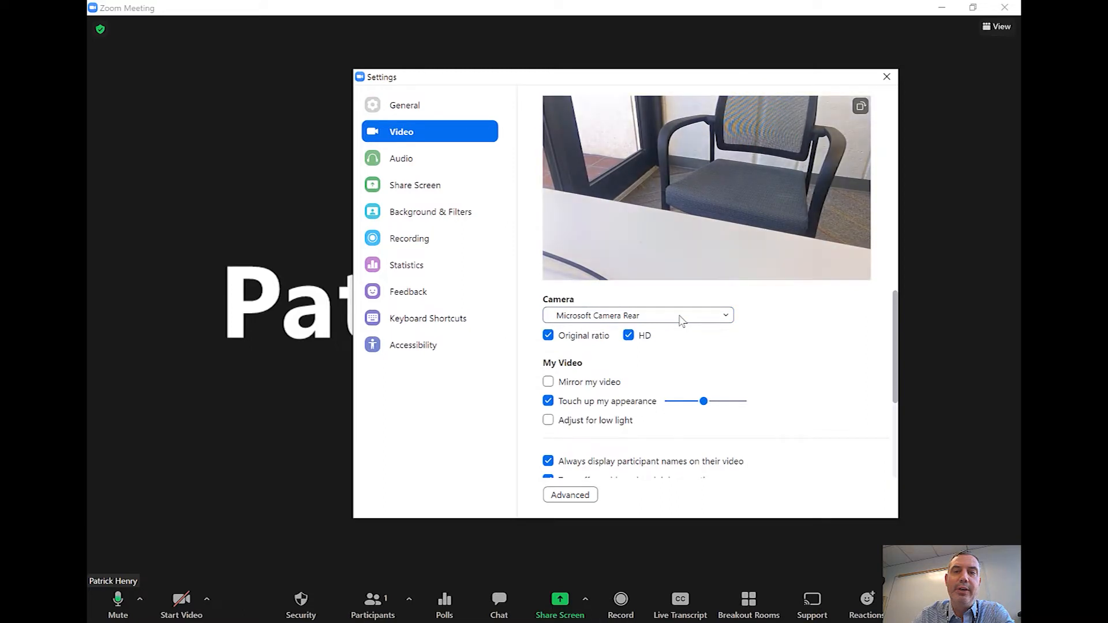
pyautogui.click(682, 321)
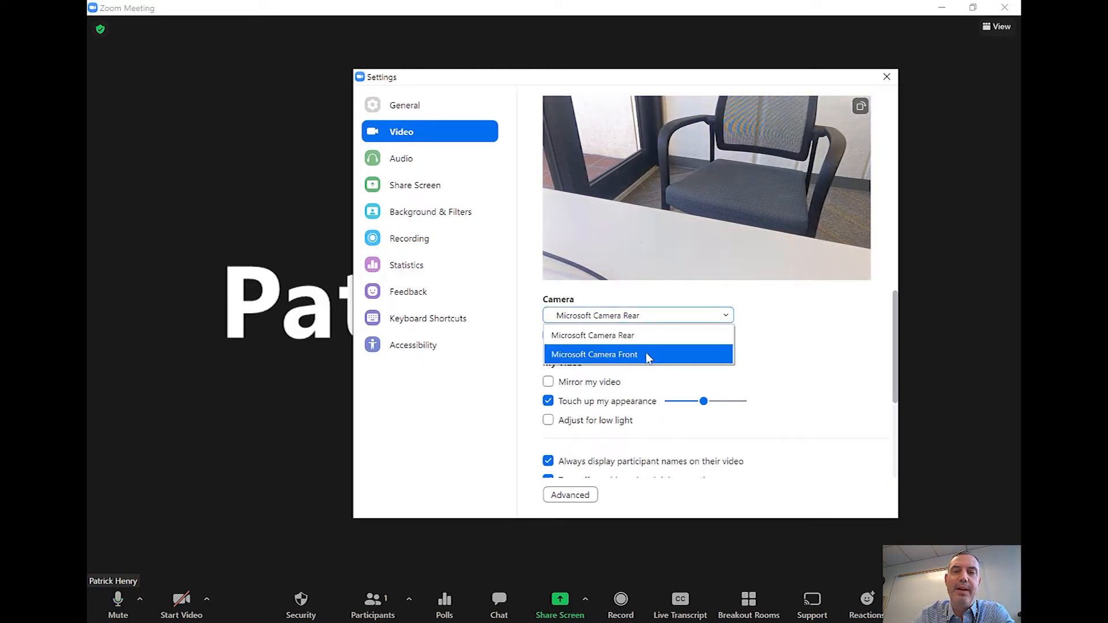
pyautogui.click(650, 355)
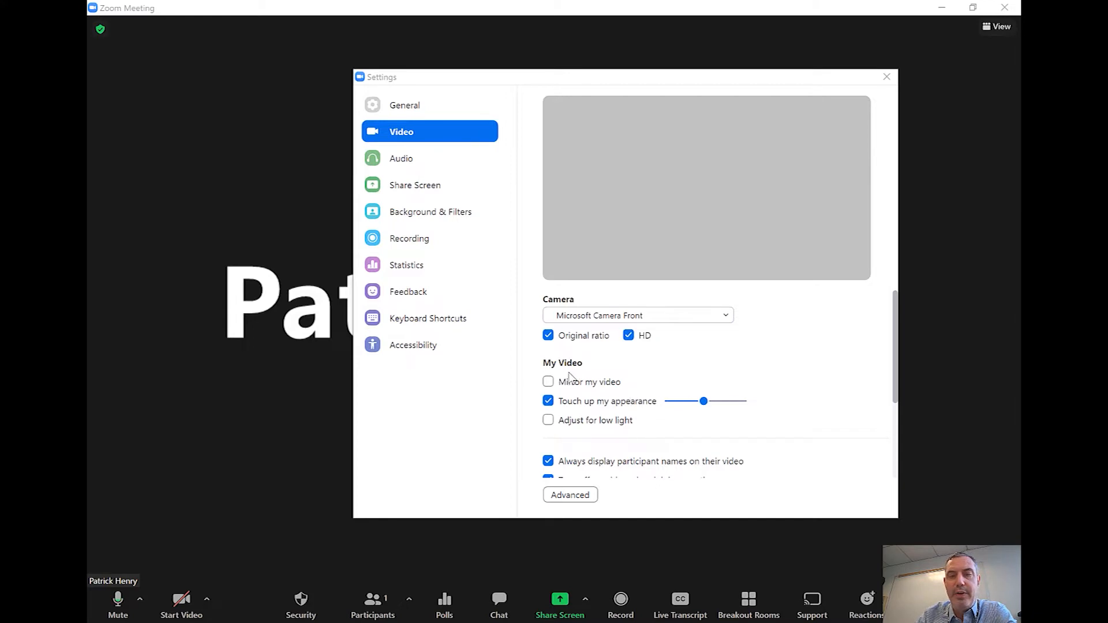
pyautogui.scroll(-2, 594, 391)
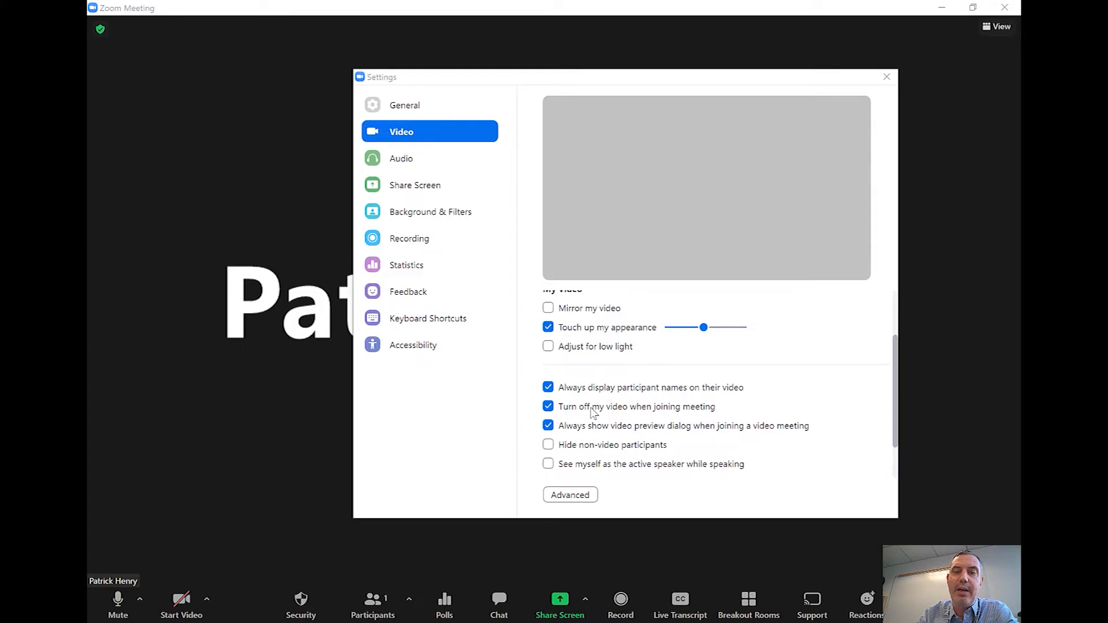
# Try turning off the option to always display participant names on their video, and turn it back on.
pyautogui.click(548, 389)
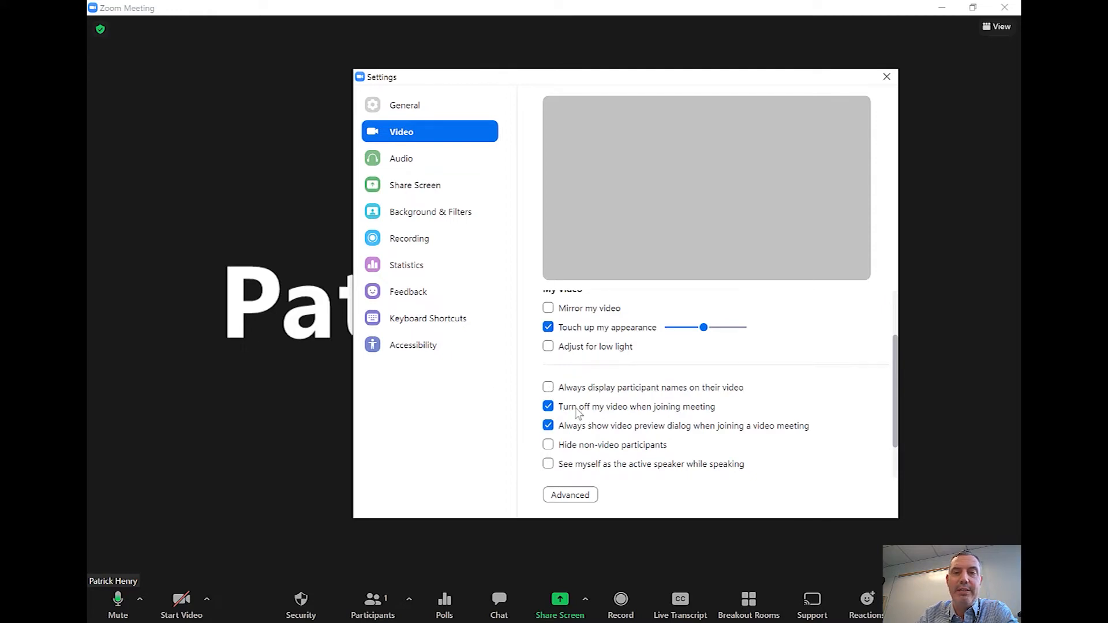
pyautogui.click(548, 388)
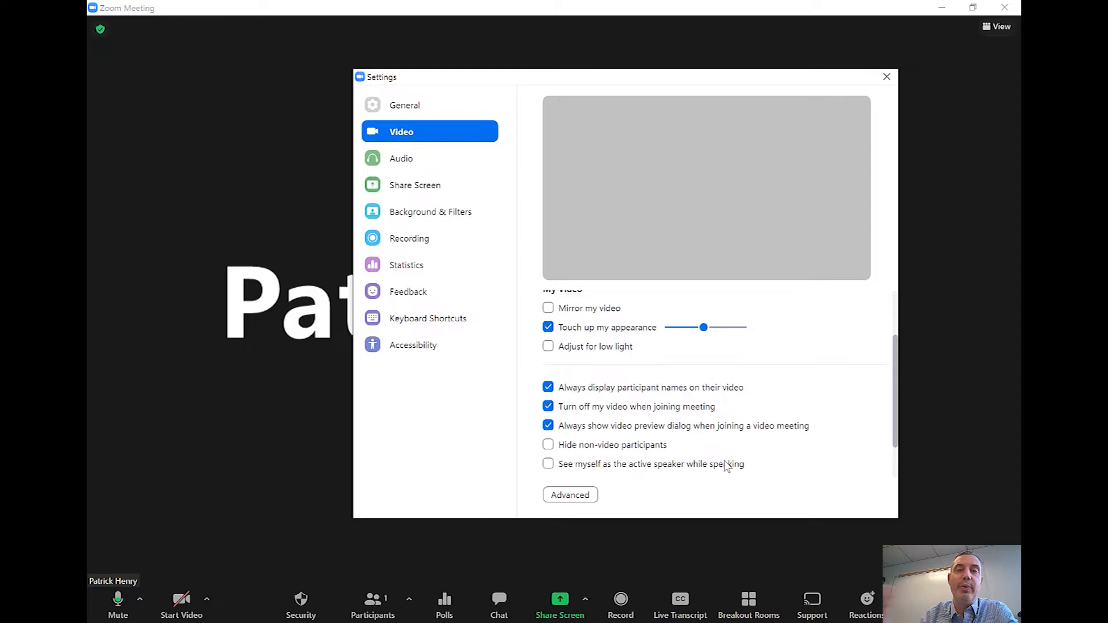
# Open the Audio settings, test the speaker and raise the speaker volume slightly.
pyautogui.click(461, 168)
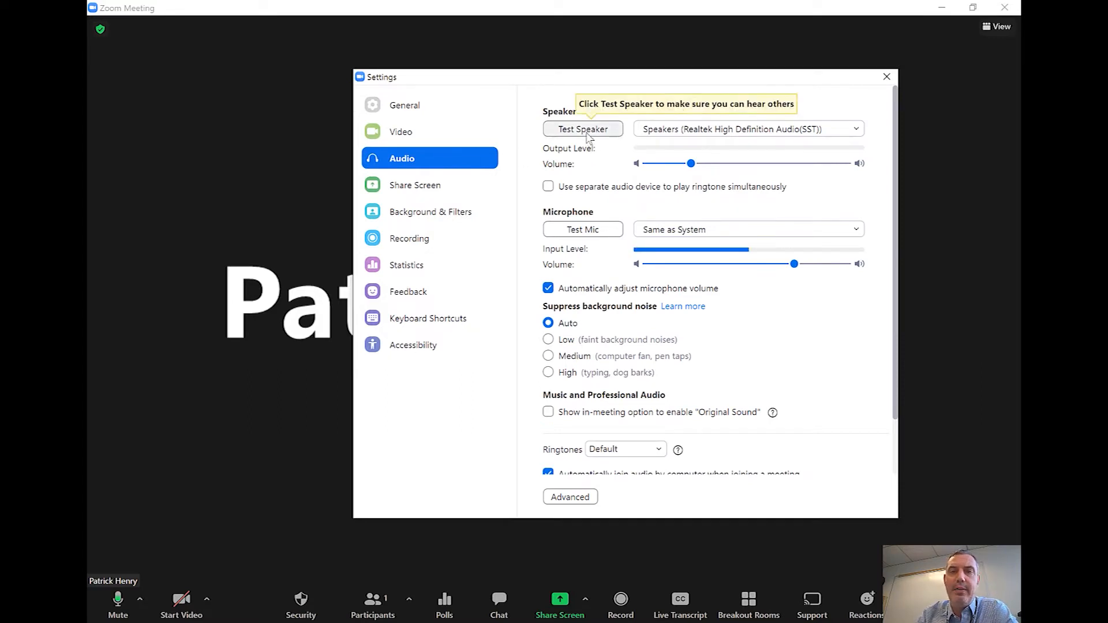
pyautogui.scroll(-1, 584, 136)
pyautogui.scroll(1, 585, 135)
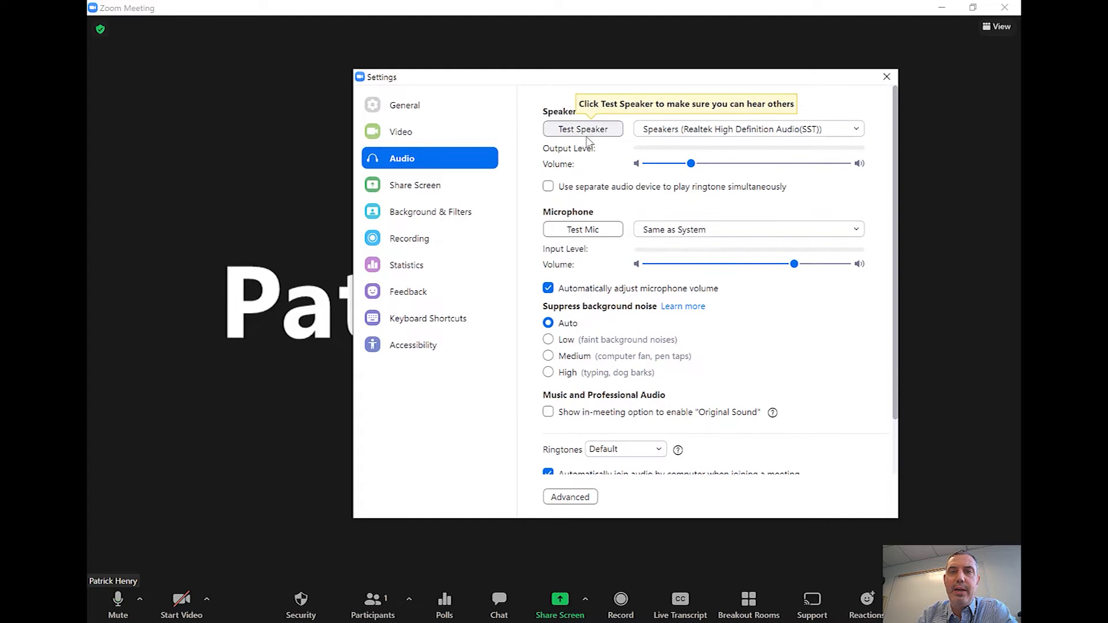
pyautogui.click(587, 132)
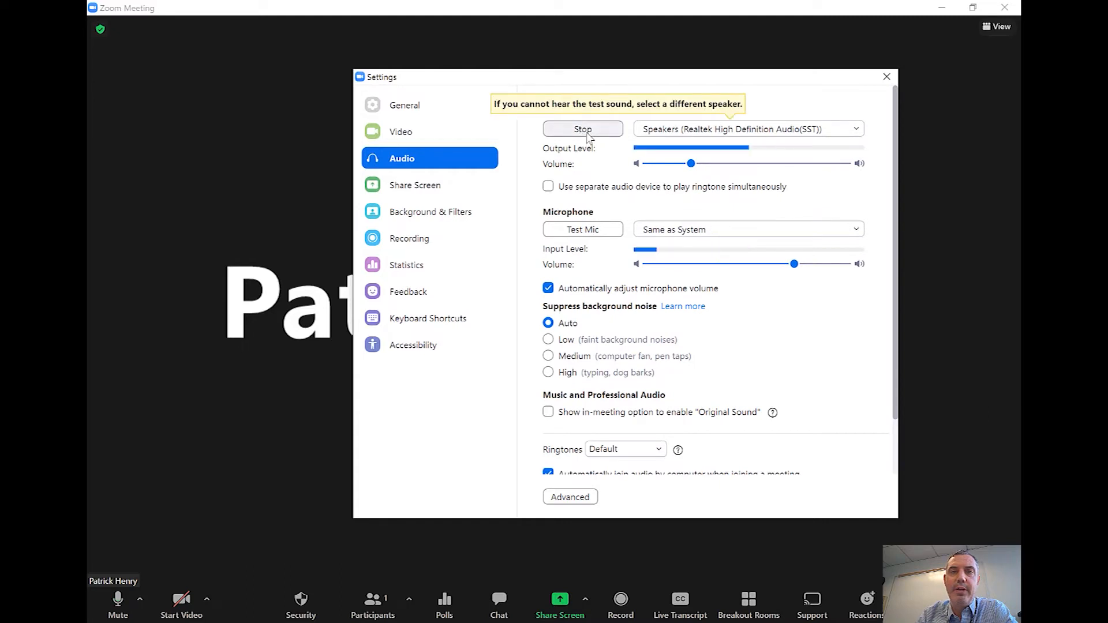
pyautogui.click(709, 165)
pyautogui.click(716, 167)
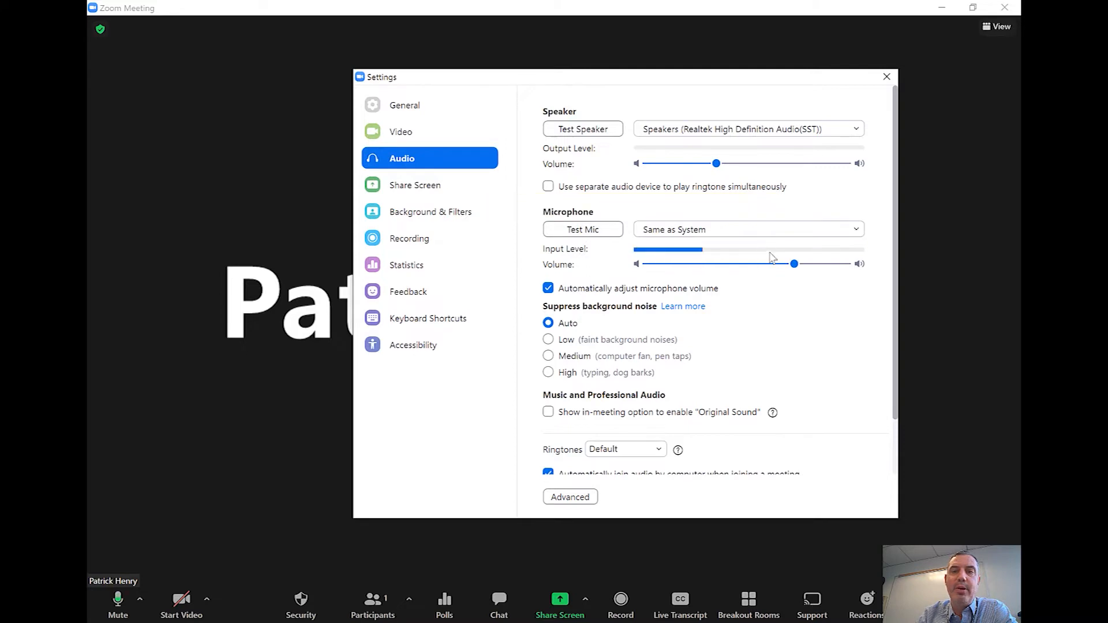
# Examine the available microphones, the noise suppression and meeting-join audio options, and the advanced audio settings.
pyautogui.click(859, 231)
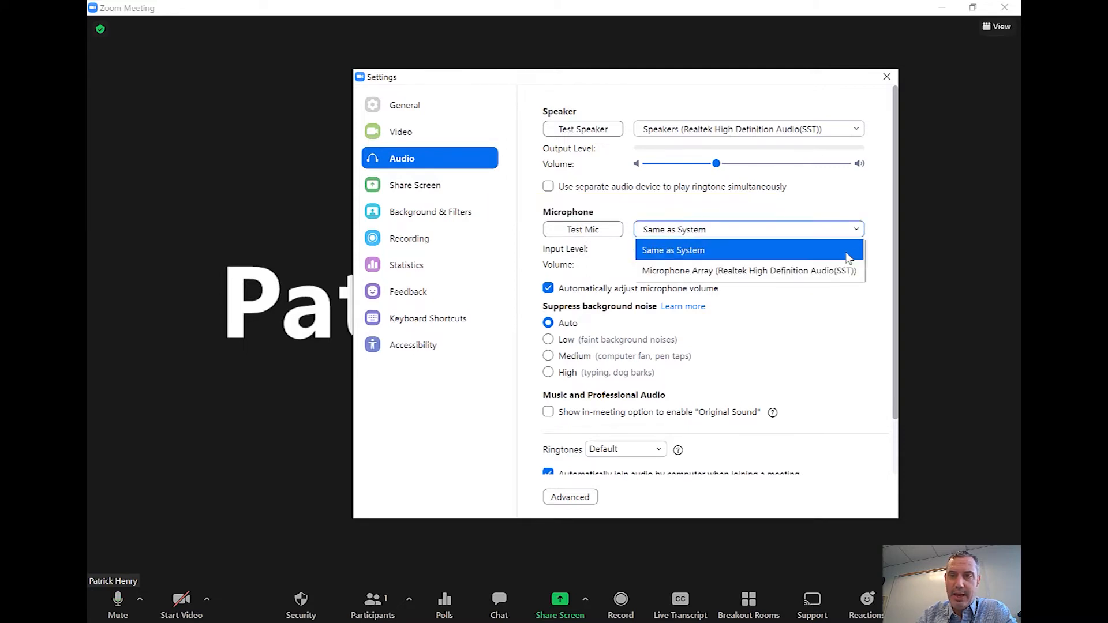
pyautogui.click(859, 231)
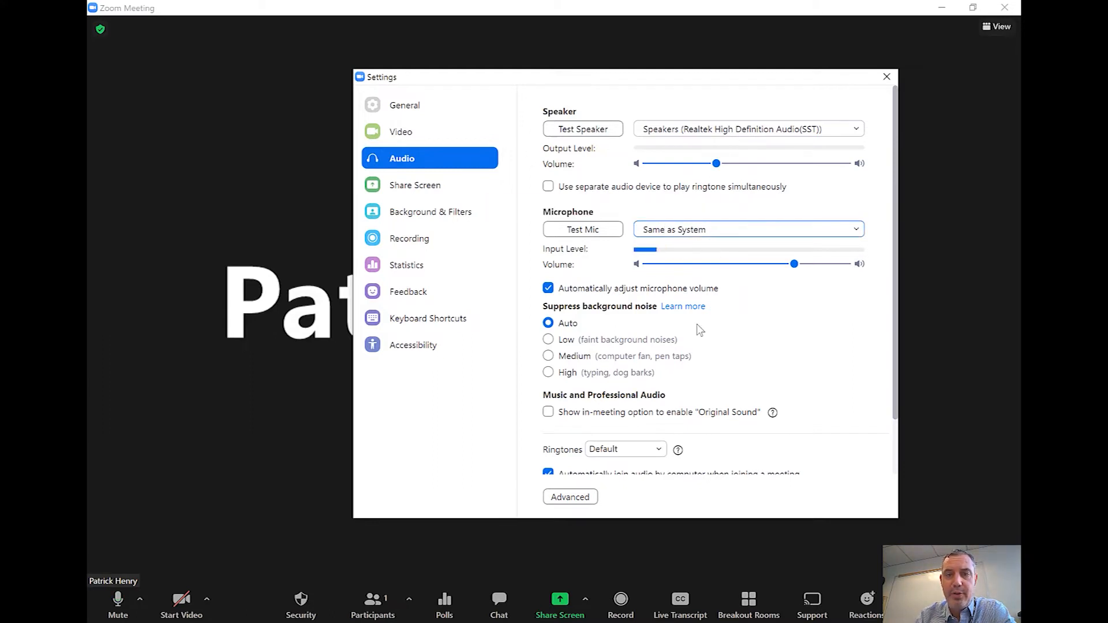
pyautogui.scroll(-1, 619, 312)
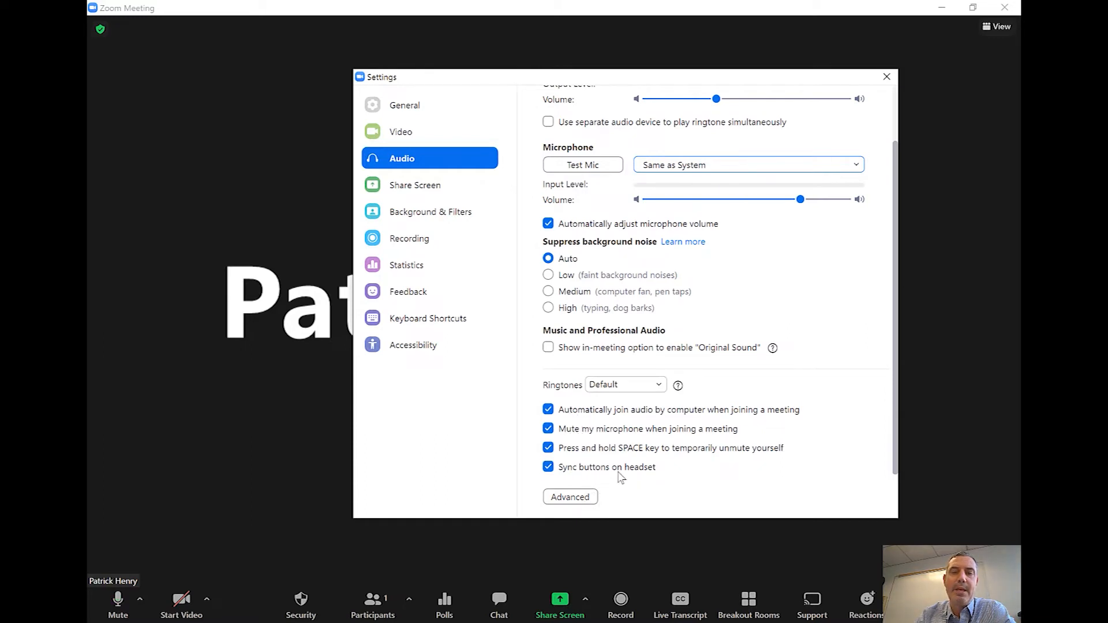
pyautogui.click(572, 497)
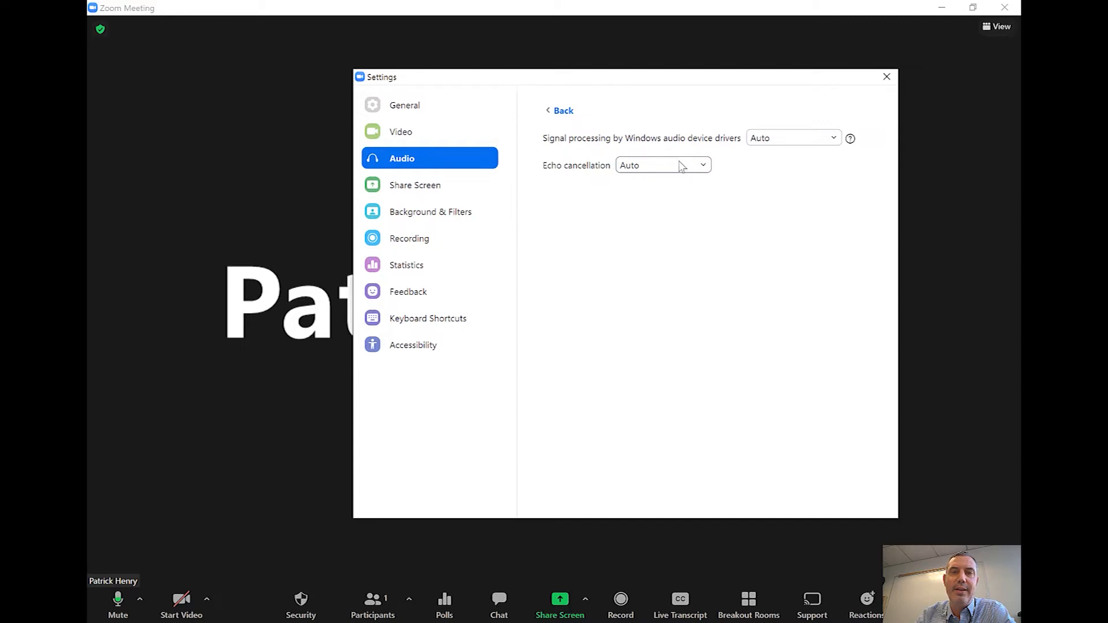
pyautogui.click(559, 112)
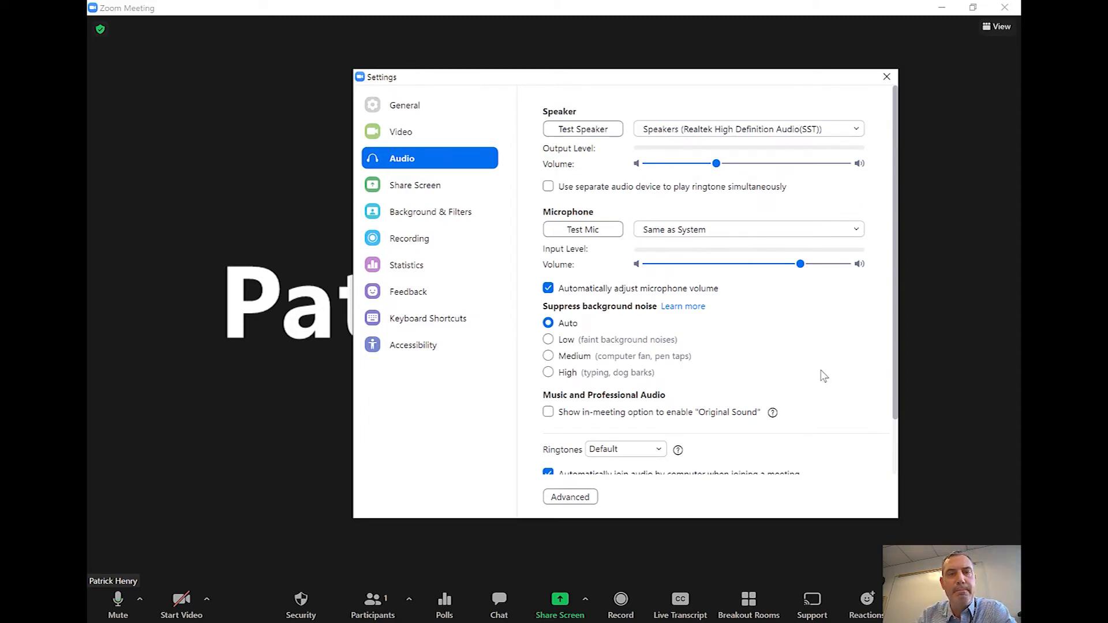
# In the Share Screen settings, choose Show all sharing options for sharing directly to a Zoom Room.
pyautogui.click(425, 188)
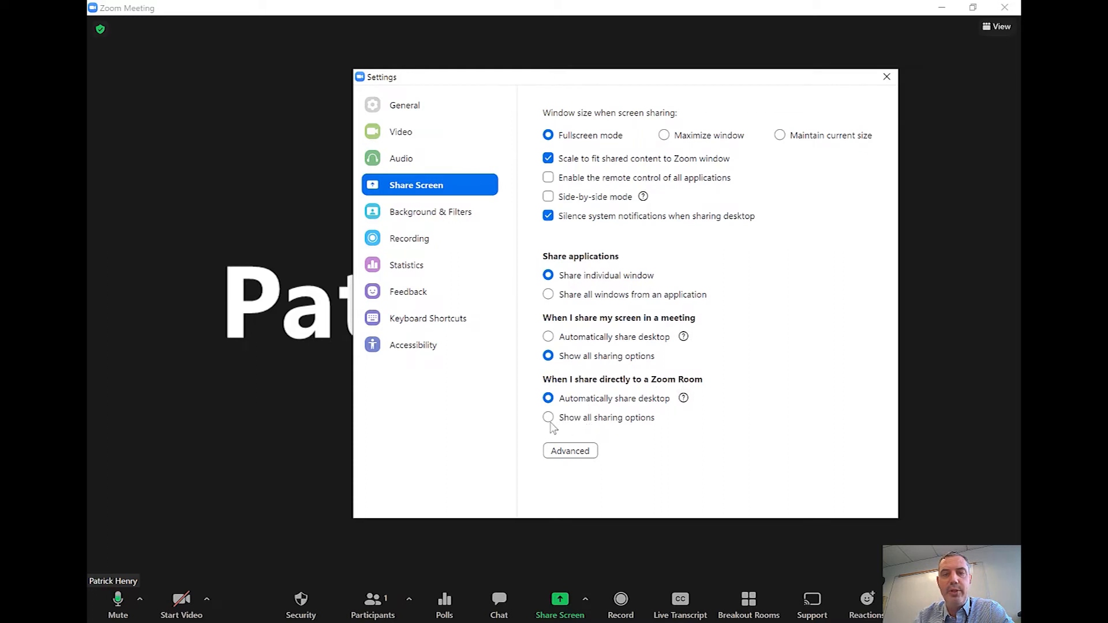
pyautogui.click(549, 418)
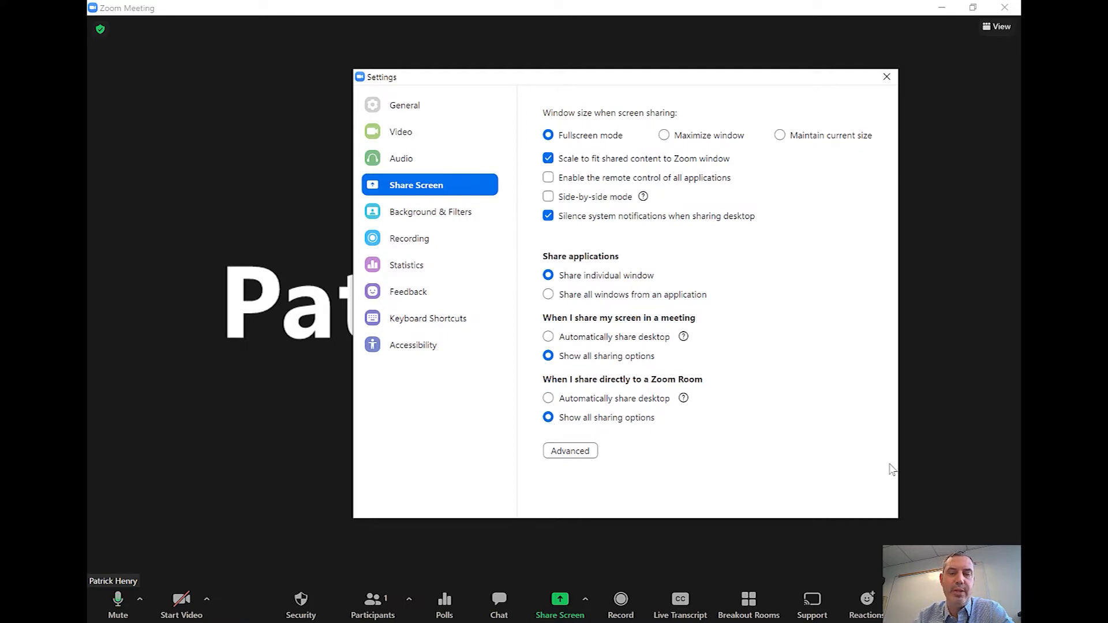
pyautogui.click(581, 400)
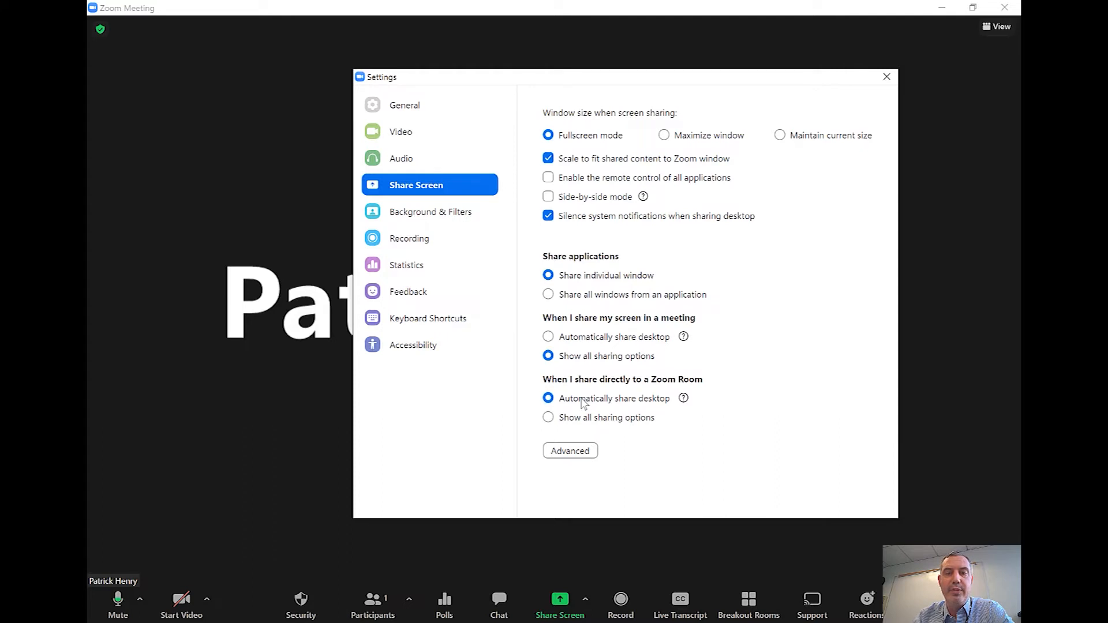
pyautogui.click(548, 419)
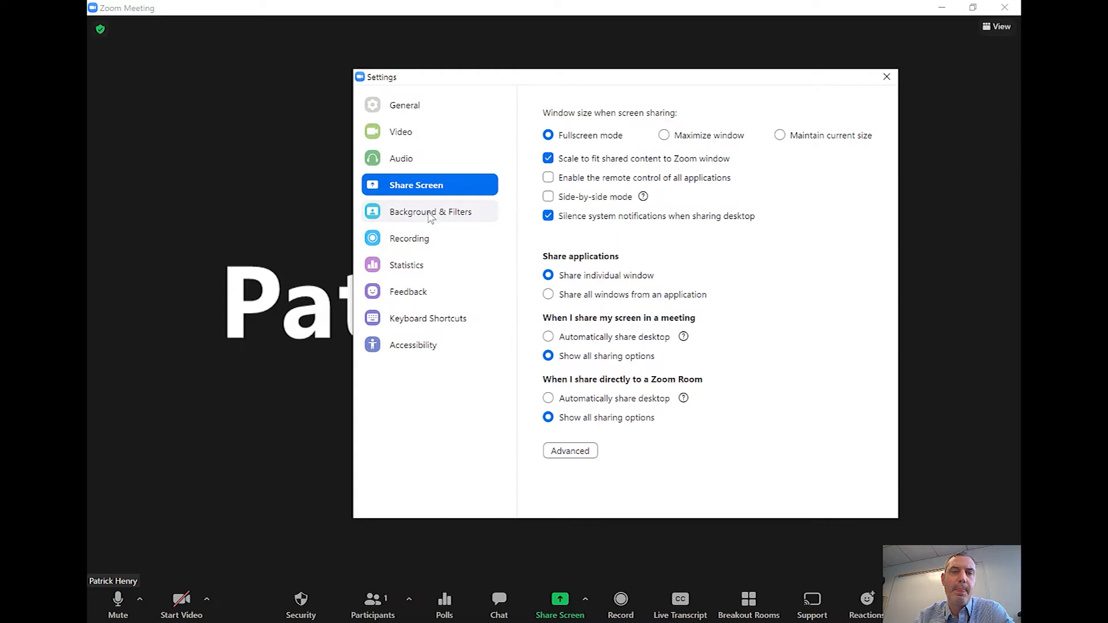
# Set the virtual background to Blur, and look at the video filters and the options for adding a background.
pyautogui.click(429, 216)
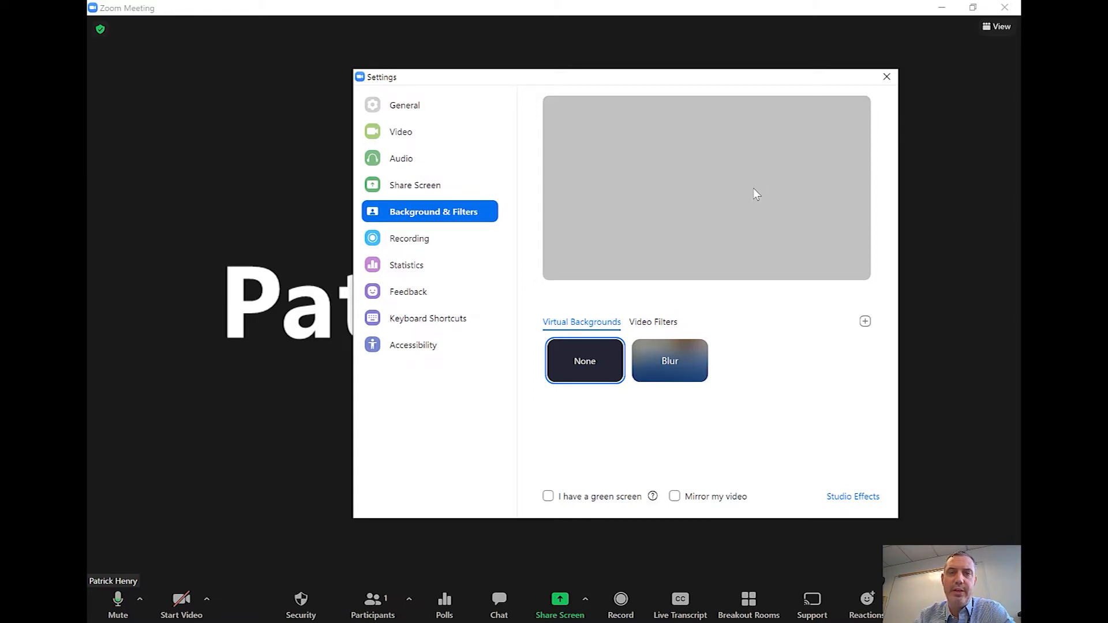
pyautogui.click(684, 353)
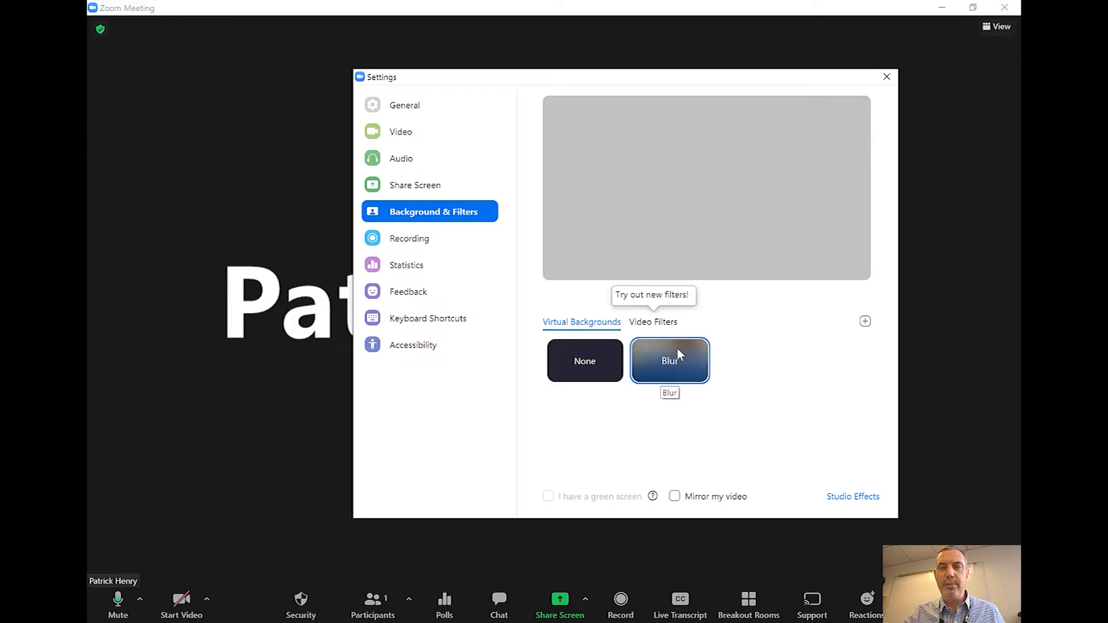
pyautogui.click(673, 328)
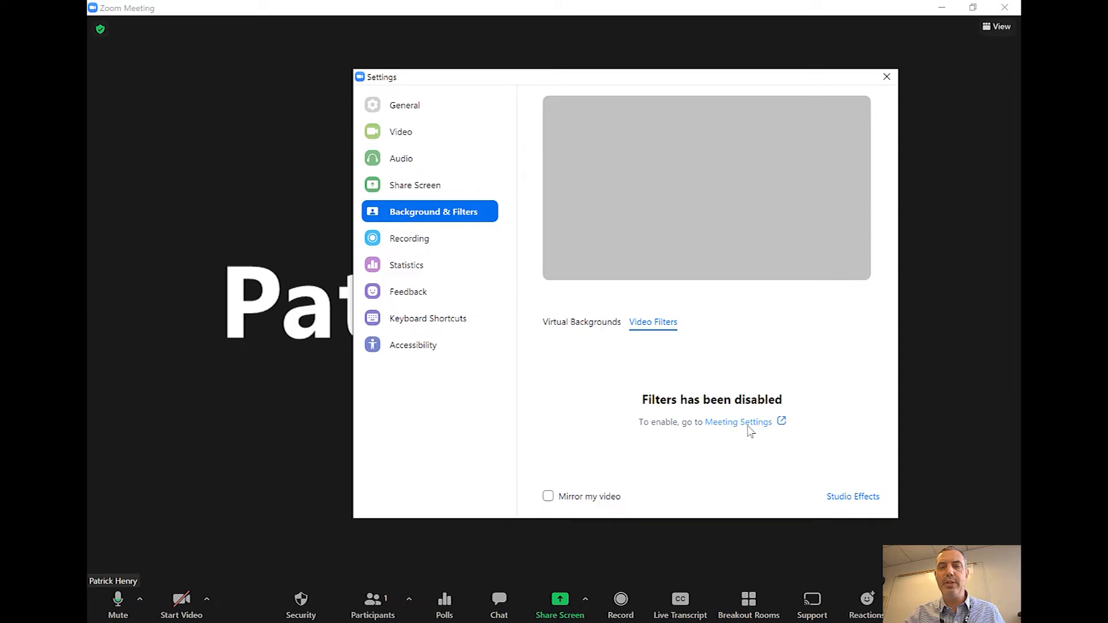
pyautogui.click(593, 324)
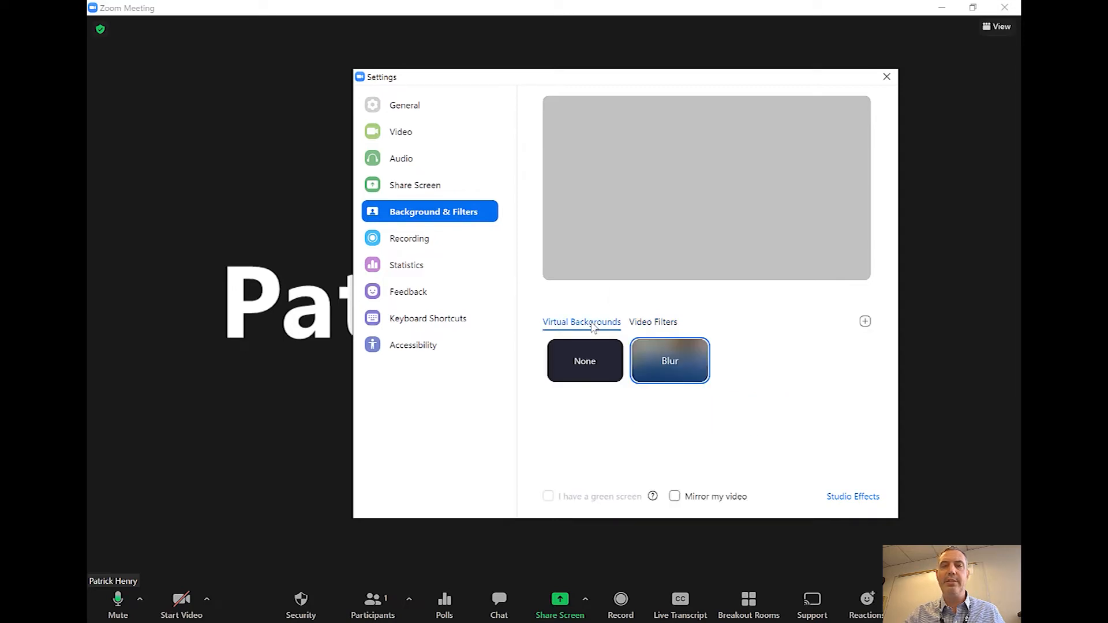
pyautogui.click(865, 322)
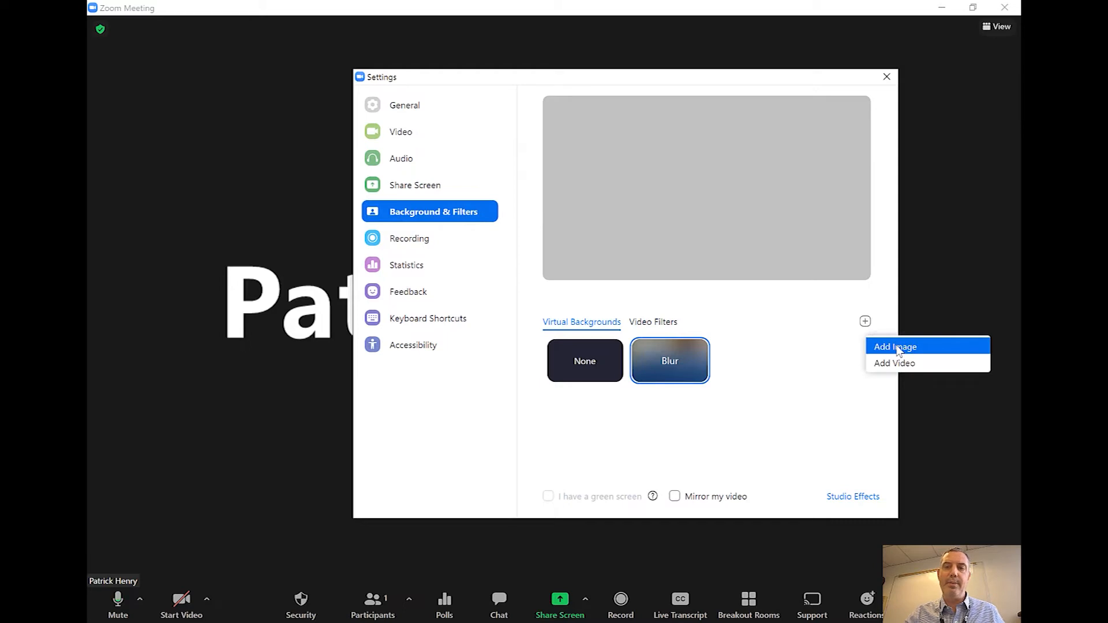
pyautogui.click(793, 350)
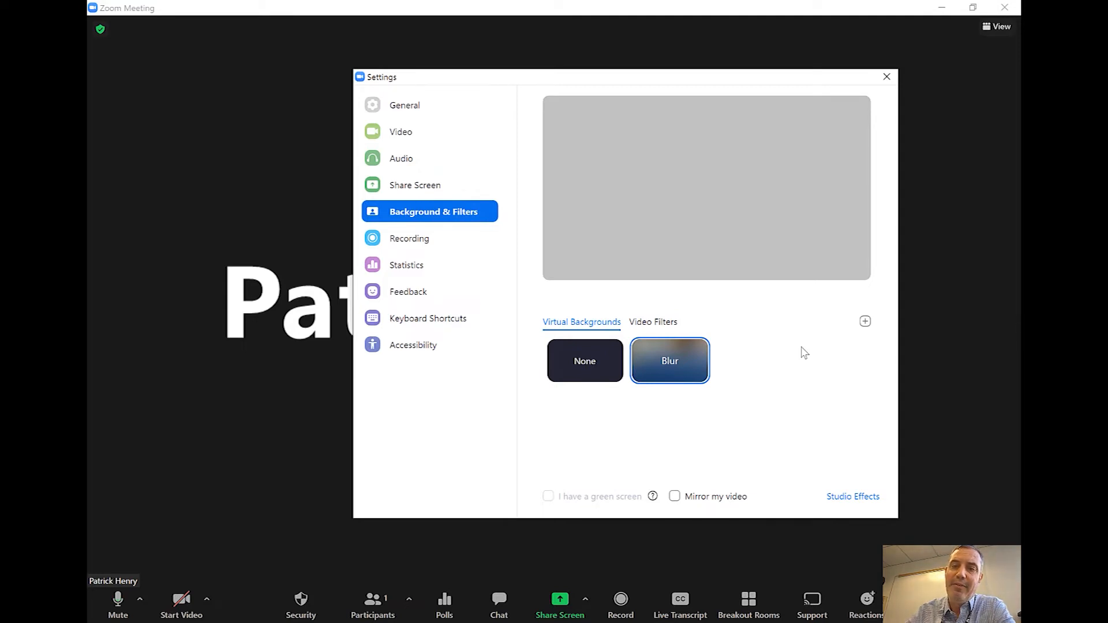
# Try mirroring the video in the background settings and turn mirroring off again.
pyautogui.click(674, 498)
pyautogui.click(674, 498)
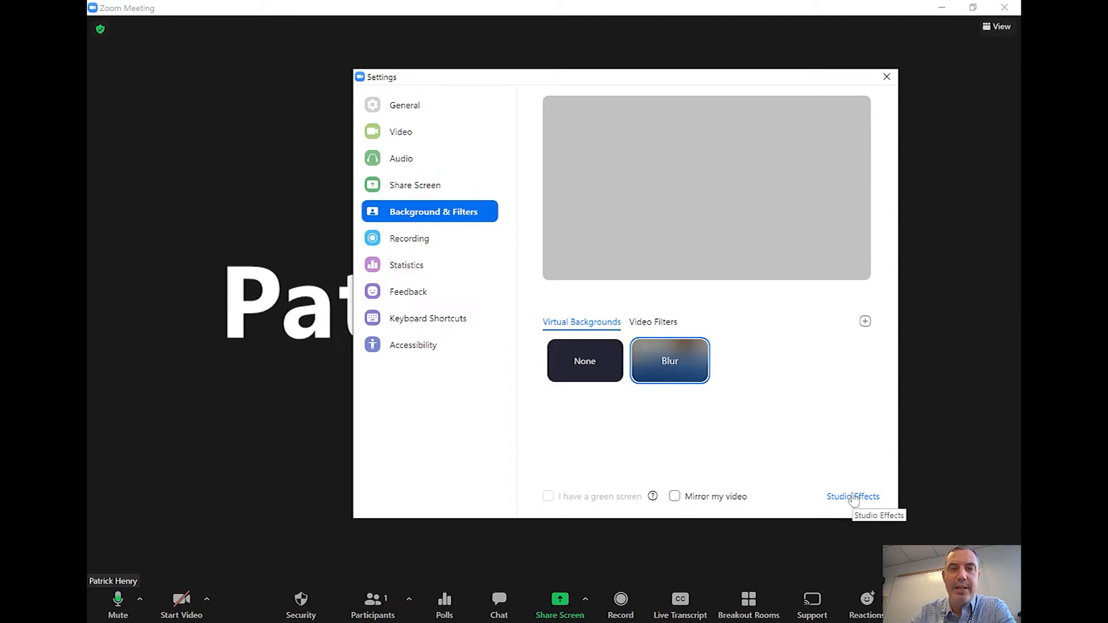
pyautogui.click(303, 226)
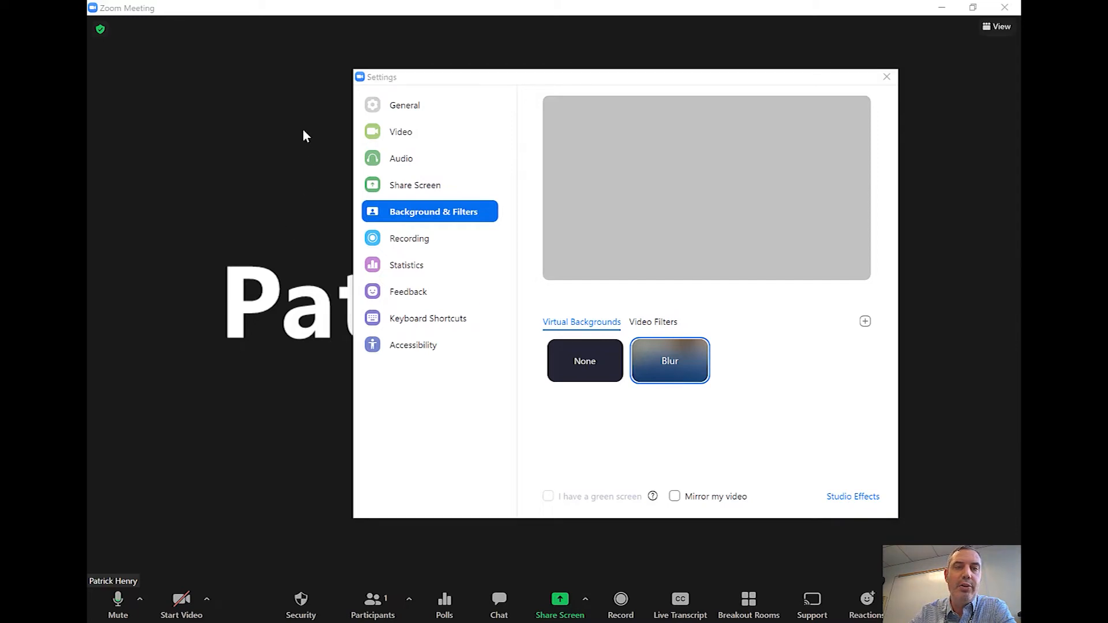
# Look through the Recording, Statistics, Feedback and Keyboard Shortcuts settings.
pyautogui.click(421, 241)
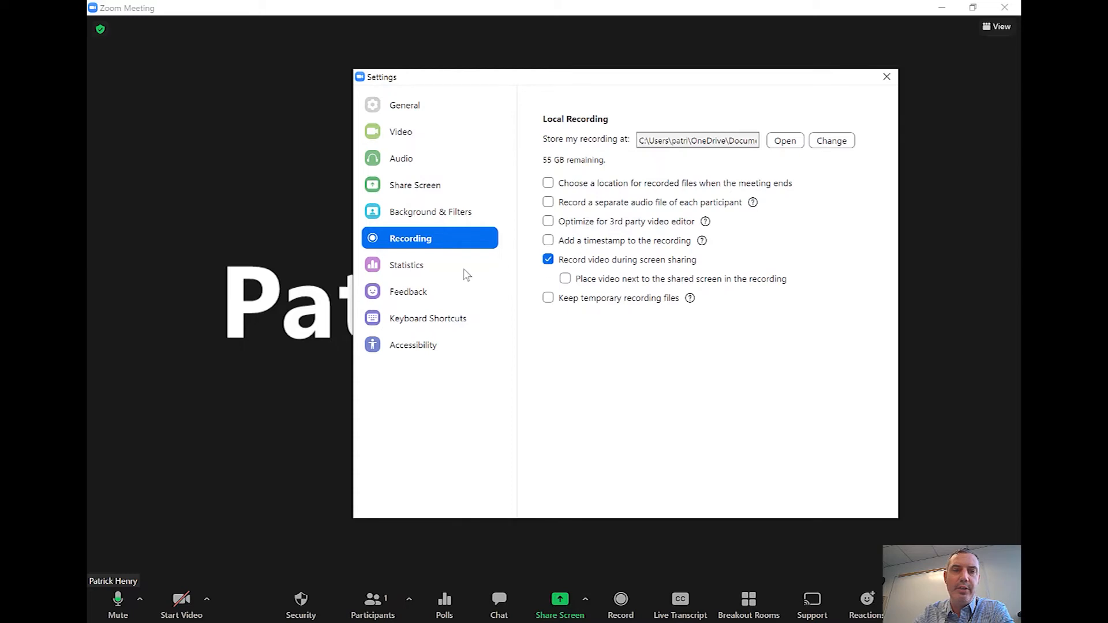
pyautogui.click(409, 271)
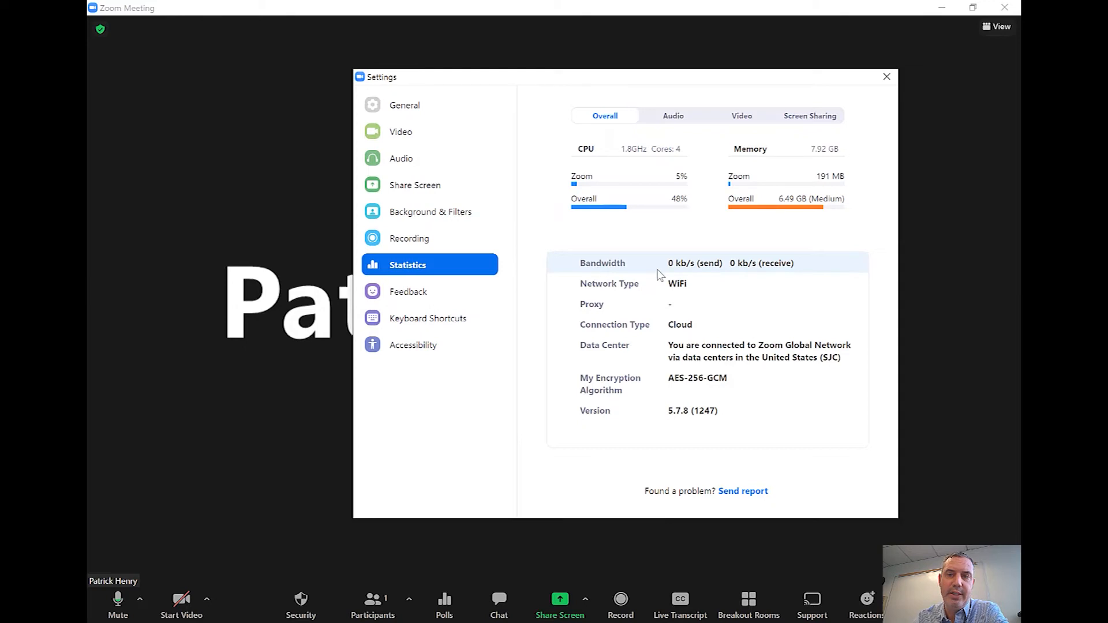
pyautogui.click(410, 294)
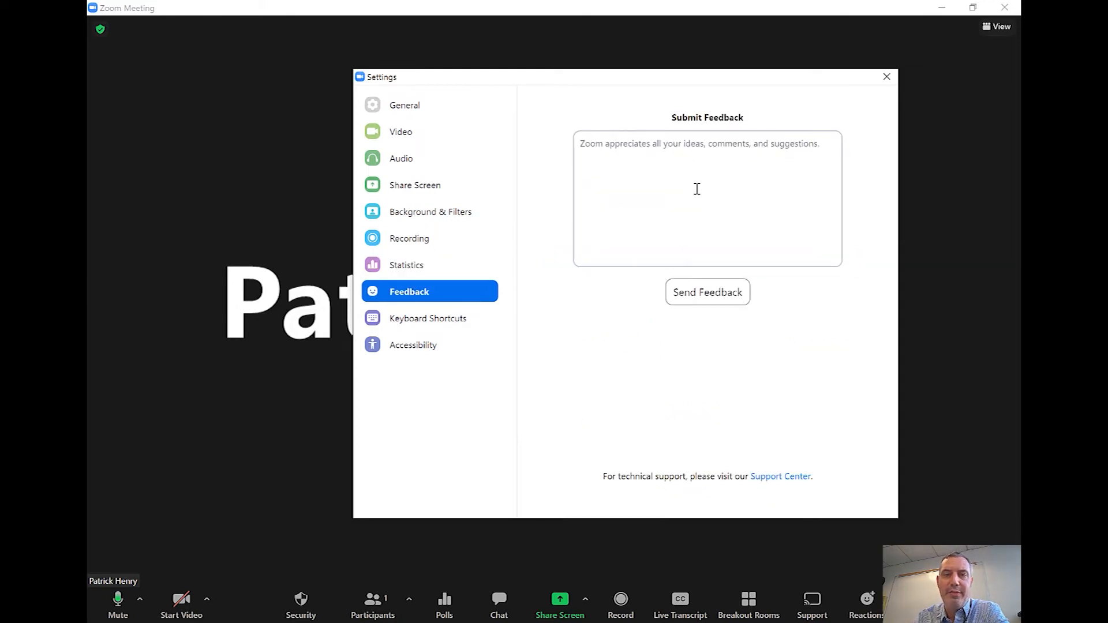
pyautogui.click(426, 326)
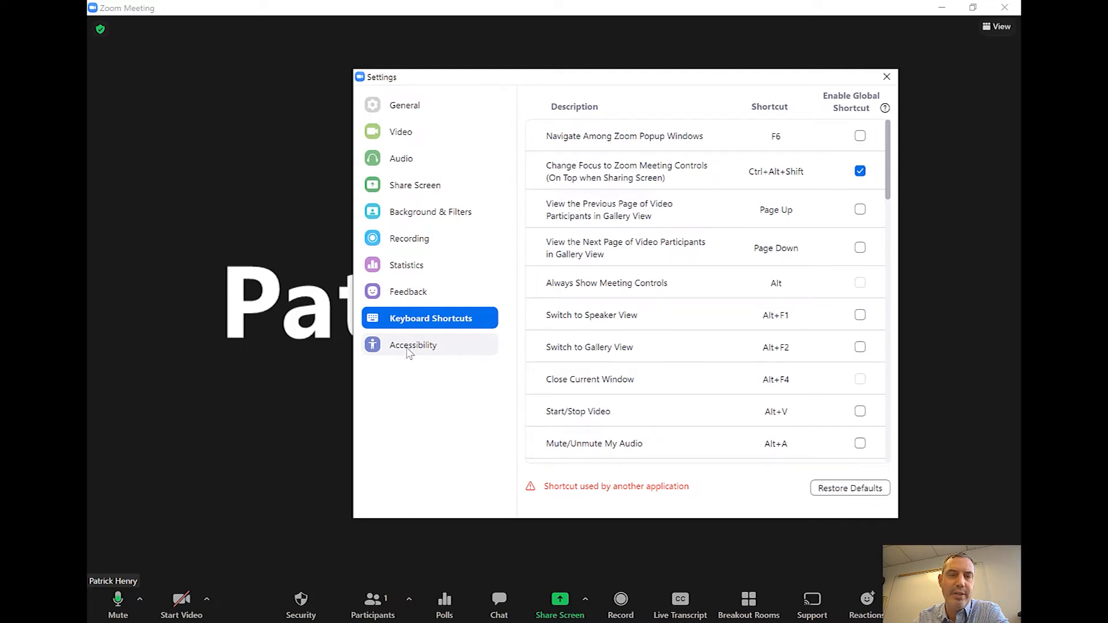
# Set the closed caption font size to 29 in the Accessibility settings, look through the screen reader alerts and close the settings.
pyautogui.click(408, 352)
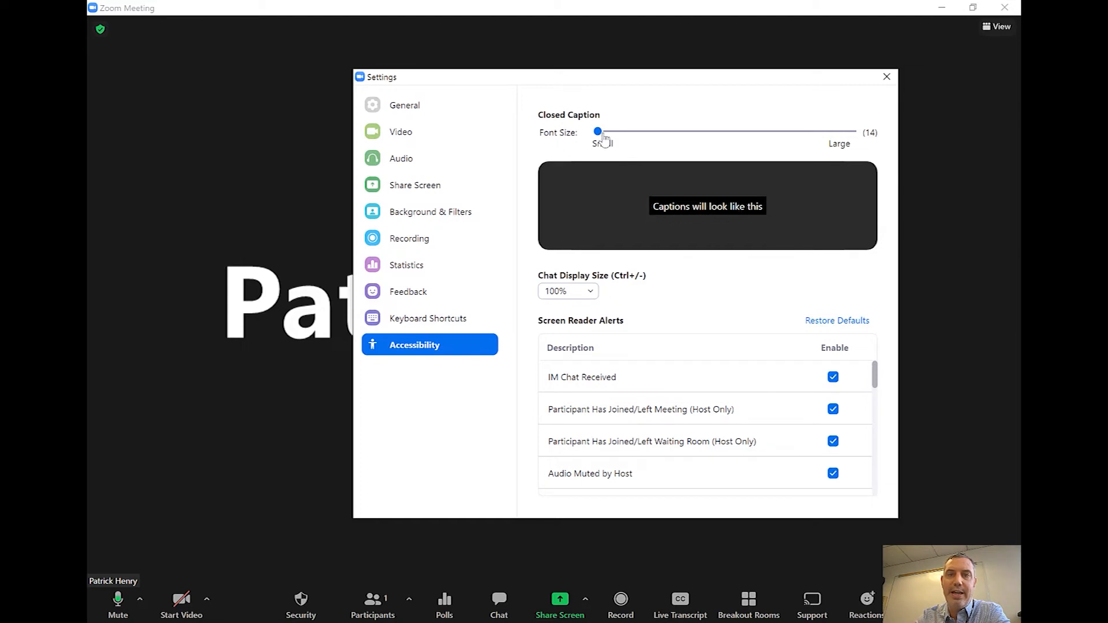
pyautogui.moveTo(603, 141); pyautogui.dragTo(814, 146)
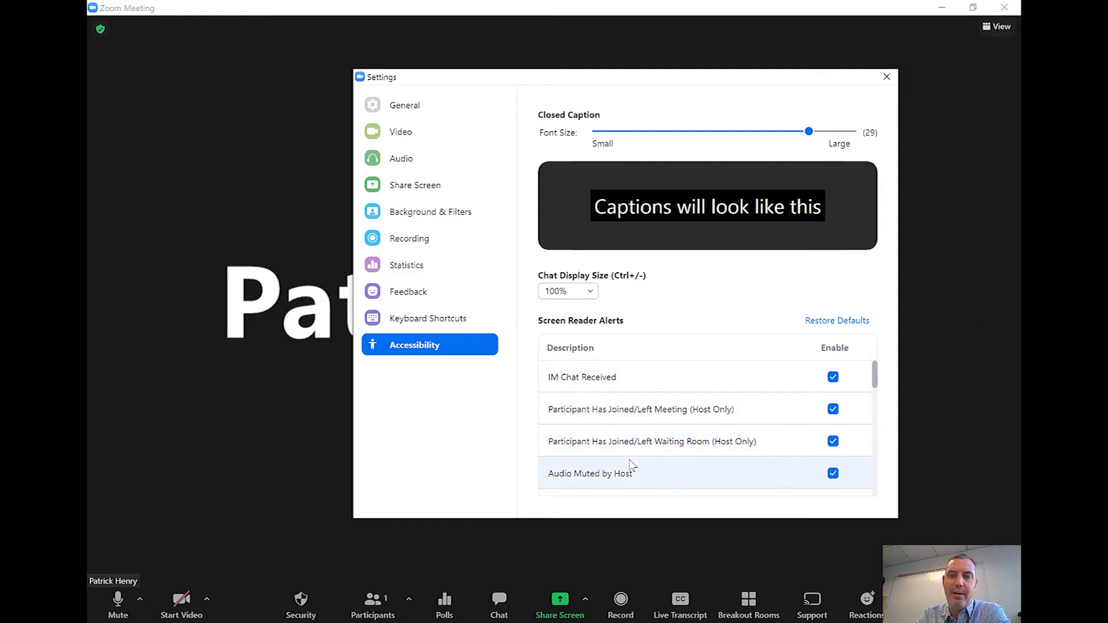
pyautogui.scroll(-5, 632, 464)
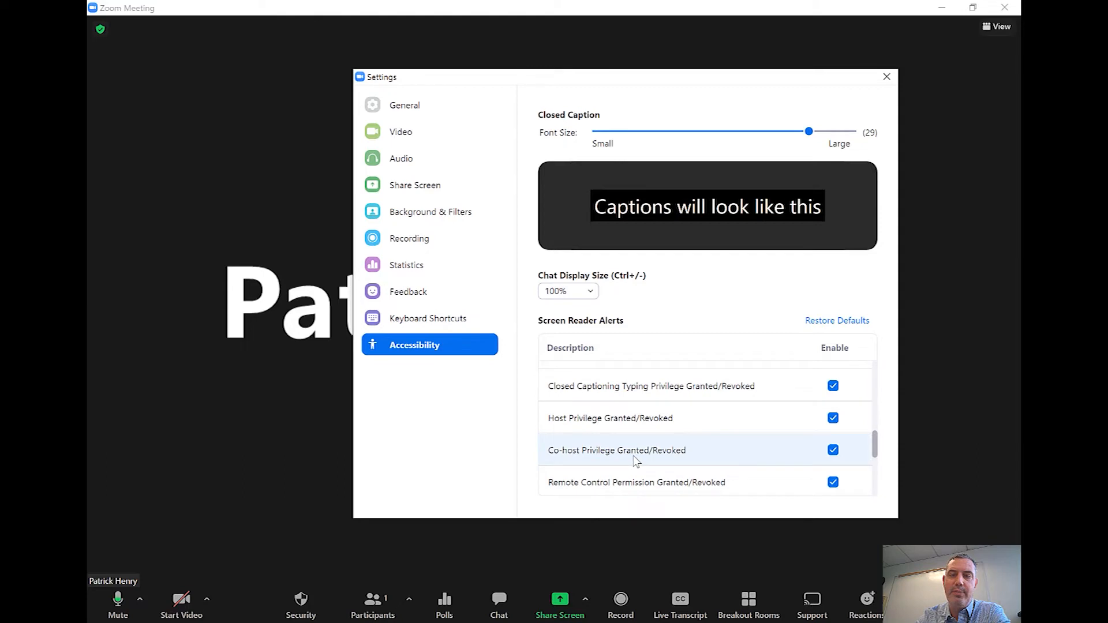
pyautogui.scroll(-5, 635, 424)
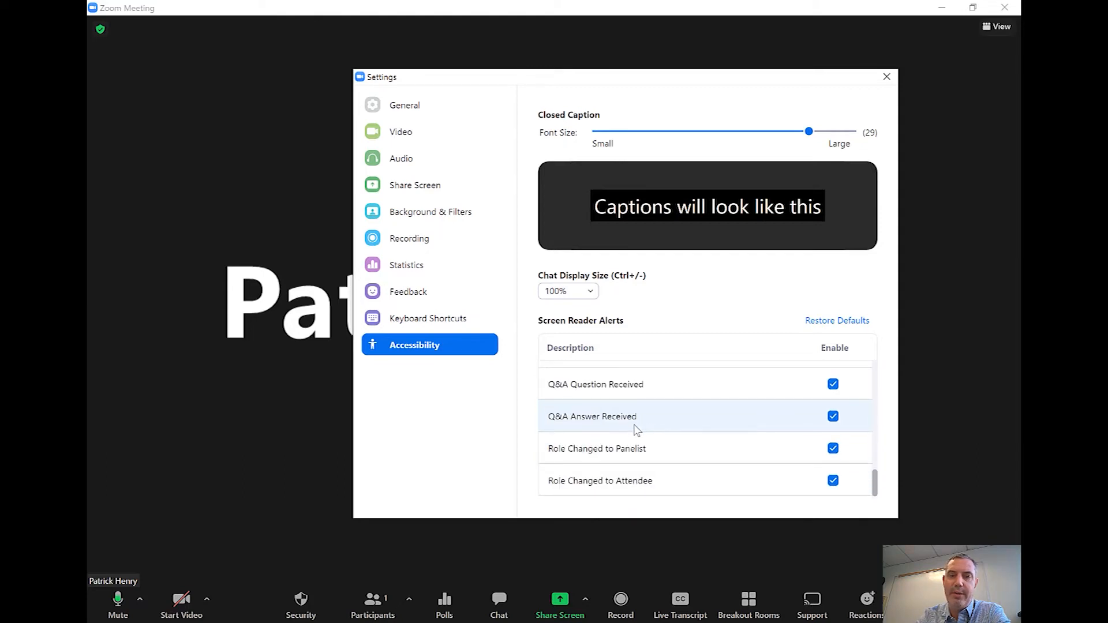
pyautogui.scroll(3, 669, 443)
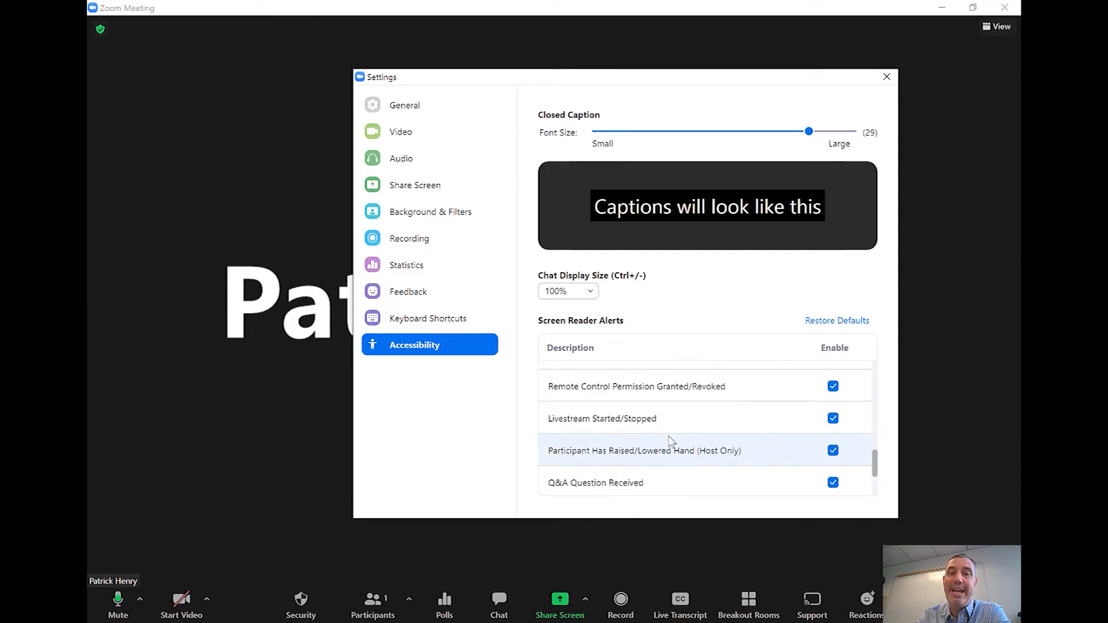
pyautogui.scroll(7, 669, 443)
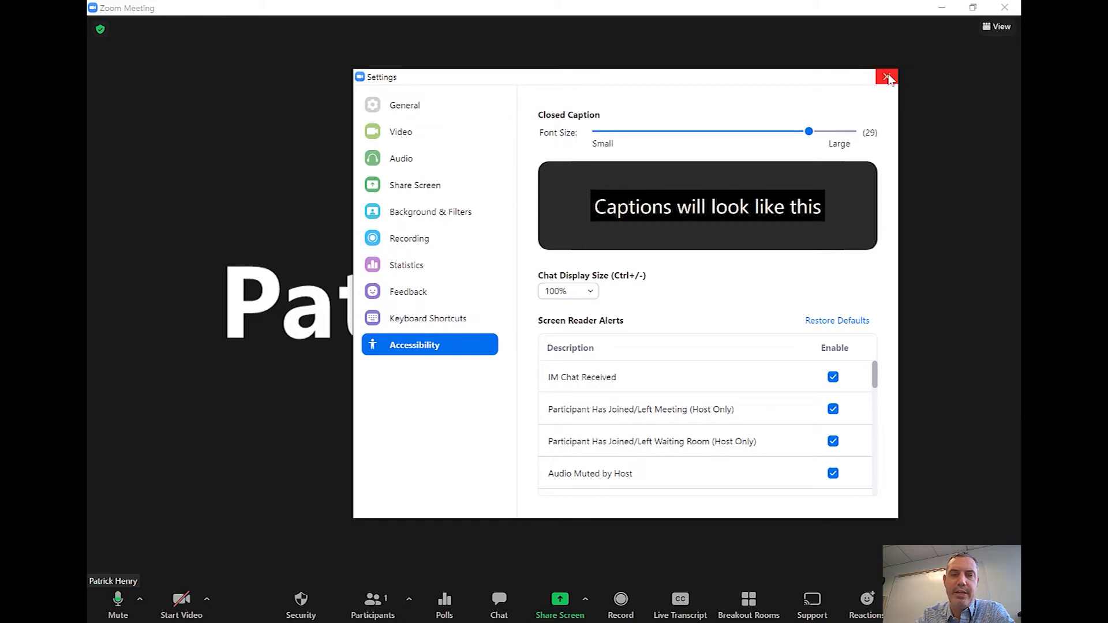
pyautogui.click(887, 78)
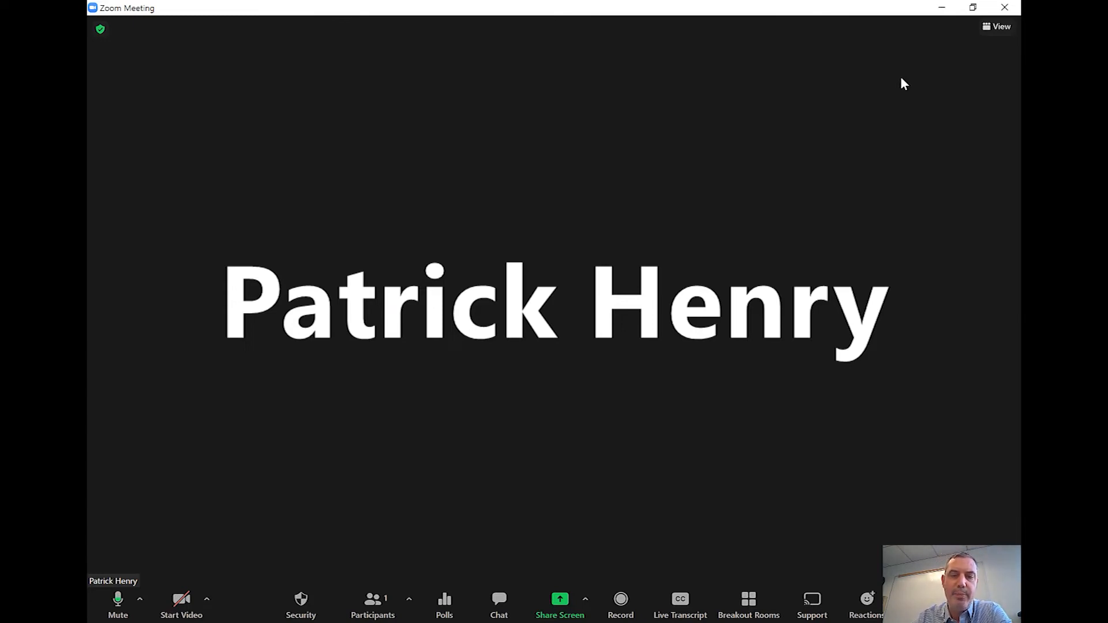
# Open the Zoom Essentials Poll, move its window beside the meeting name and launch the poll.
pyautogui.click(446, 603)
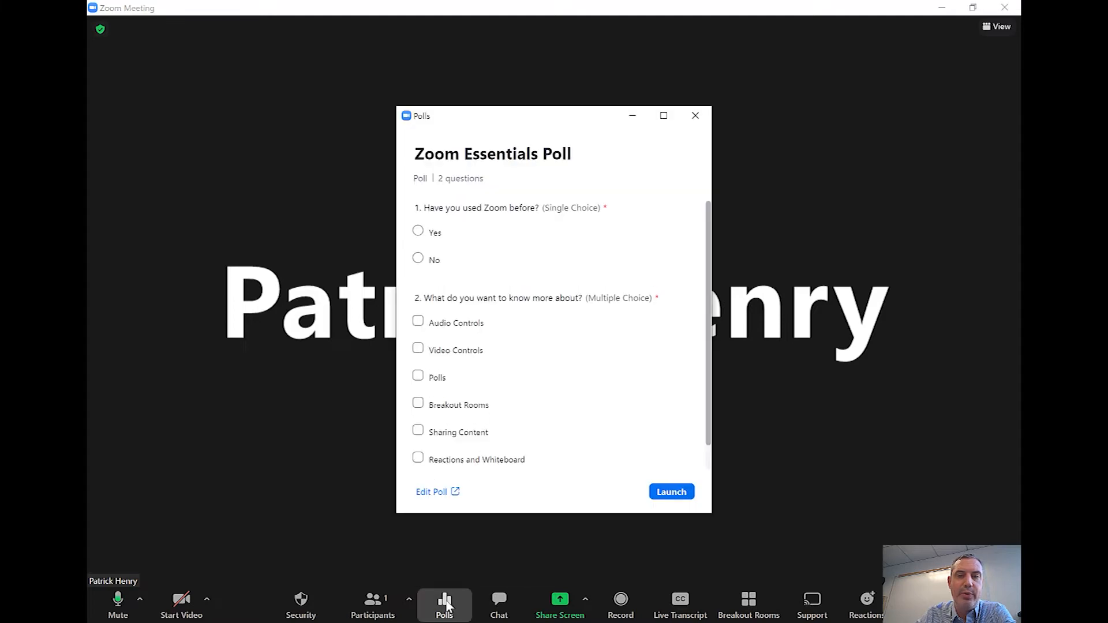
pyautogui.moveTo(589, 115); pyautogui.dragTo(734, 115)
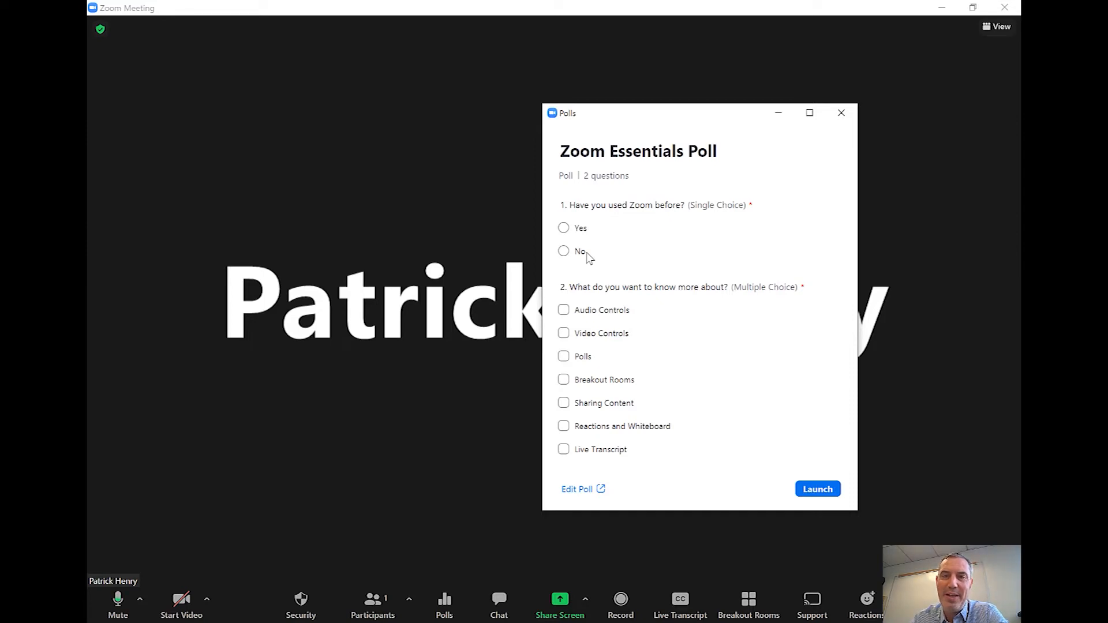
pyautogui.click(818, 490)
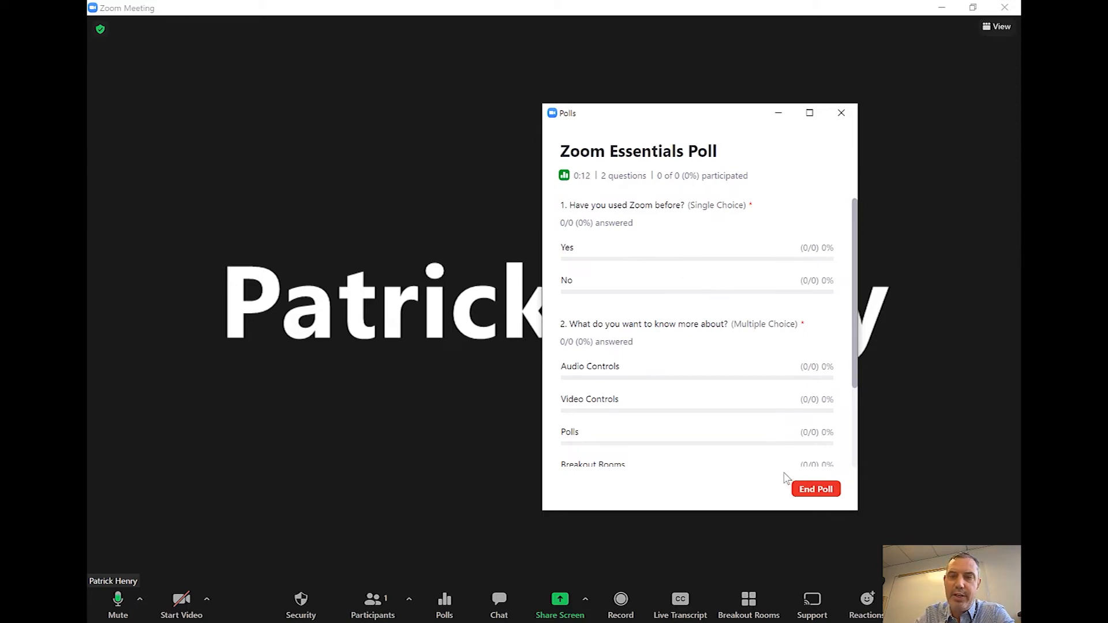
# Look through the live results of both questions in the Zoom Essentials Poll and end the poll.
pyautogui.scroll(-3, 796, 328)
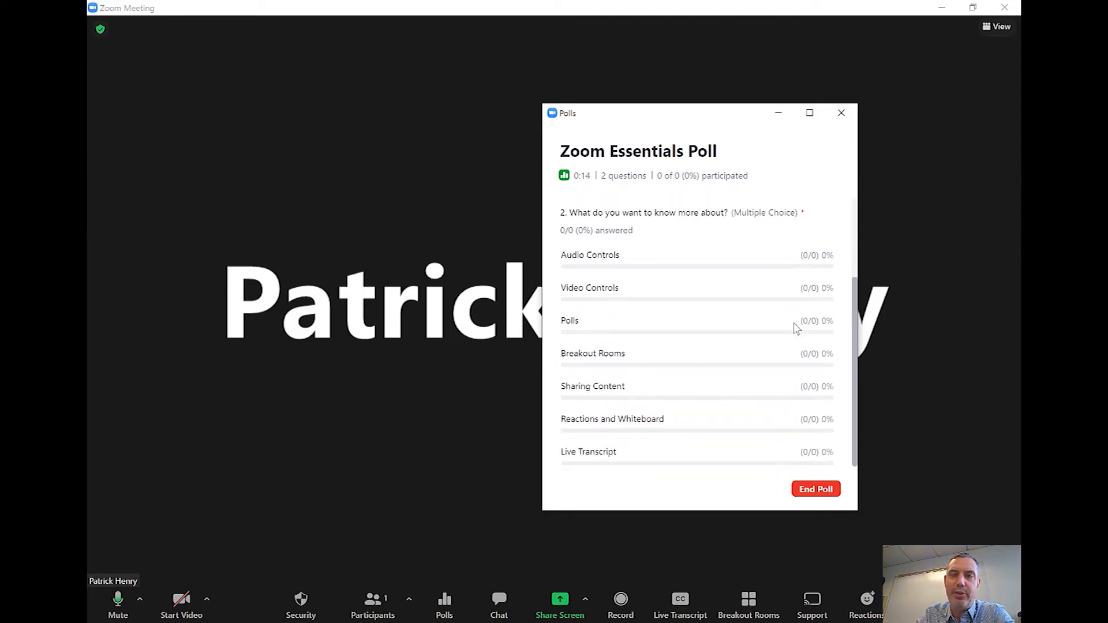
pyautogui.scroll(3, 796, 327)
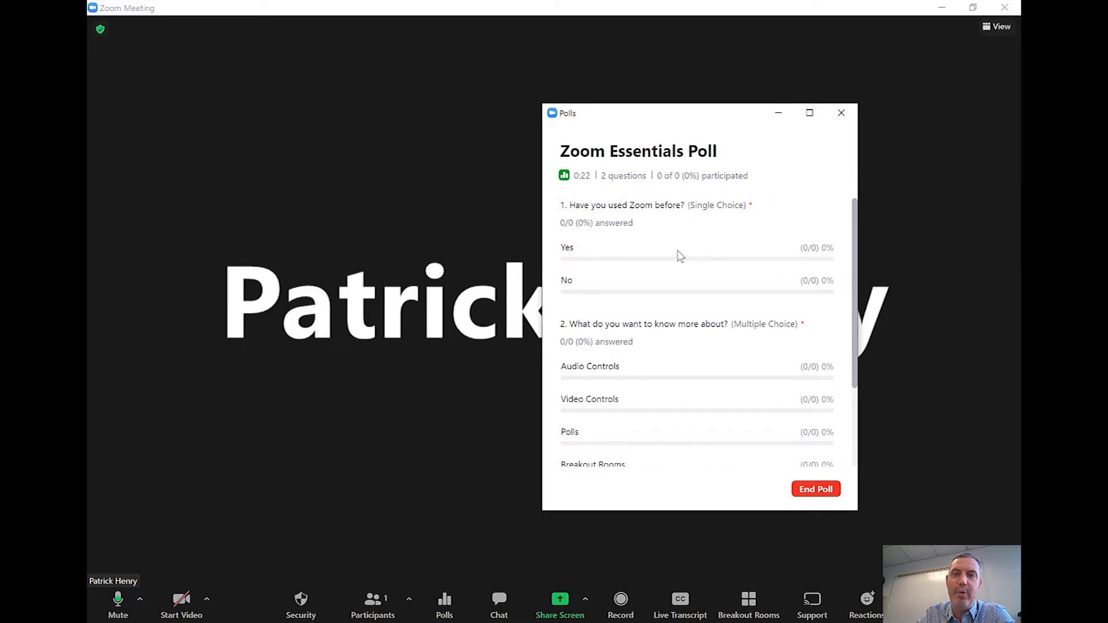
pyautogui.scroll(-2, 681, 254)
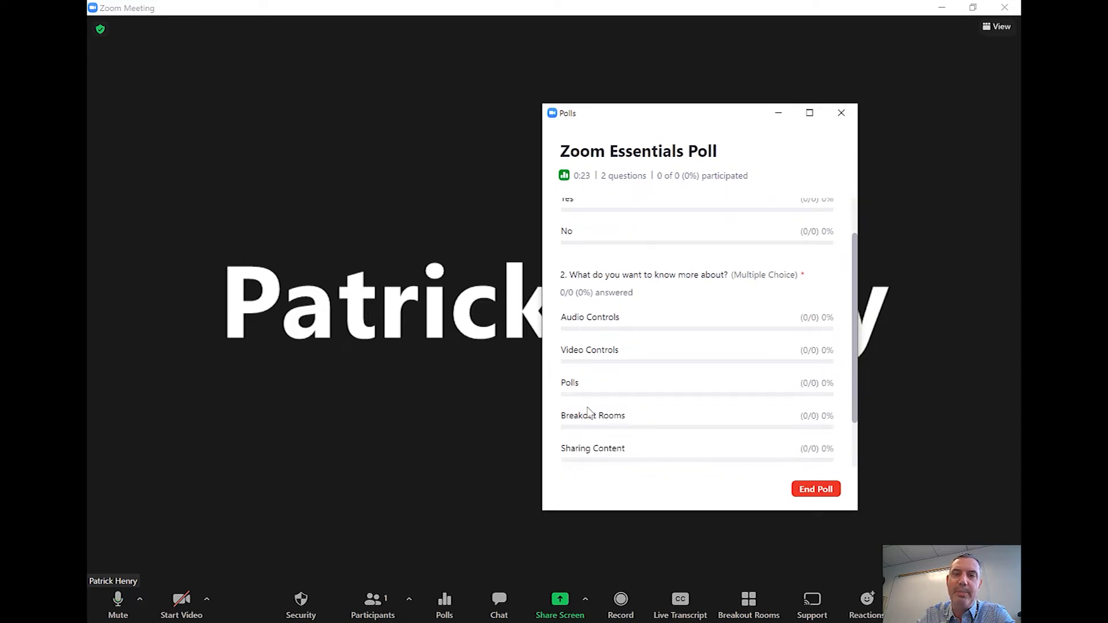
pyautogui.scroll(-2, 659, 306)
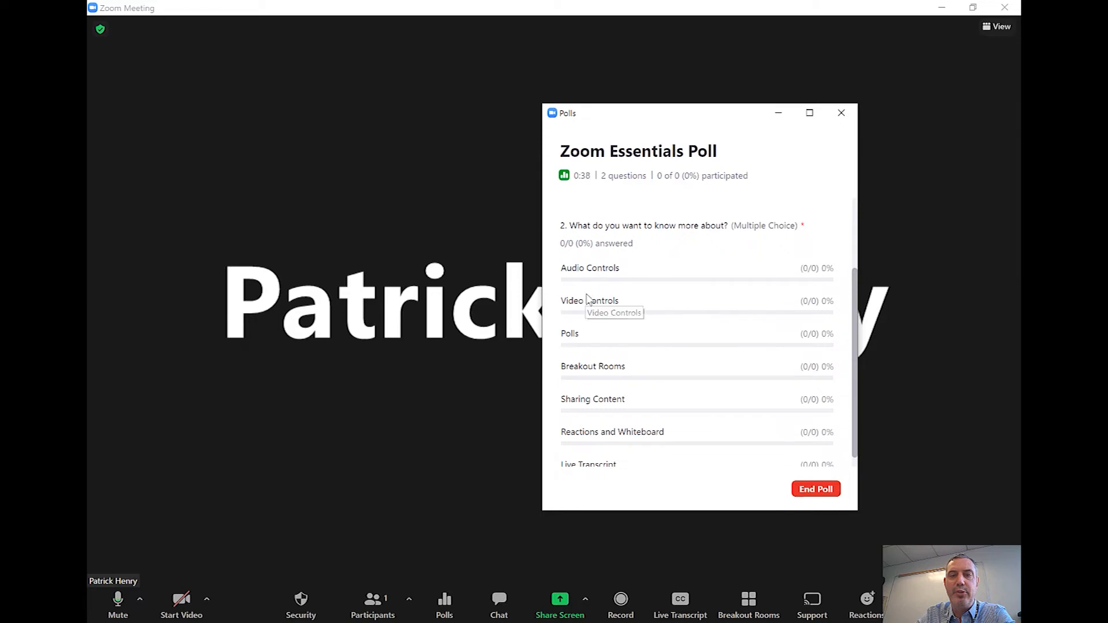
pyautogui.scroll(-1, 604, 404)
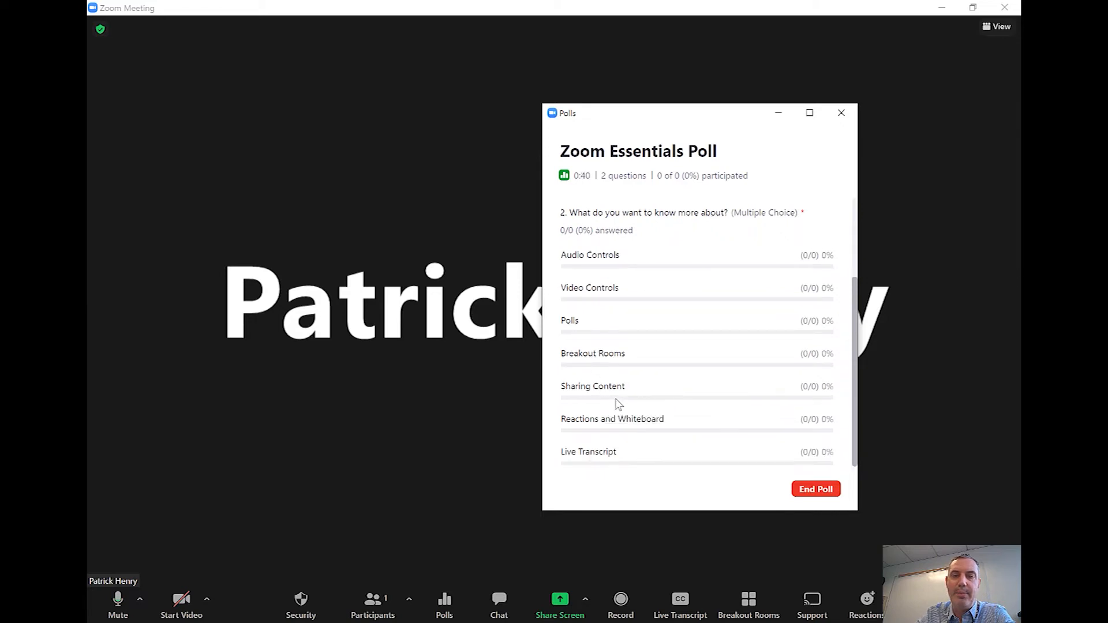
pyautogui.click(831, 491)
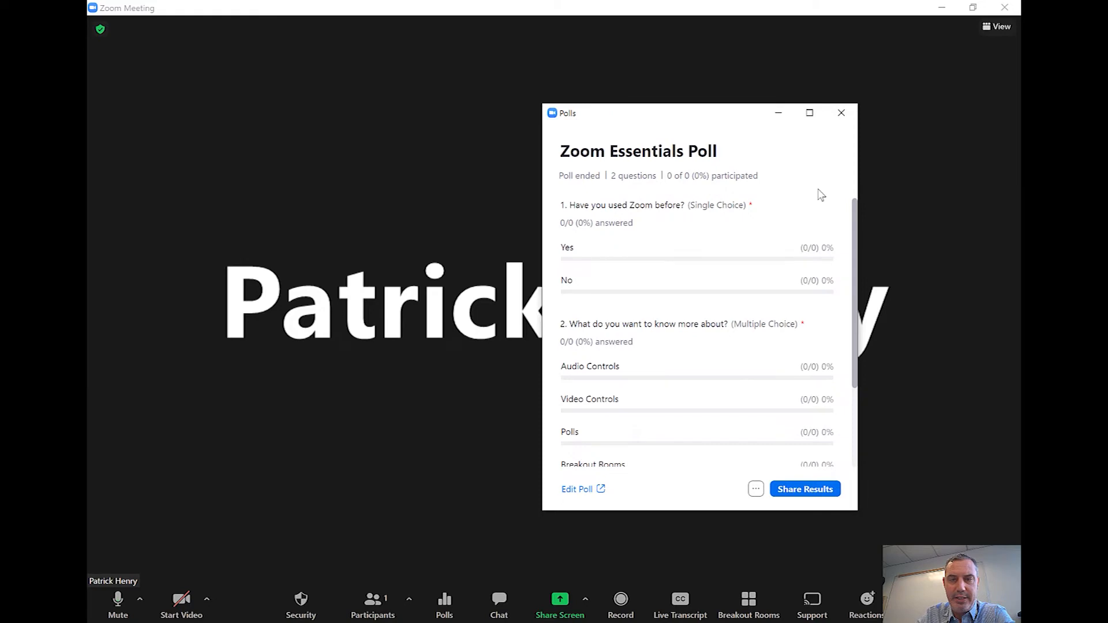
# Share the ended poll's results with the participants, stop sharing them and close the polls window.
pyautogui.click(797, 495)
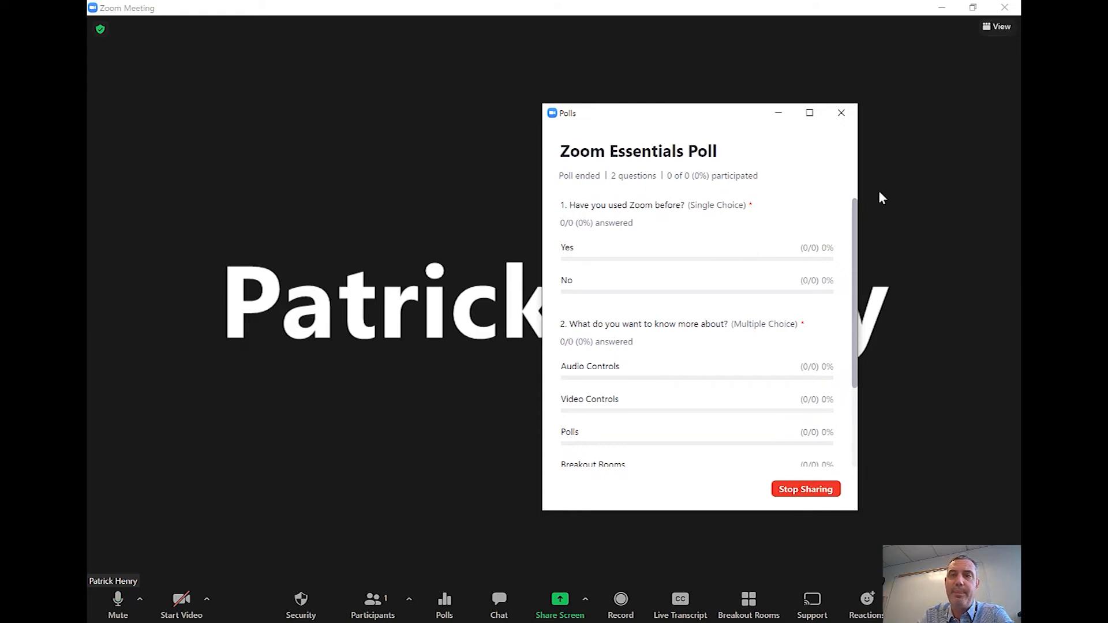
pyautogui.click(822, 492)
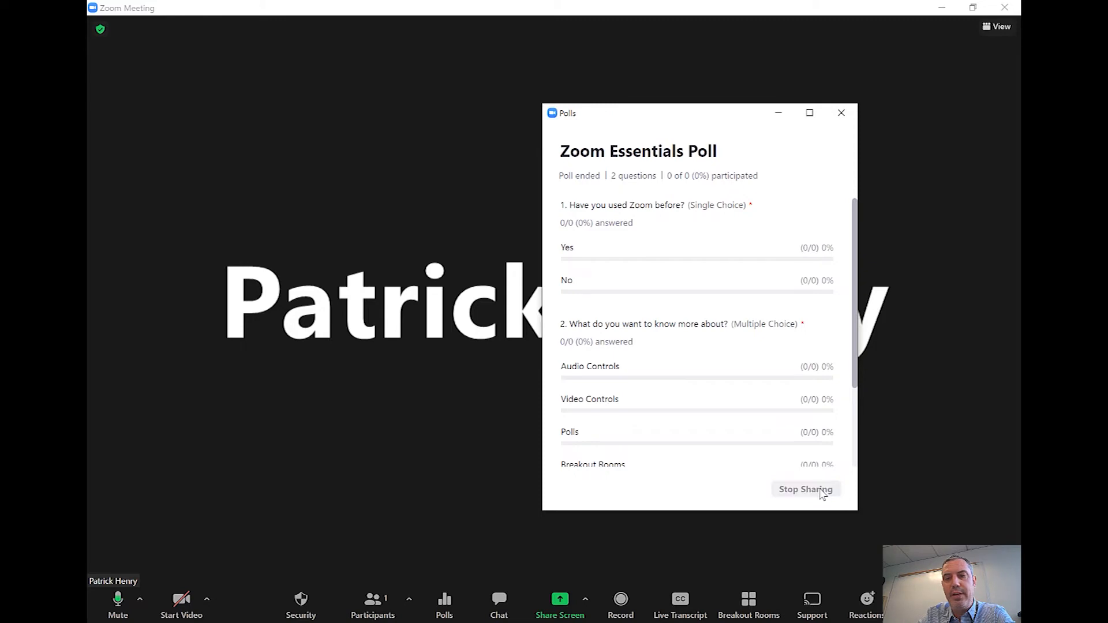
pyautogui.click(841, 112)
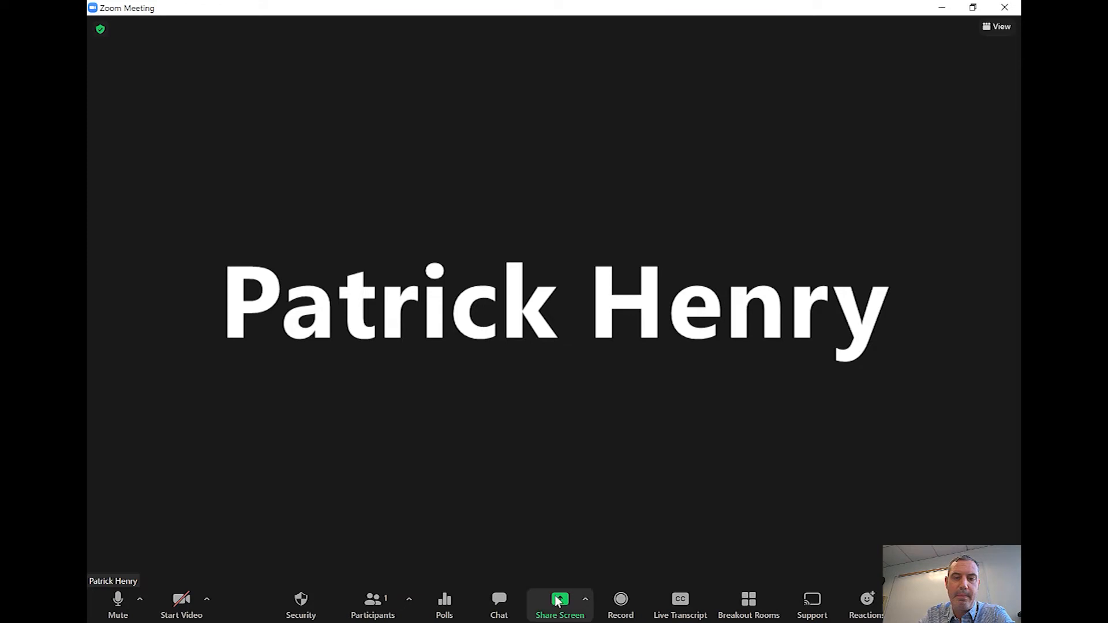
# Open the meeting chat and look at the recipient choices for messages.
pyautogui.click(498, 605)
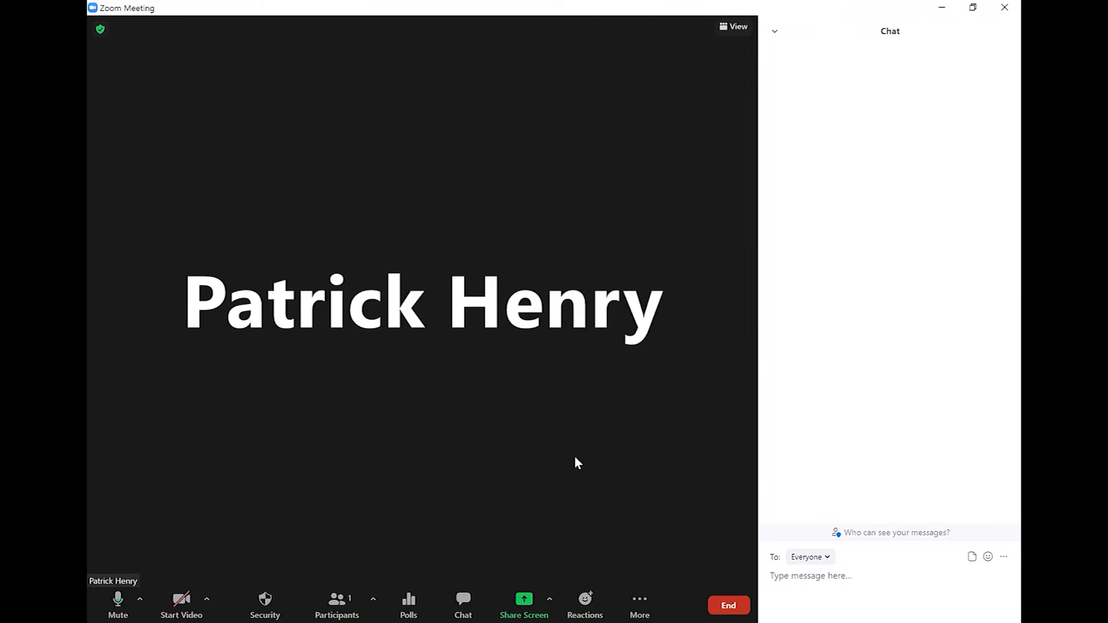
pyautogui.click(827, 557)
pyautogui.click(831, 558)
pyautogui.click(831, 558)
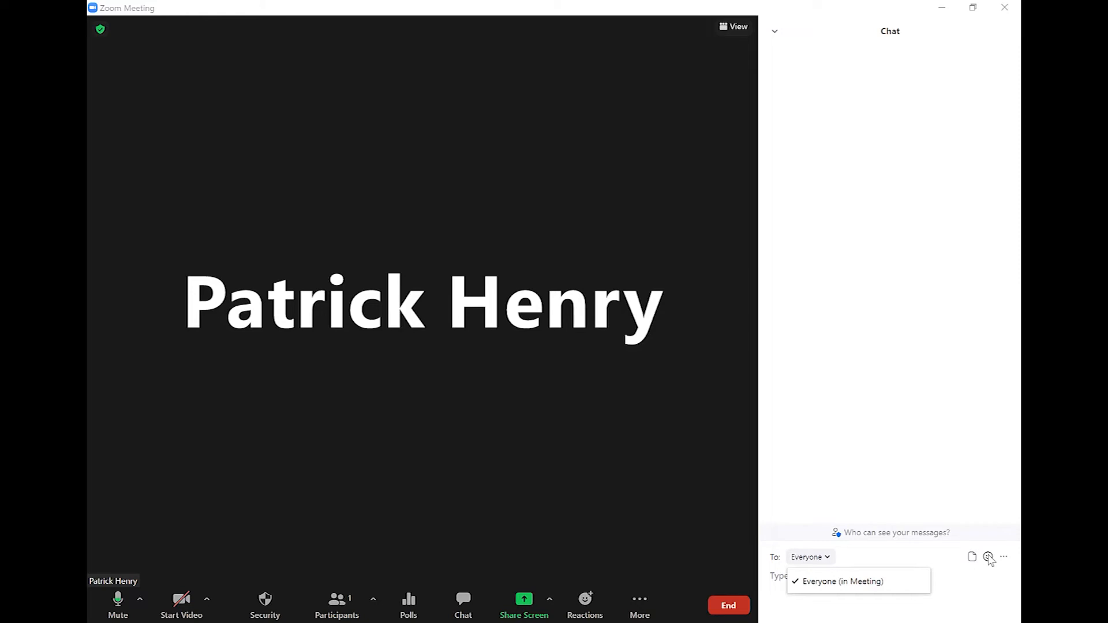
pyautogui.click(970, 568)
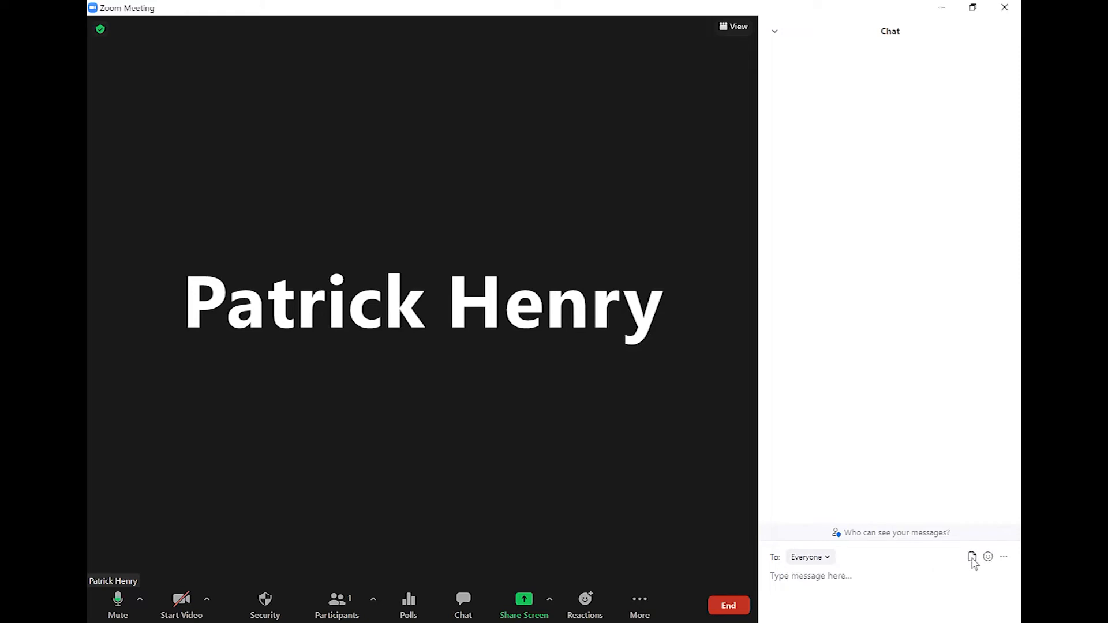
# Look at the chat options that control whom participants can chat with.
pyautogui.click(1004, 557)
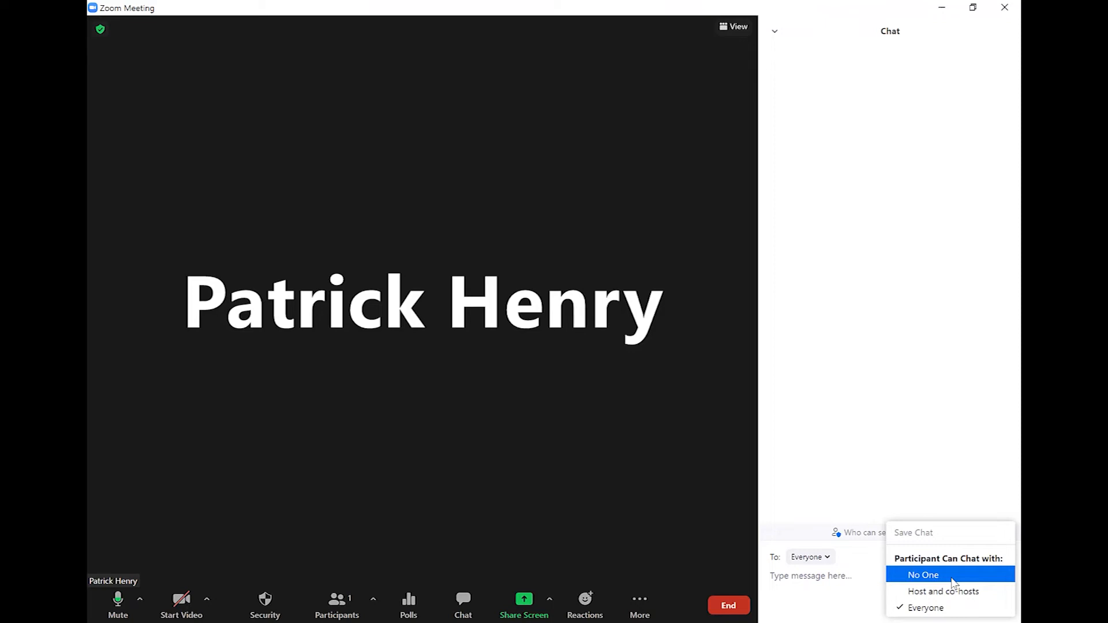
pyautogui.click(867, 586)
pyautogui.click(1004, 558)
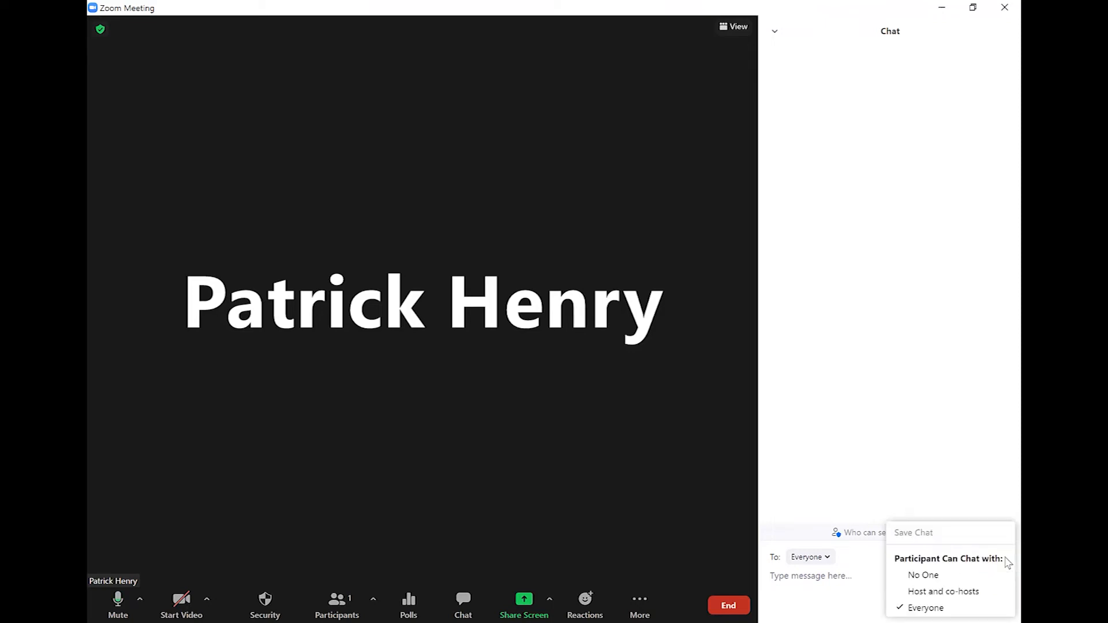
# Send the chat message "Using the chat is a very valuable feature in Zoom" to everyone in the meeting.
pyautogui.click(805, 604)
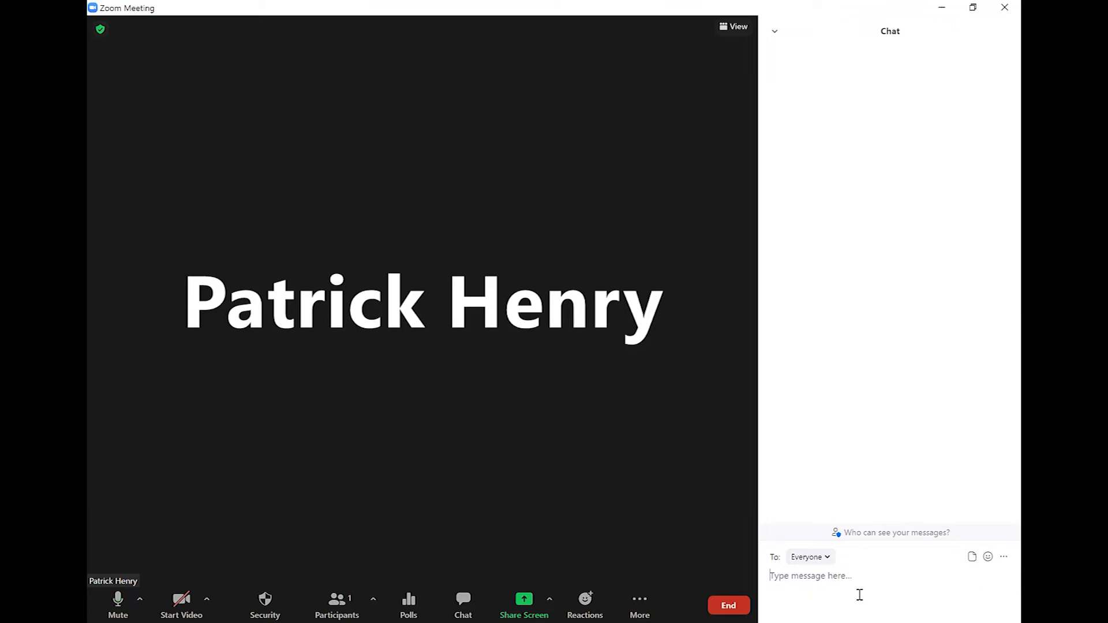
pyautogui.write('Using the chat is a very valuable v')
pyautogui.press('BackSpace')
pyautogui.write('feat')
pyautogui.press('BackSpace')
pyautogui.press('BackSpace')
pyautogui.press('BackSpace')
pyautogui.write('eature in Zoom')
pyautogui.press('Return')
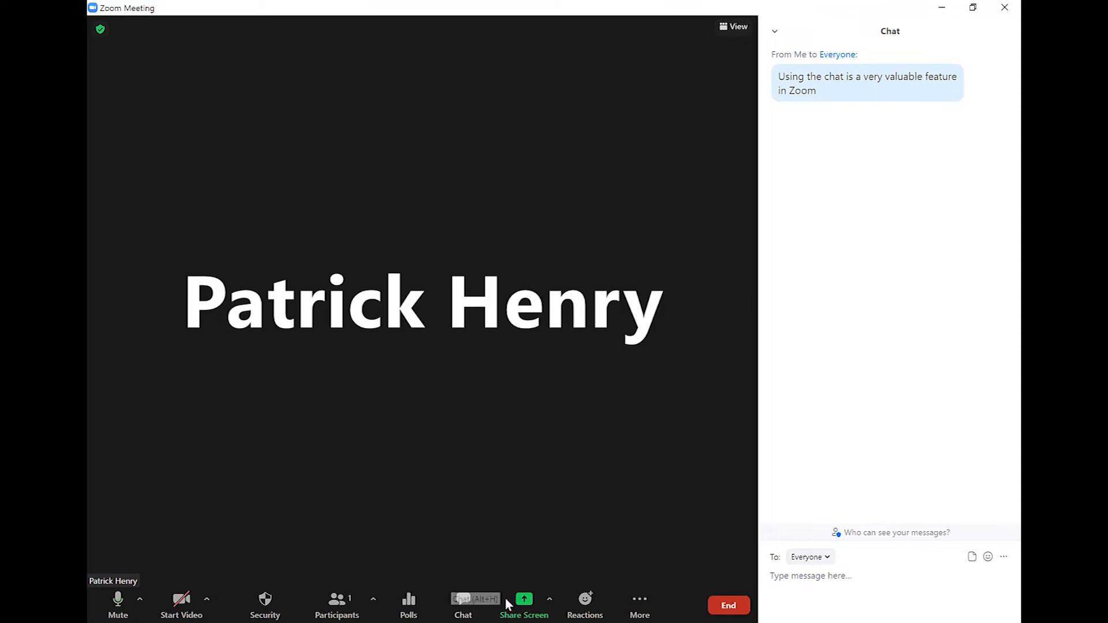
# Share a whiteboard with the meeting and move its window clear of the annotation tools.
pyautogui.click(523, 602)
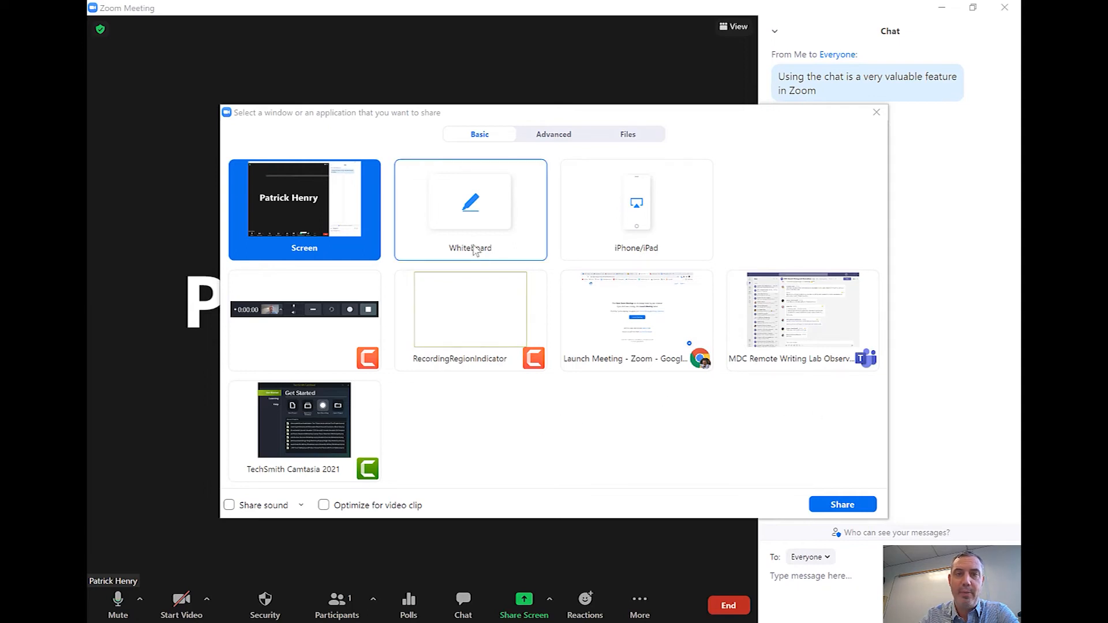
pyautogui.click(425, 239)
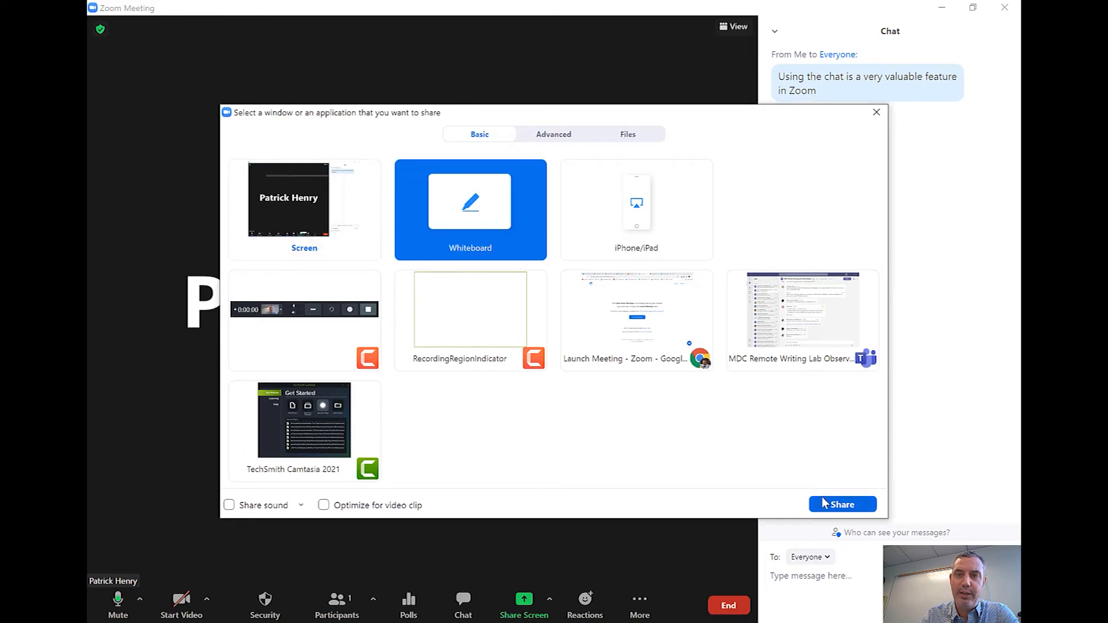
pyautogui.click(842, 505)
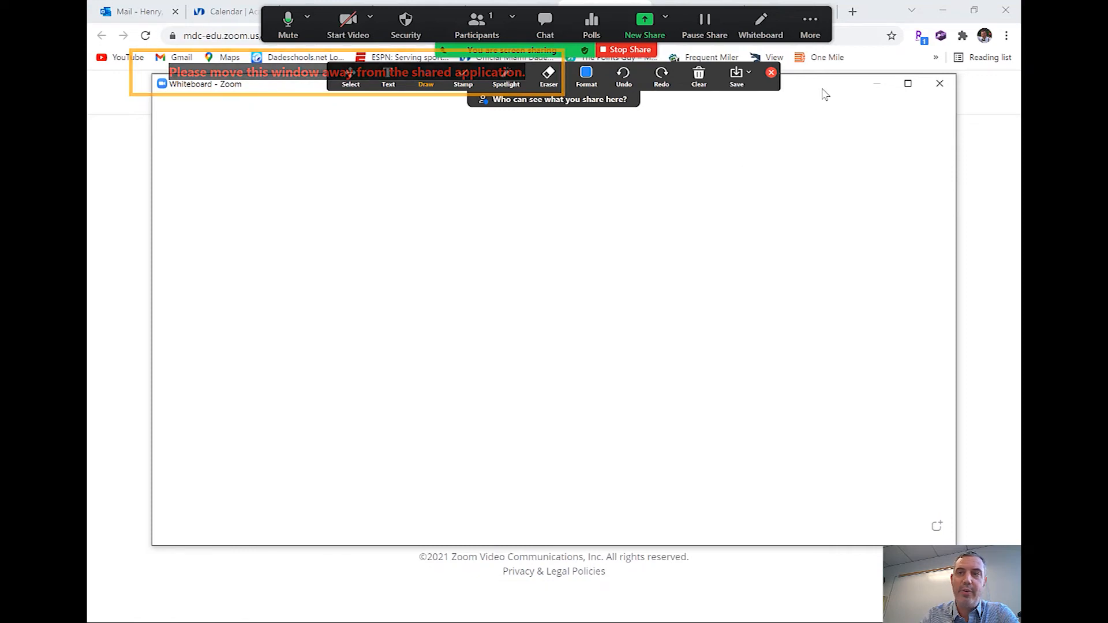
pyautogui.moveTo(822, 88); pyautogui.dragTo(834, 141)
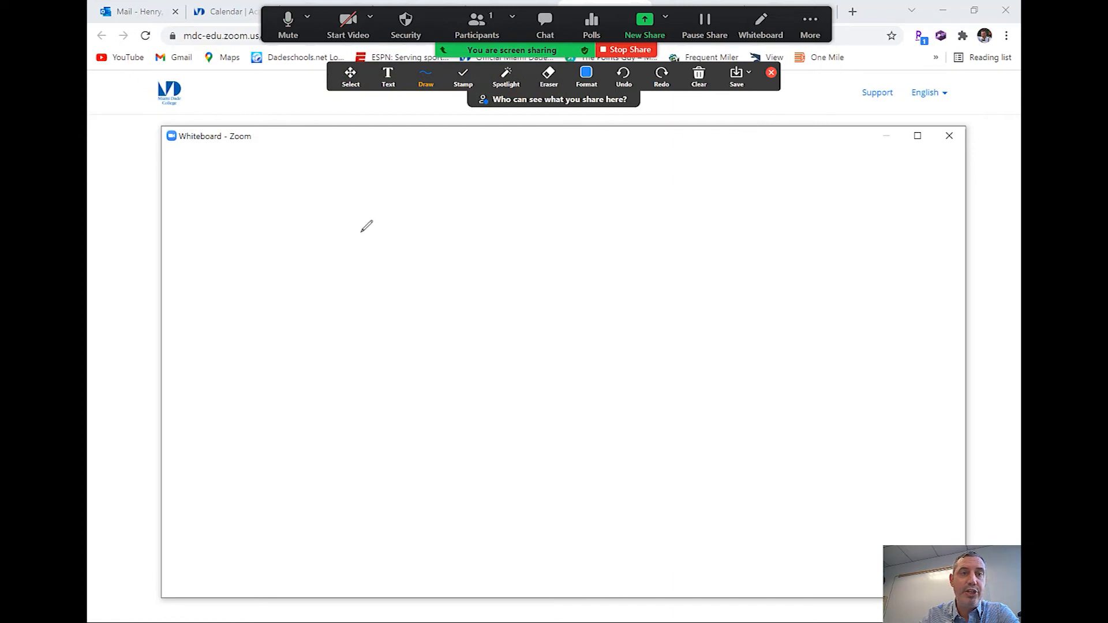
# Draw a freehand circle on the whiteboard and add the text "Brainstorming Session" beside it.
pyautogui.moveTo(353, 190)
pyautogui.mouseDown()
pyautogui.moveTo(307, 244)
pyautogui.moveTo(344, 178)
pyautogui.moveTo(321, 181)
pyautogui.mouseUp()
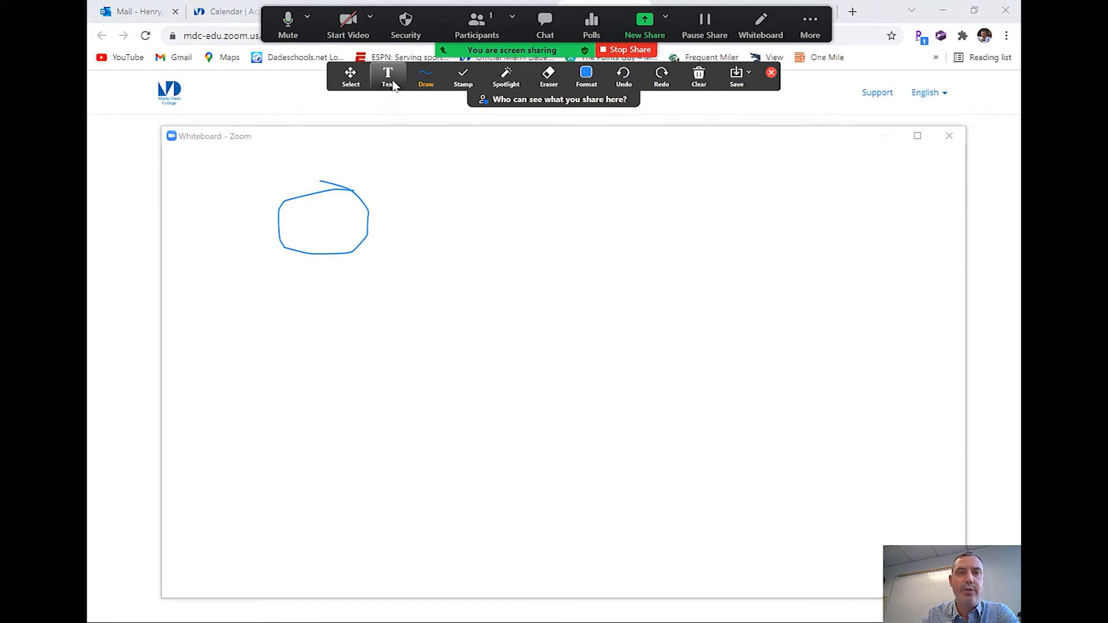
pyautogui.press('t')
pyautogui.click(439, 209)
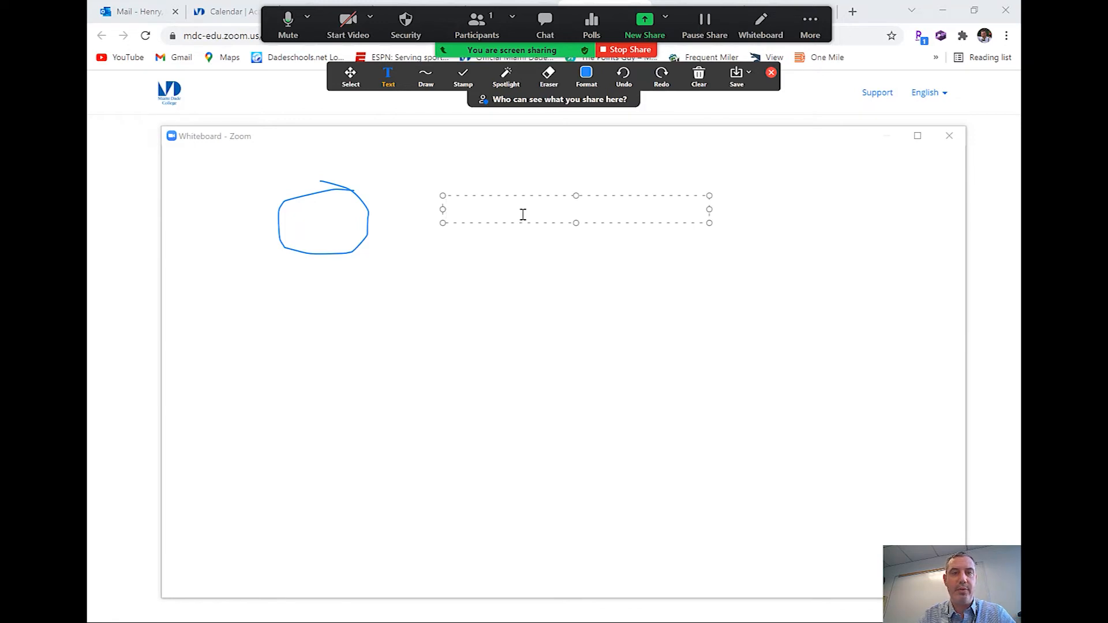
pyautogui.write('Brain')
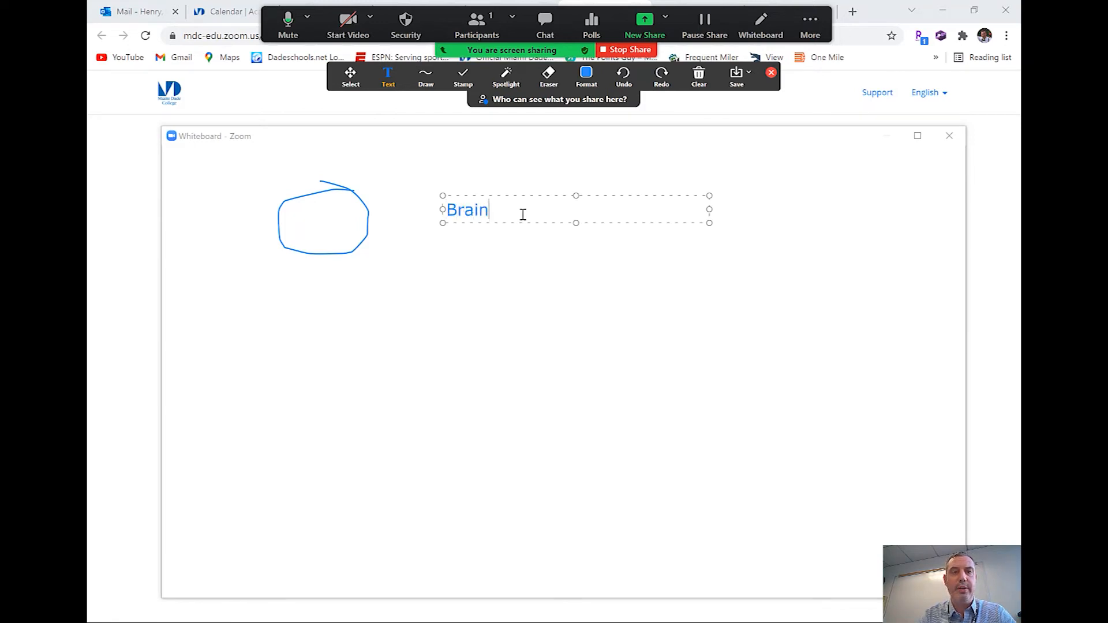
pyautogui.write('stromin')
pyautogui.press('BackSpace')
pyautogui.press('BackSpace')
pyautogui.press('BackSpace')
pyautogui.press('BackSpace')
pyautogui.press('BackSpace')
pyautogui.press('BackSpace')
pyautogui.write('t')
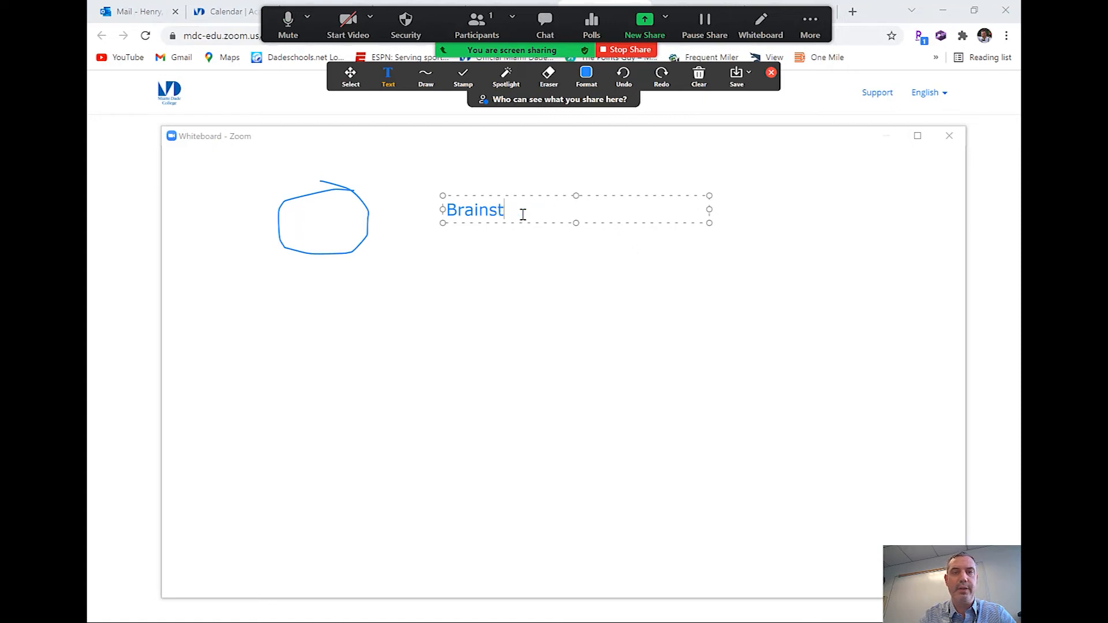
pyautogui.write('orming Session')
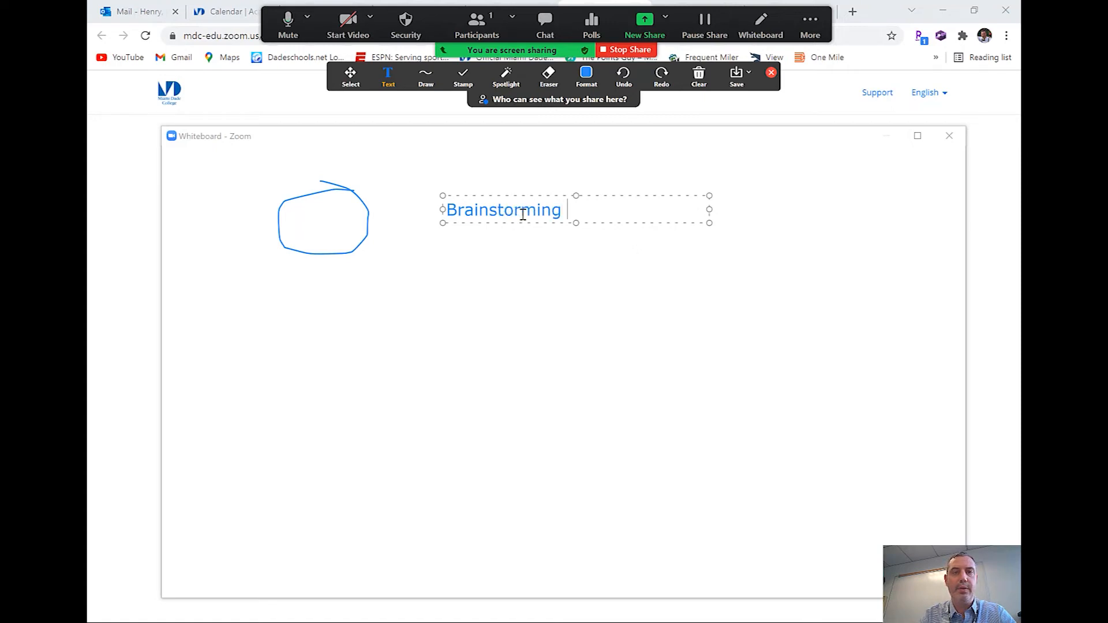
pyautogui.click(608, 392)
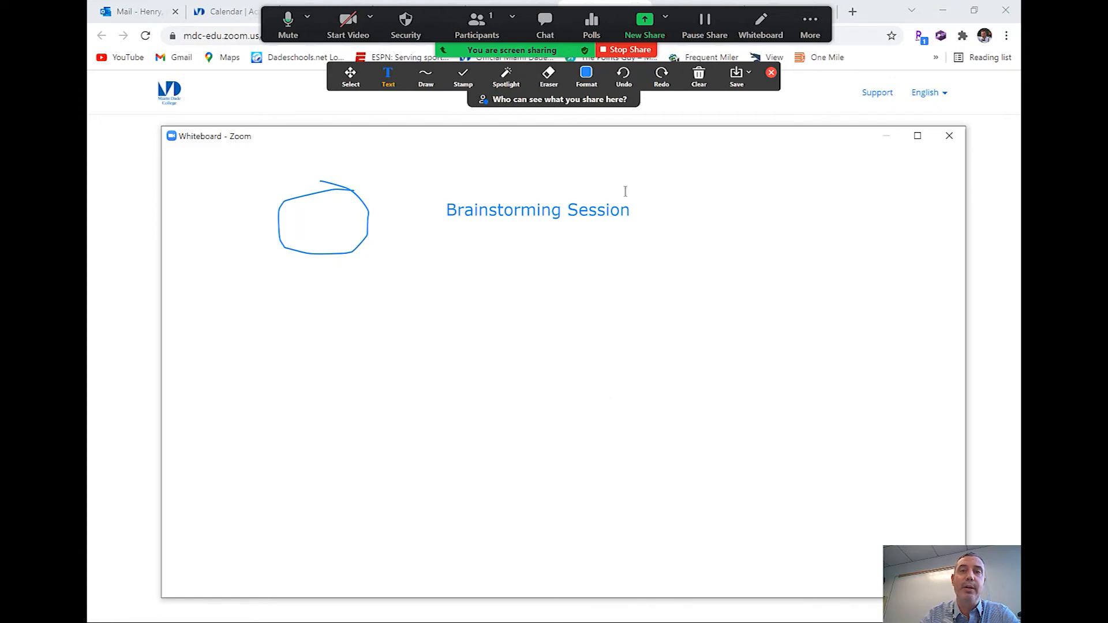
# Clear all drawings from the whiteboard and look at the other clearing options.
pyautogui.click(700, 78)
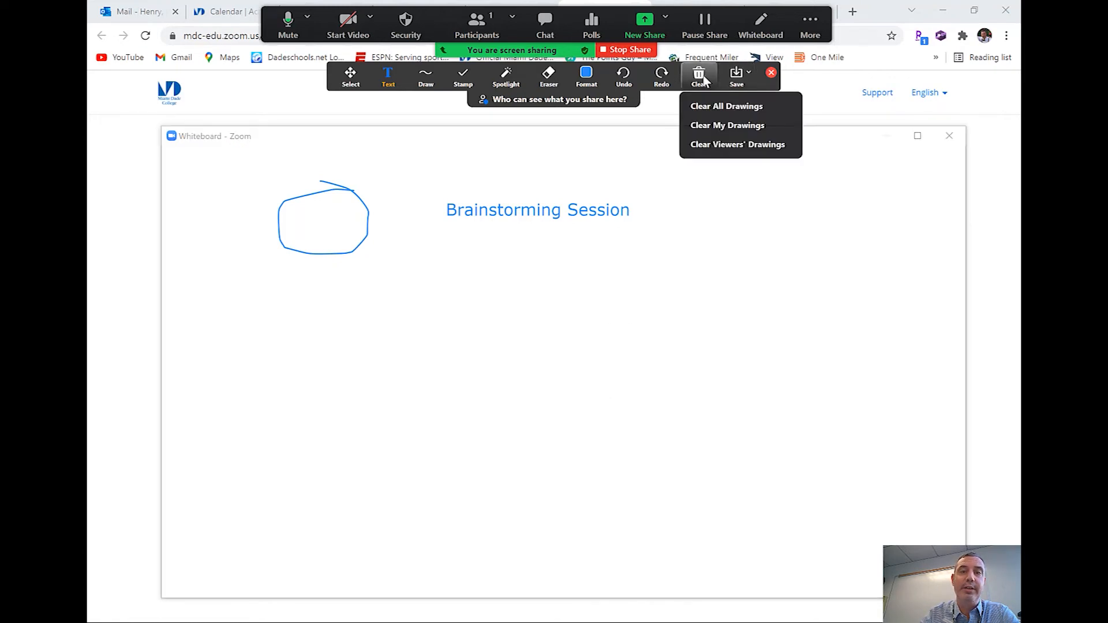
pyautogui.click(719, 107)
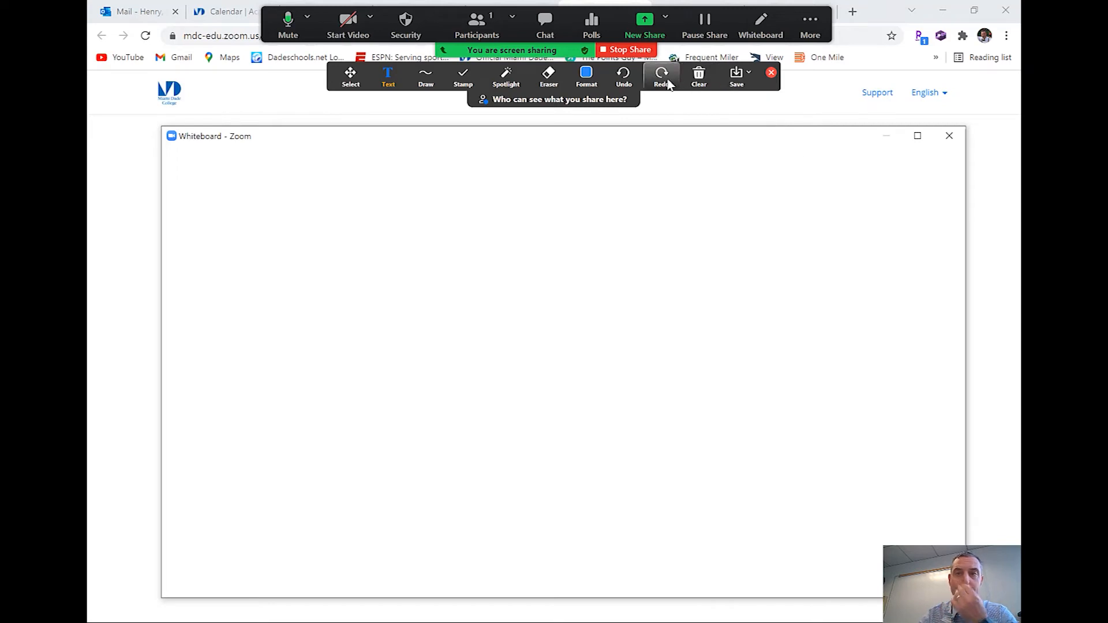
pyautogui.click(699, 78)
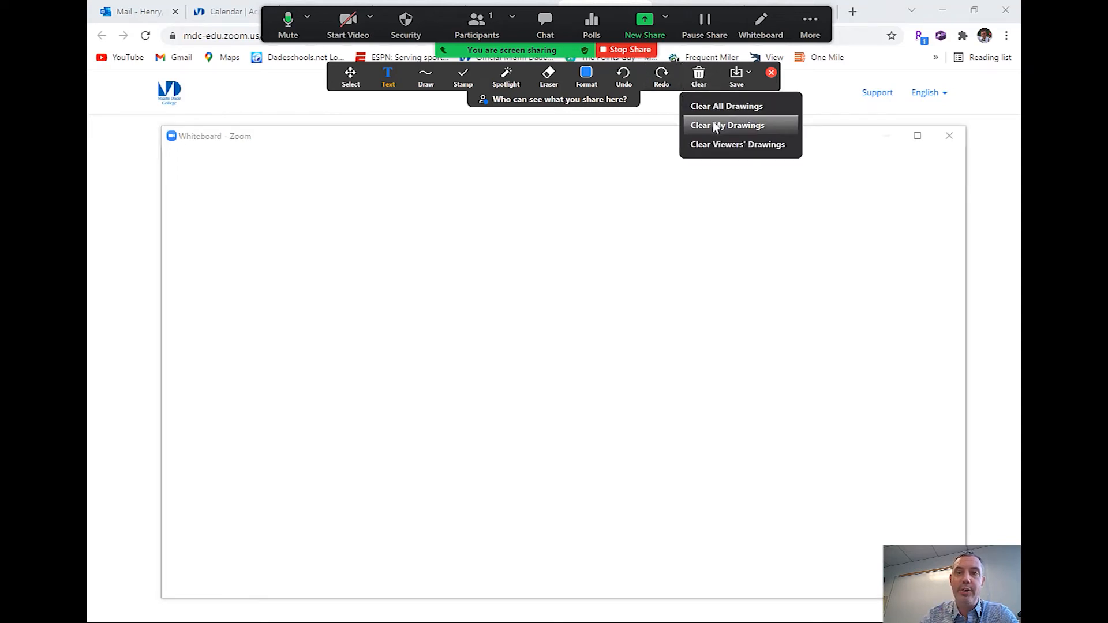
pyautogui.click(564, 172)
# Look at the information on who can see what is shared on the whiteboard, and discard the empty text box.
pyautogui.click(564, 172)
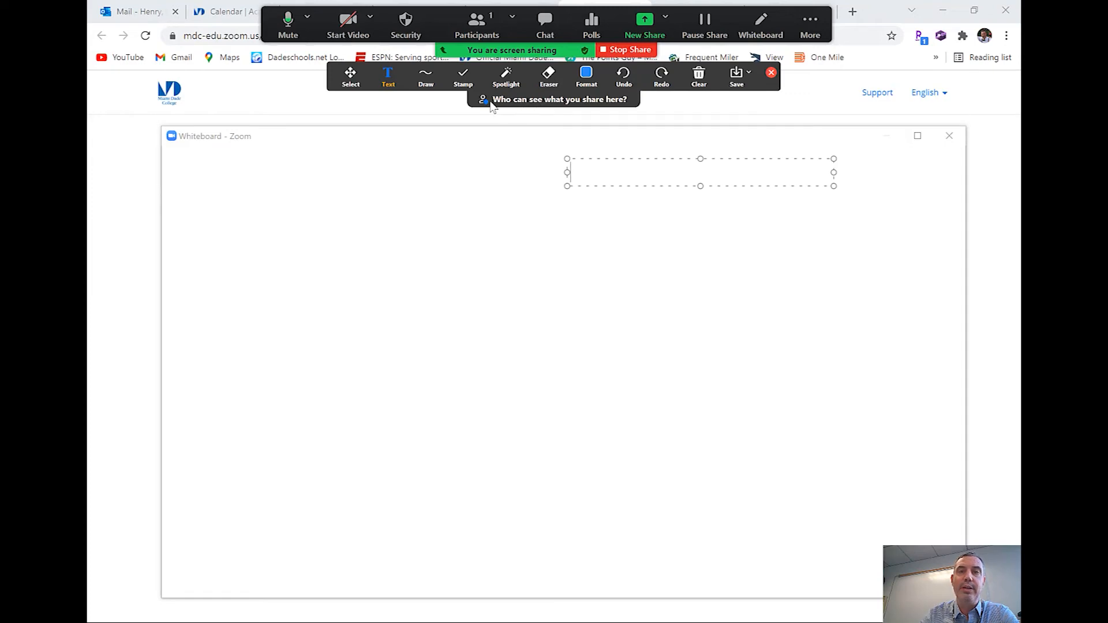
pyautogui.moveTo(530, 107)
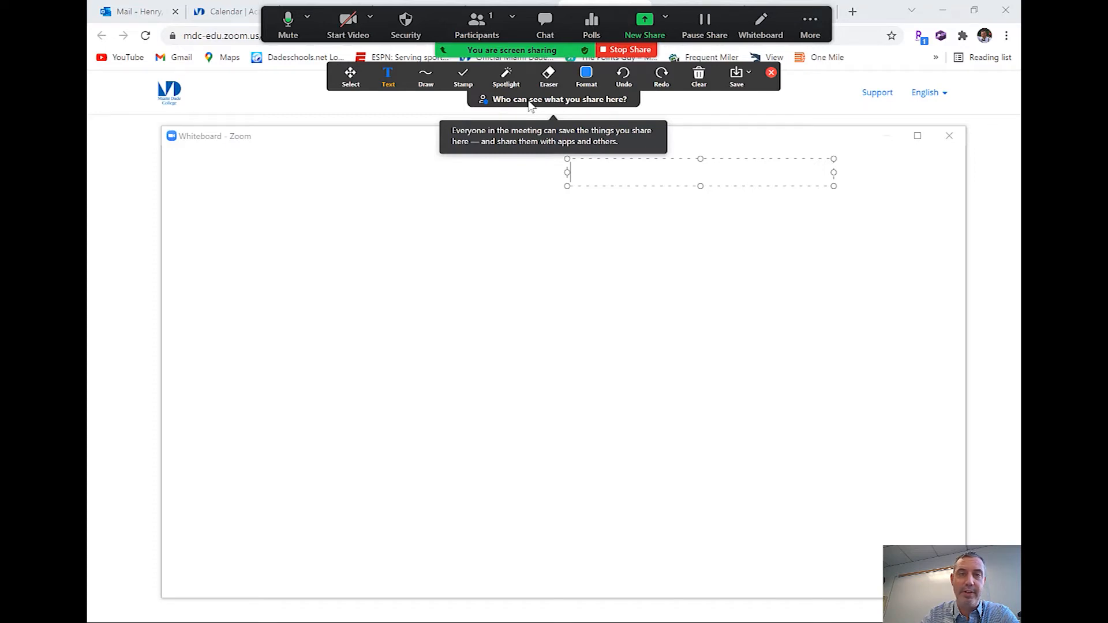
pyautogui.click(376, 229)
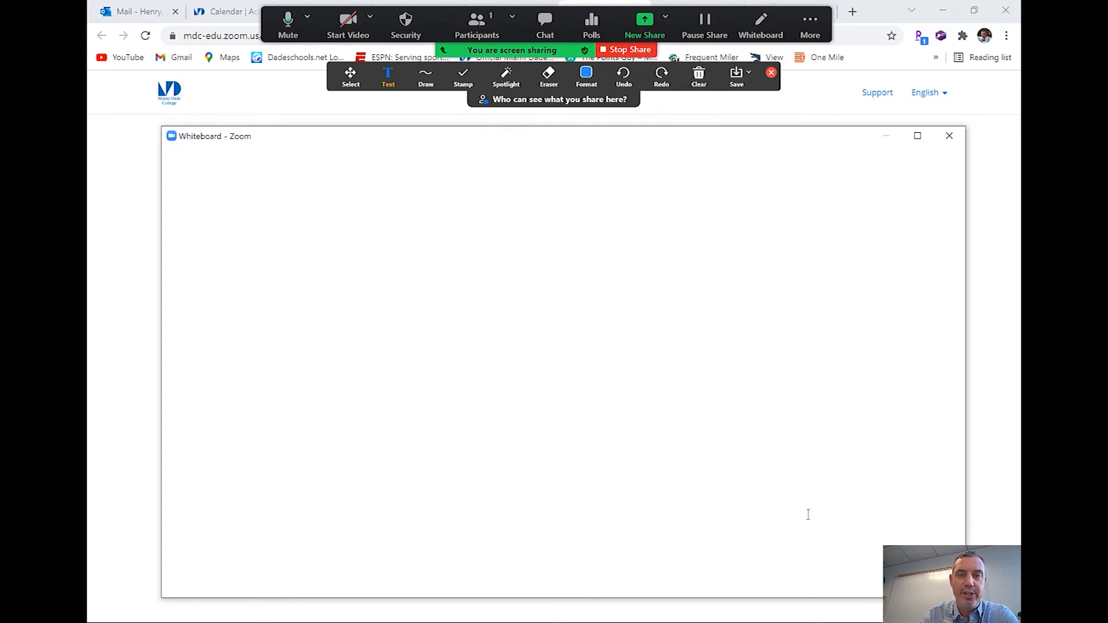
# Save the blank whiteboard, check the saved file in its folder, and stop sharing the whiteboard.
pyautogui.click(735, 86)
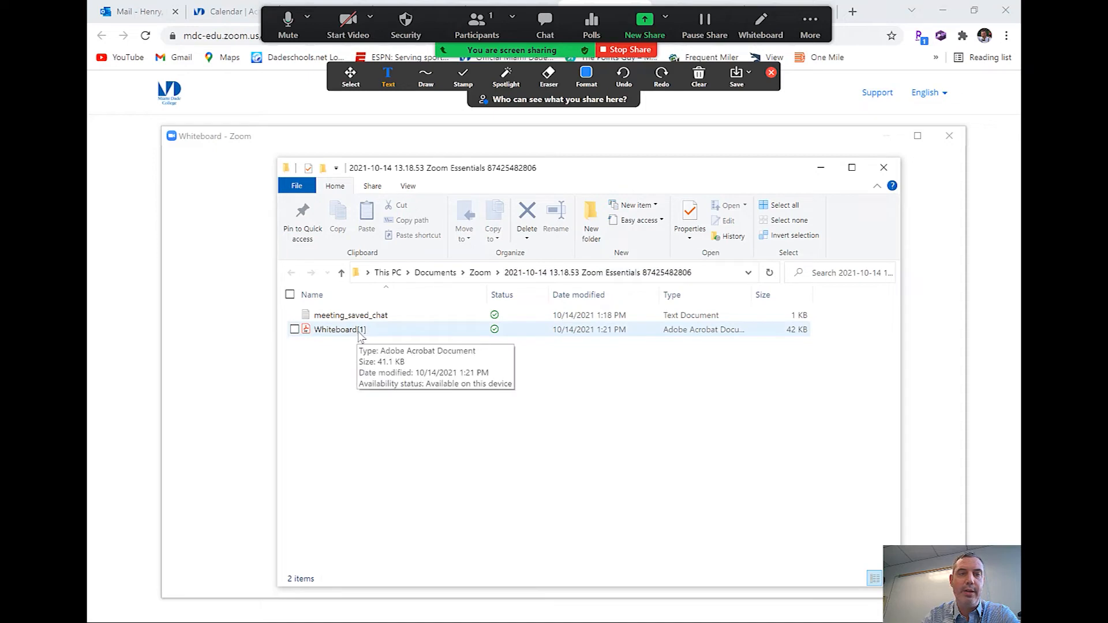
pyautogui.click(885, 172)
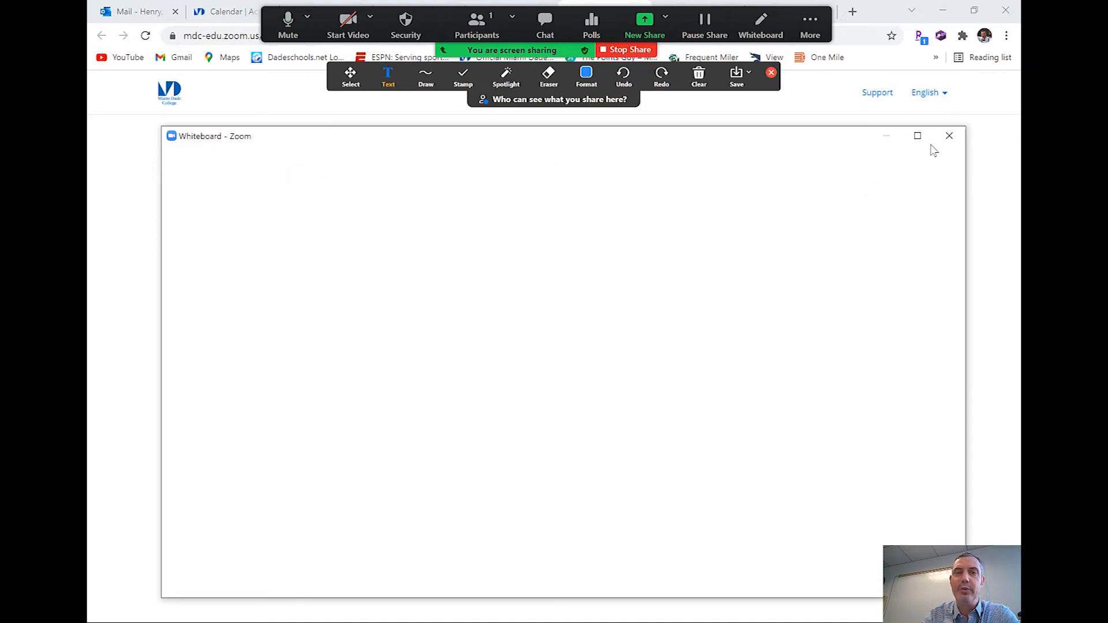
pyautogui.click(625, 50)
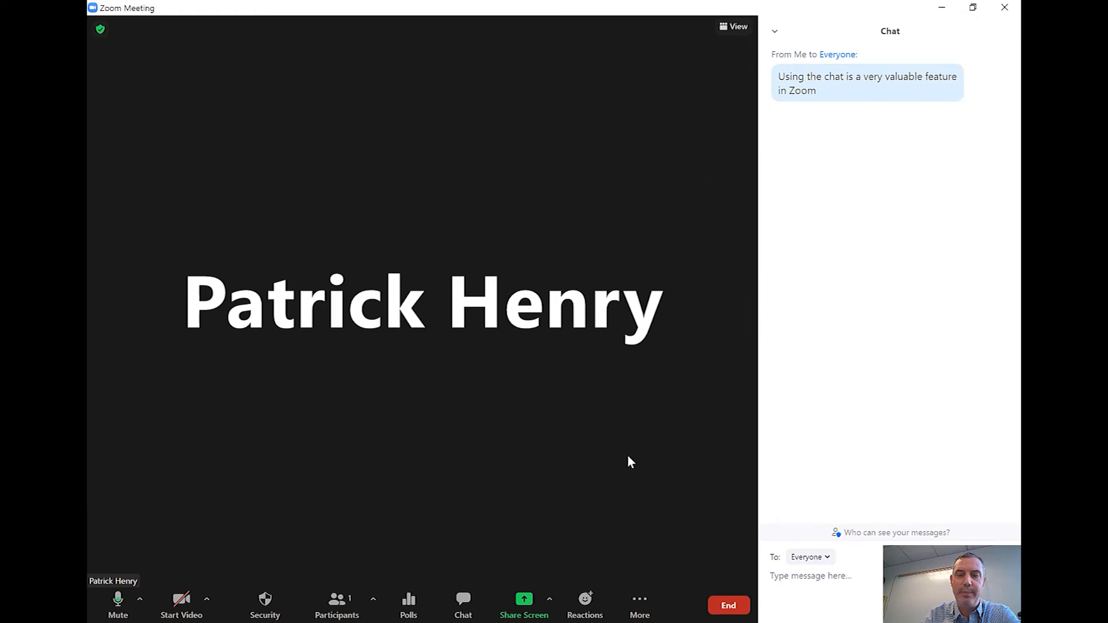
# Try to share an iPhone/iPad screen and decline the plugin installation.
pyautogui.click(524, 603)
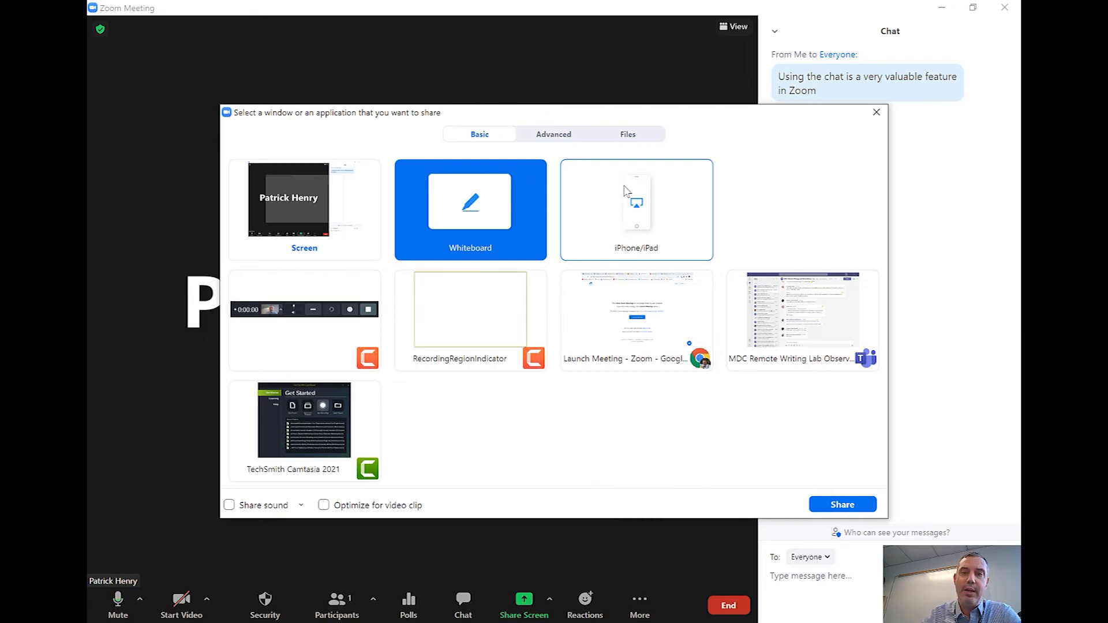
pyautogui.click(588, 173)
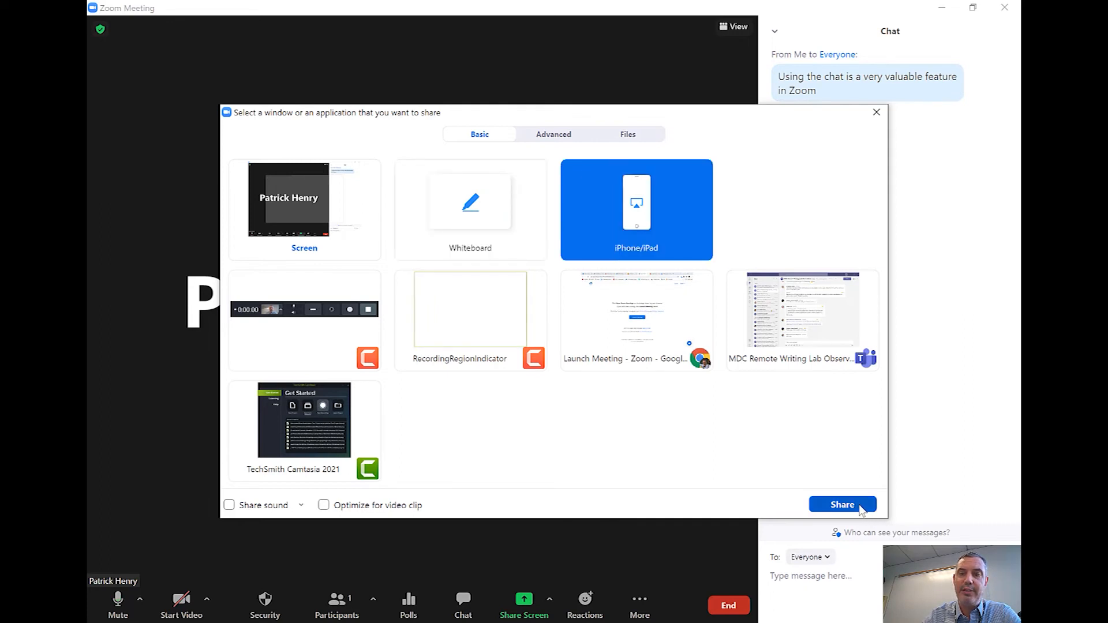
pyautogui.click(861, 509)
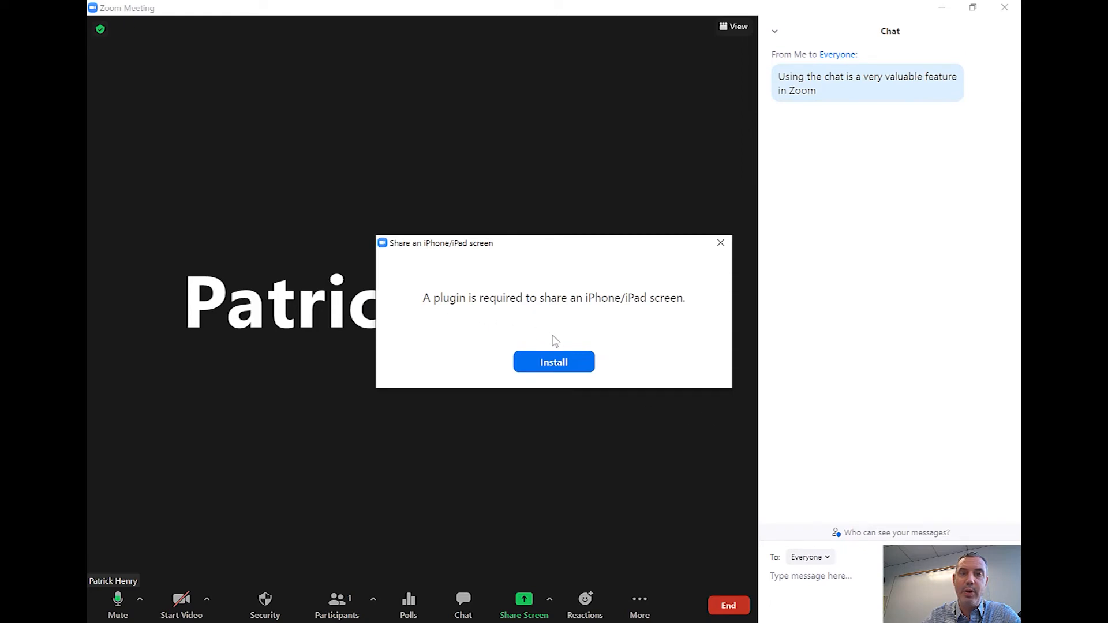
pyautogui.click(720, 243)
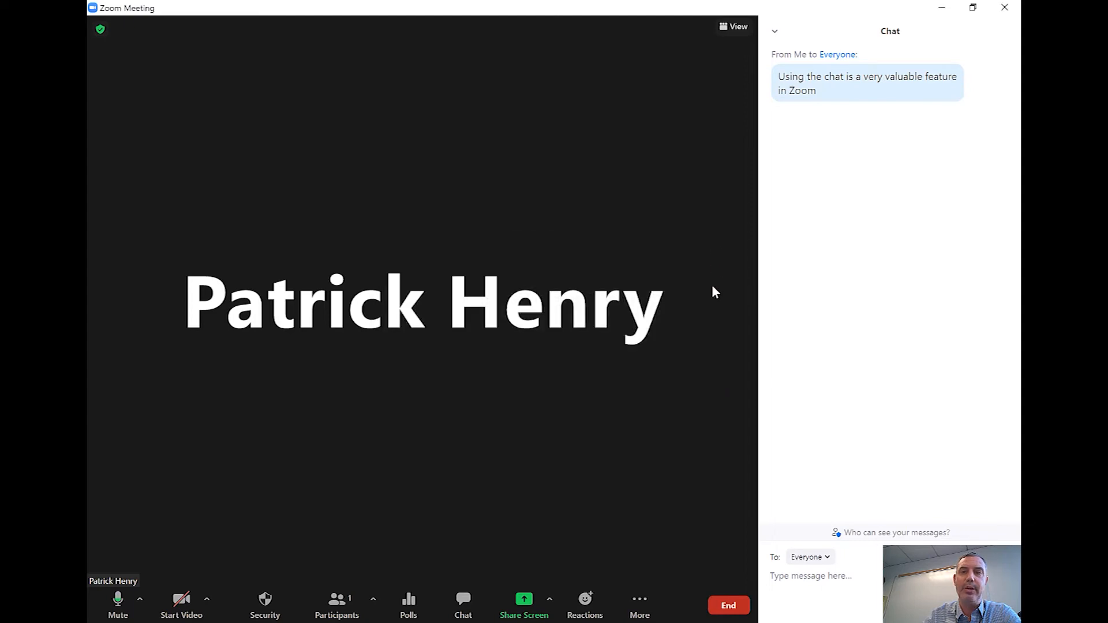
# Look through the advanced and file-based sharing options, and close the selection without sharing anything.
pyautogui.click(525, 609)
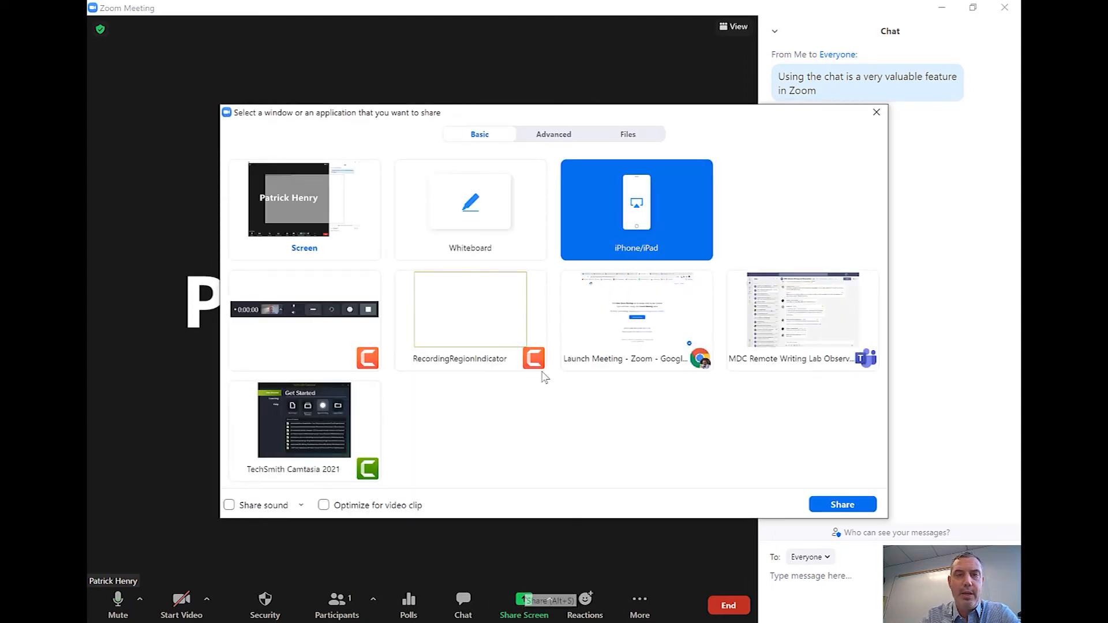
pyautogui.click(566, 134)
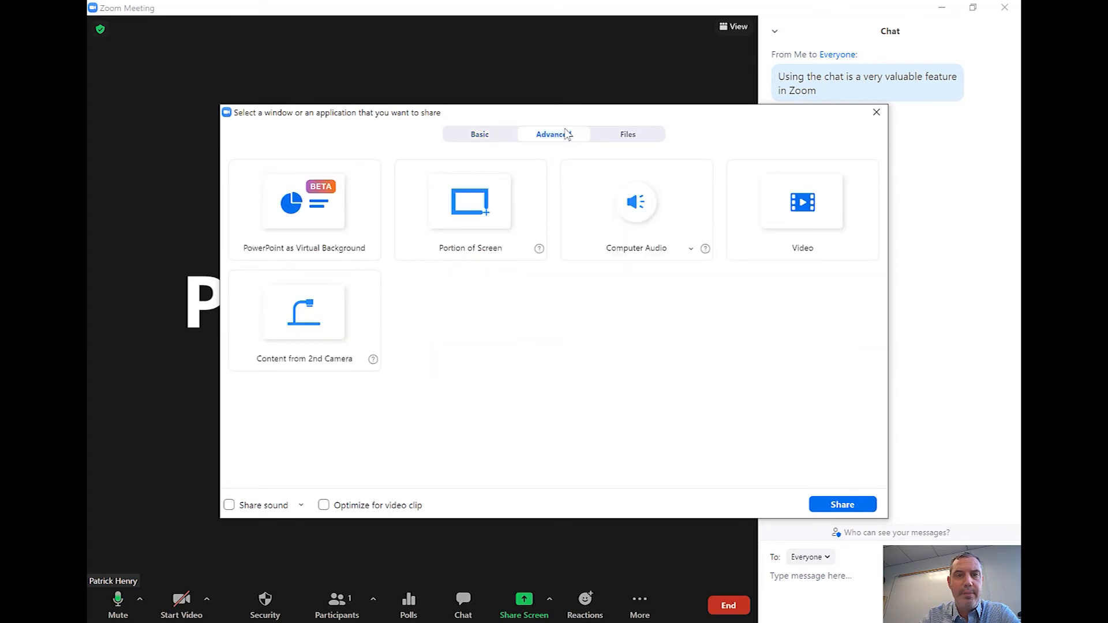
pyautogui.click(289, 249)
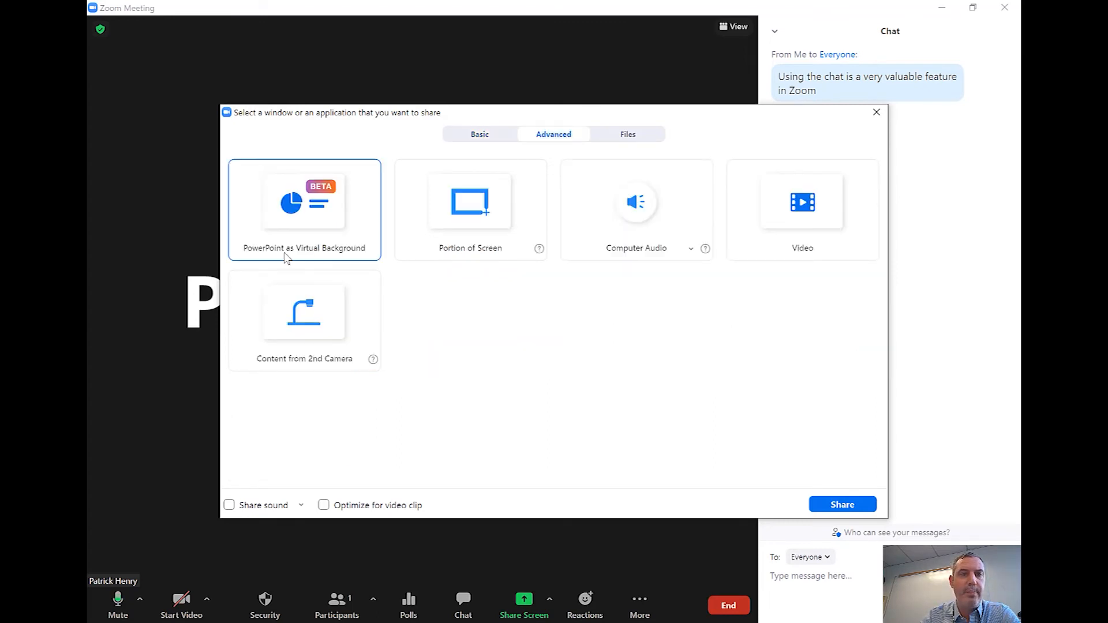
pyautogui.click(349, 332)
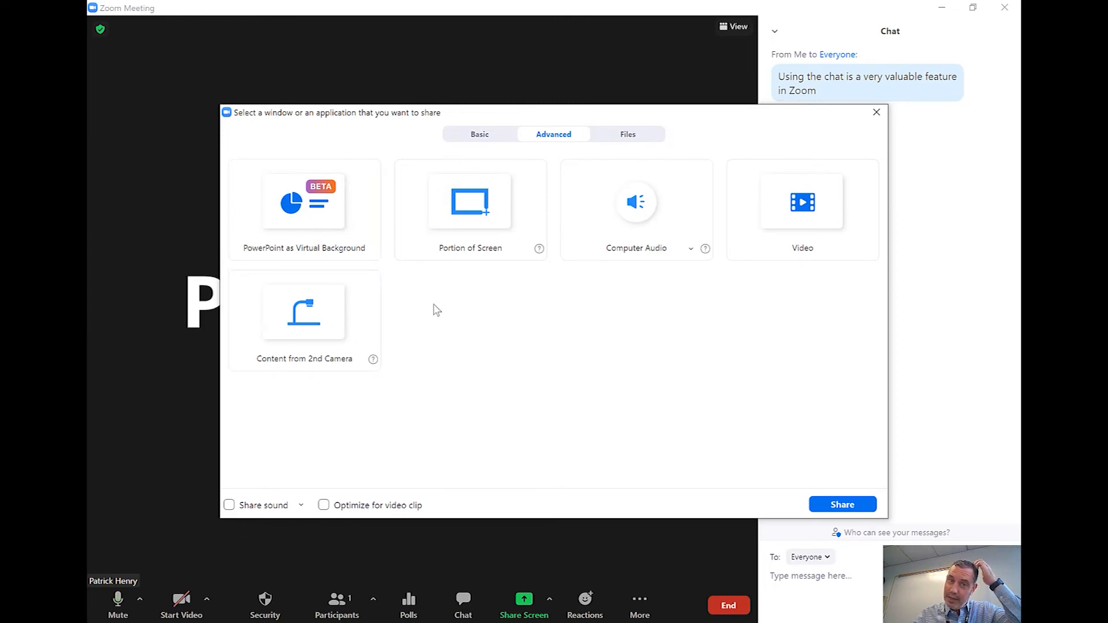
pyautogui.click(624, 137)
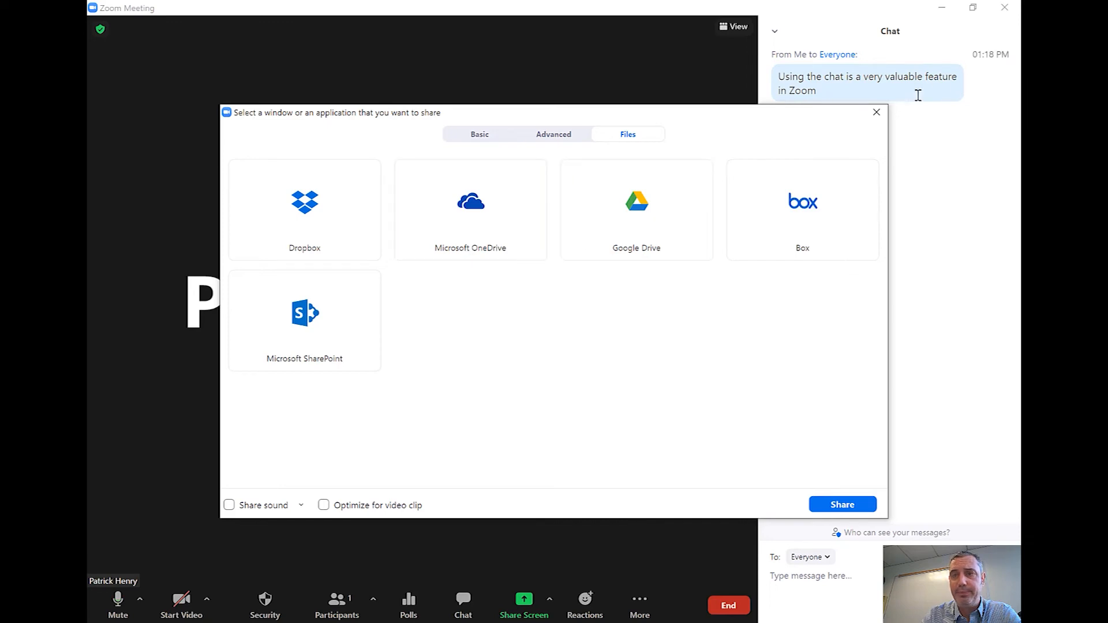
pyautogui.click(877, 113)
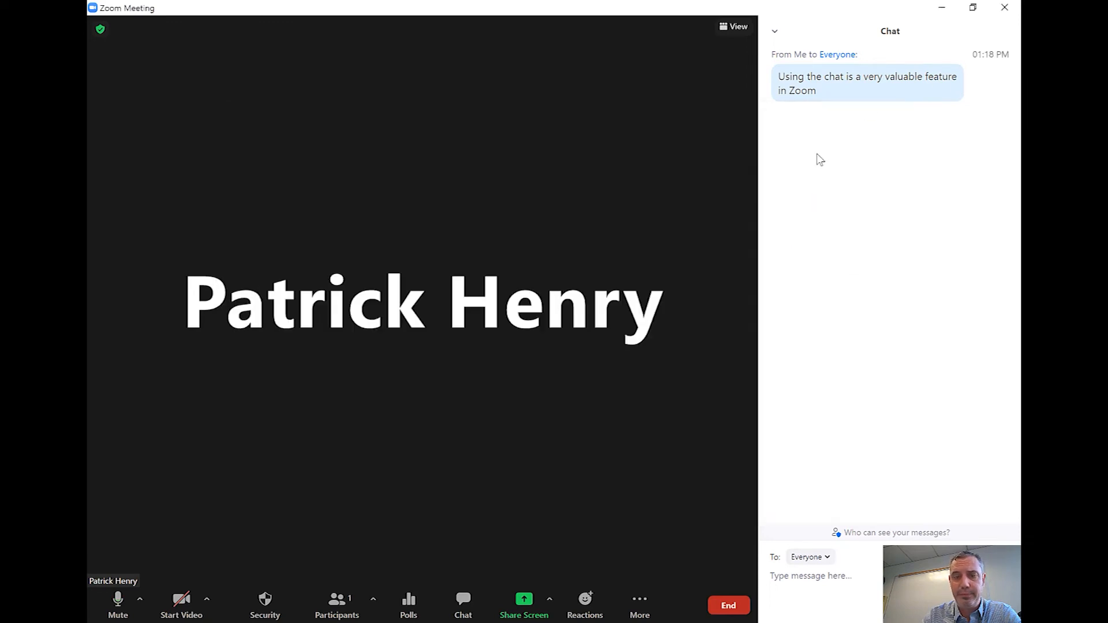
# Raise a hand in the meeting and lower it again.
pyautogui.click(588, 613)
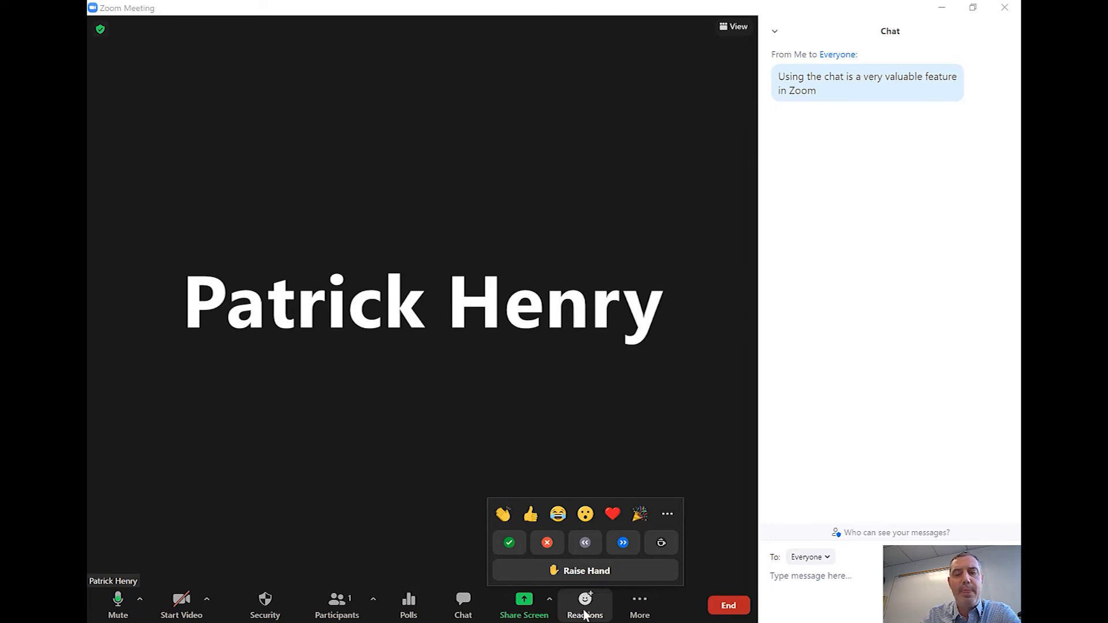
pyautogui.click(591, 578)
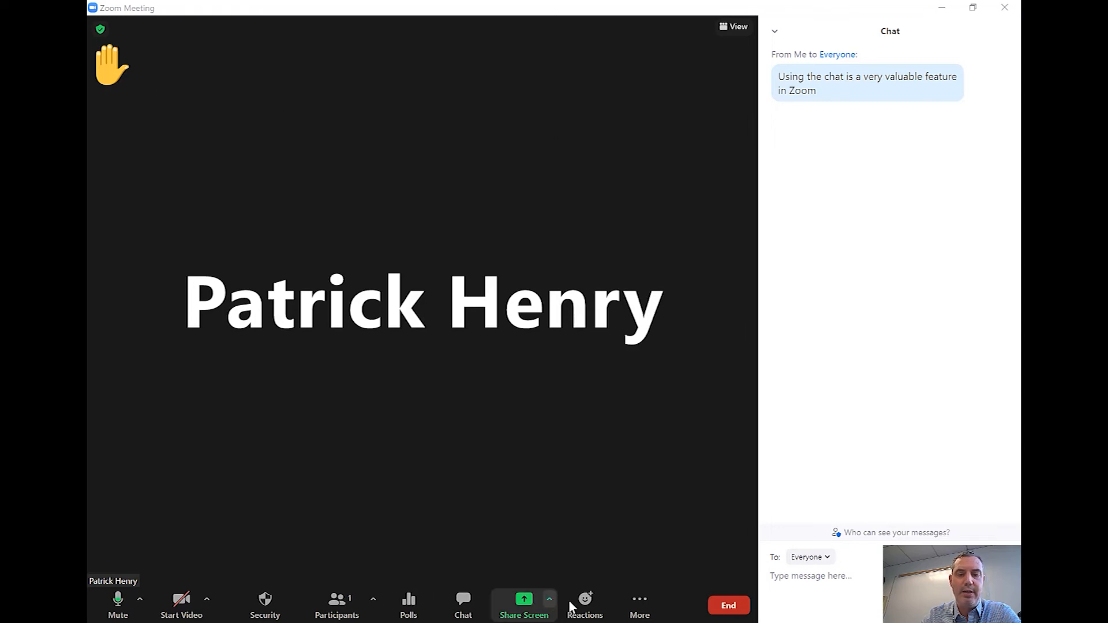
pyautogui.click(596, 606)
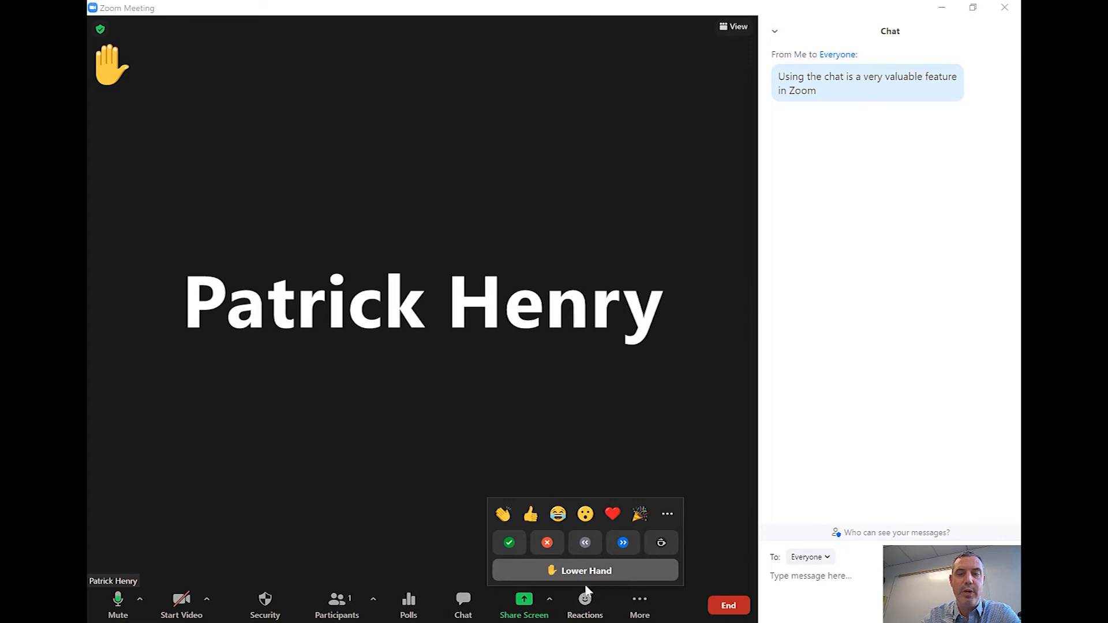
pyautogui.click(583, 573)
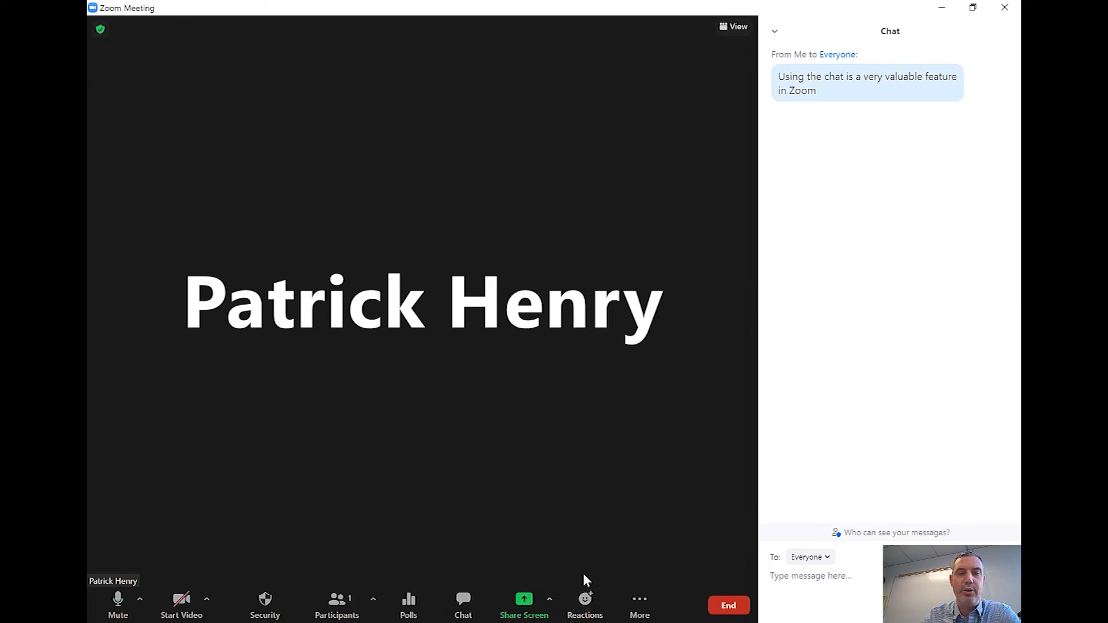
# Show the nonverbal feedback signals Yes, No, Slow down, Speed up and I'm away one after another.
pyautogui.click(597, 611)
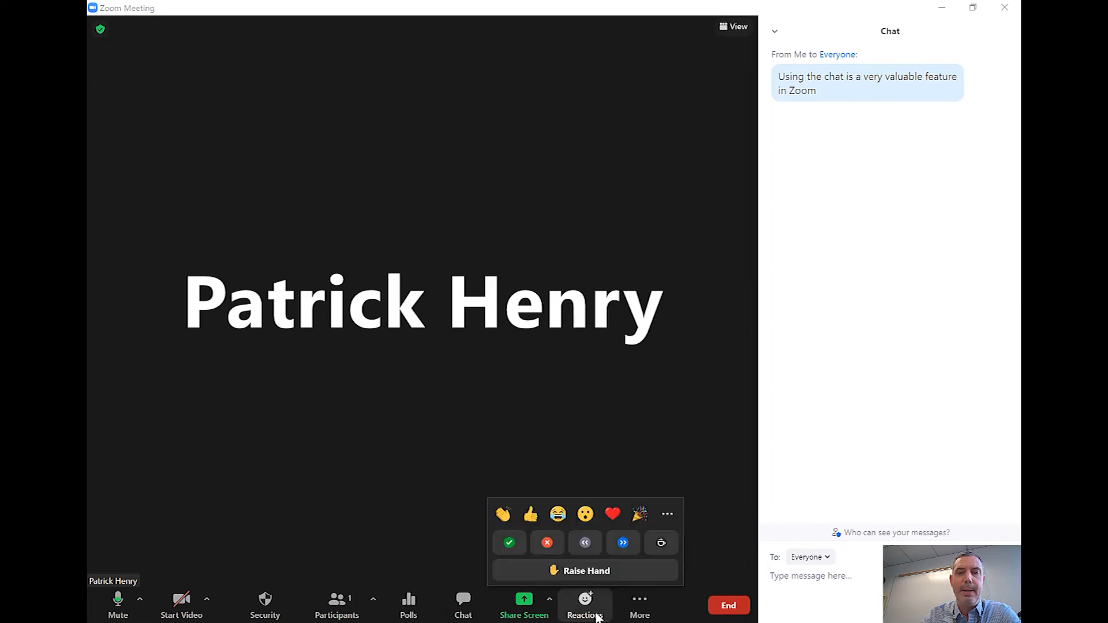
pyautogui.click(509, 544)
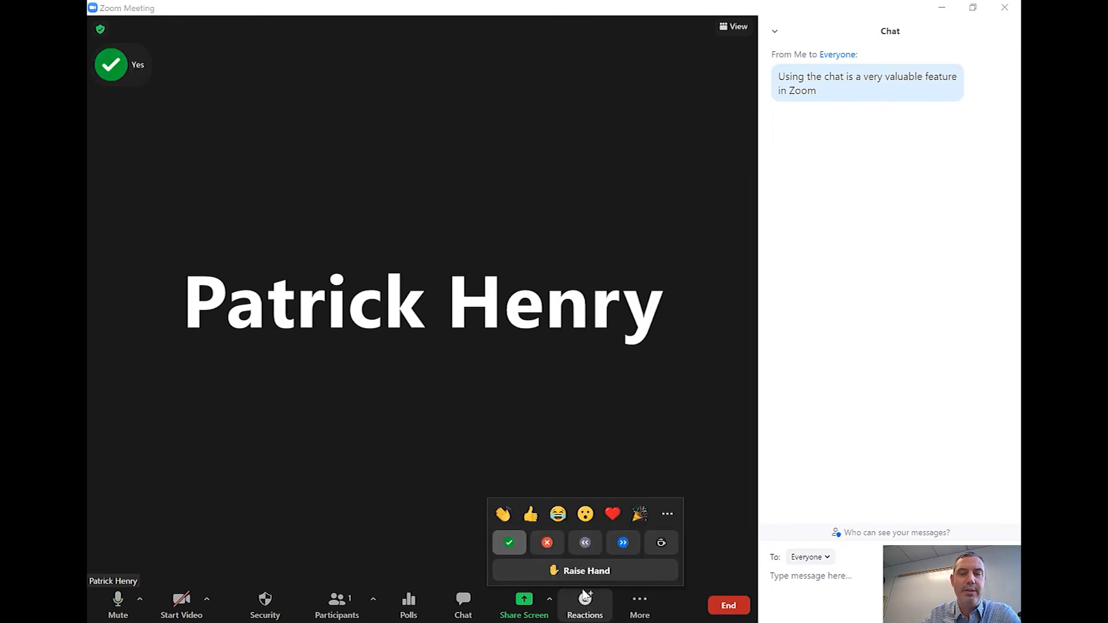
pyautogui.click(549, 545)
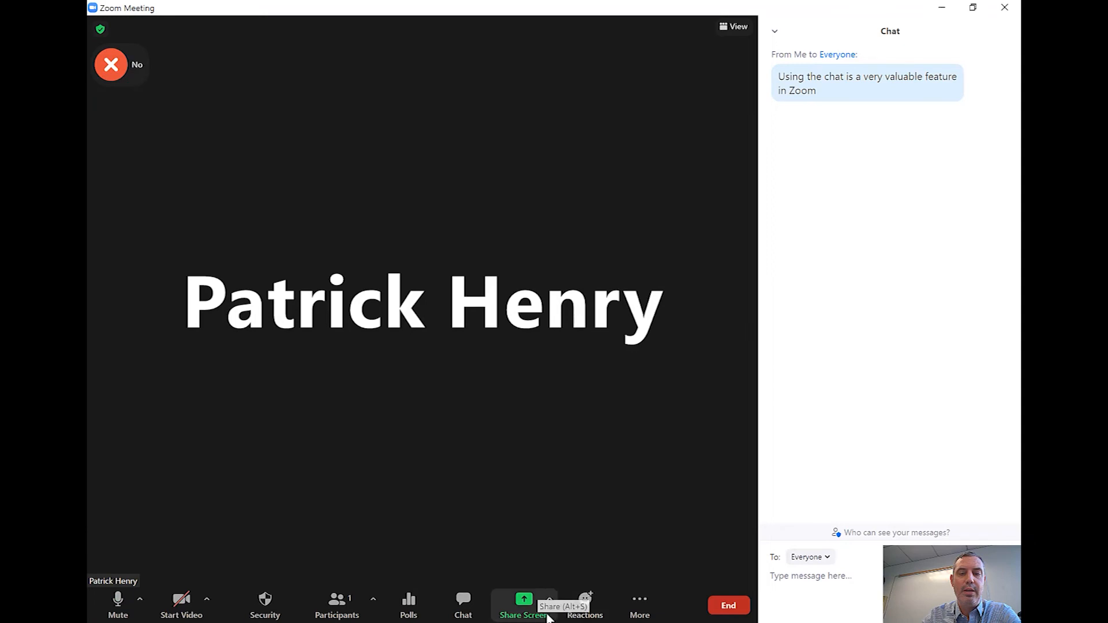
pyautogui.click(585, 611)
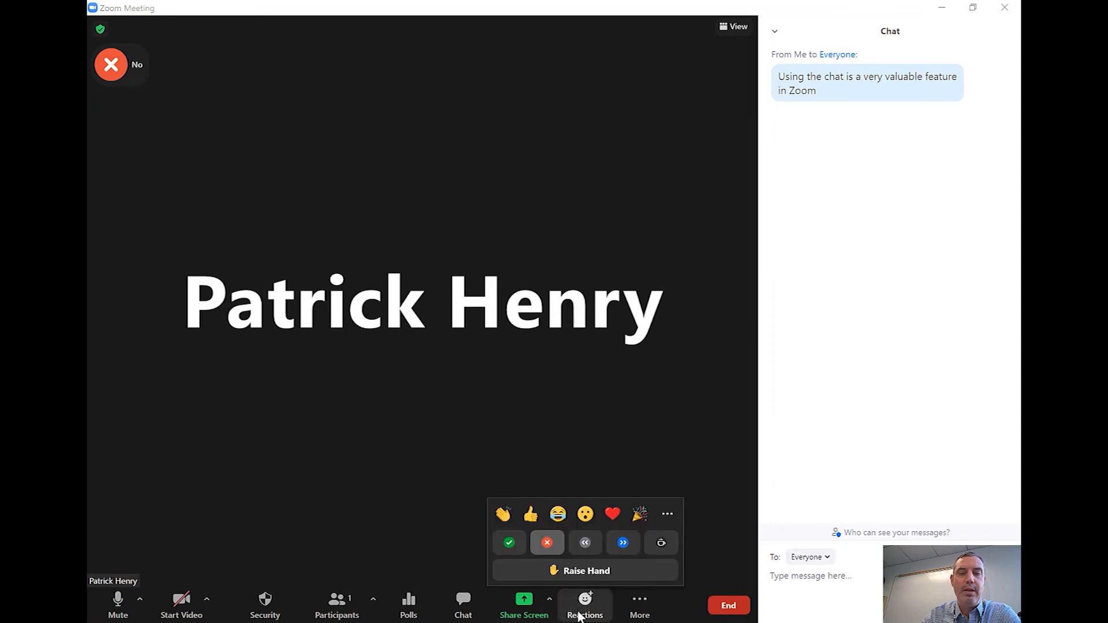
pyautogui.click(587, 546)
pyautogui.click(595, 614)
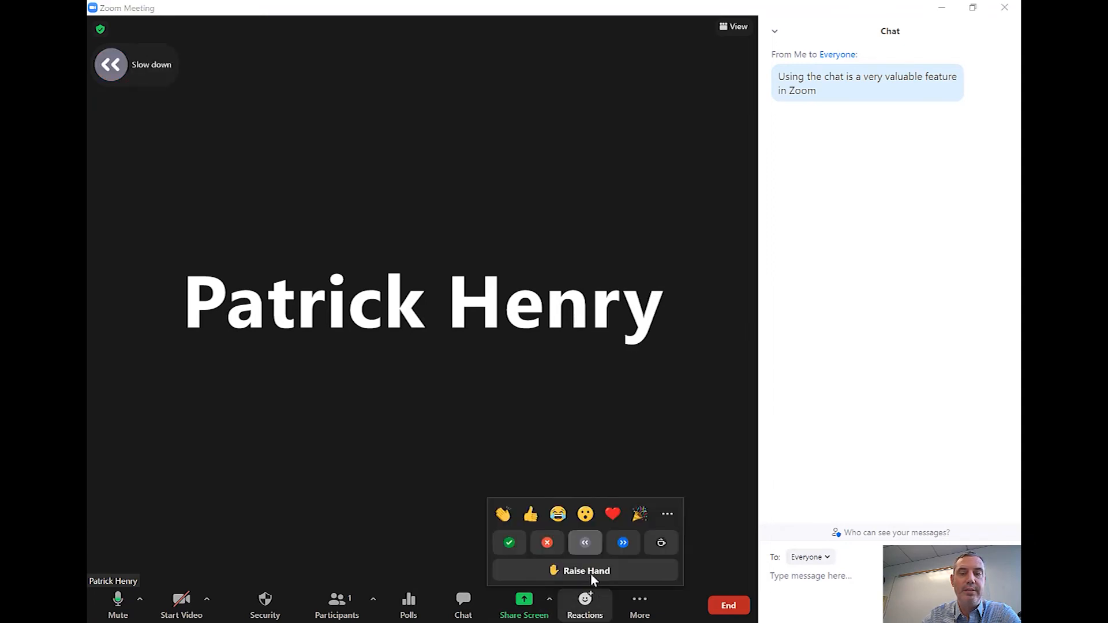
pyautogui.click(623, 539)
pyautogui.click(590, 604)
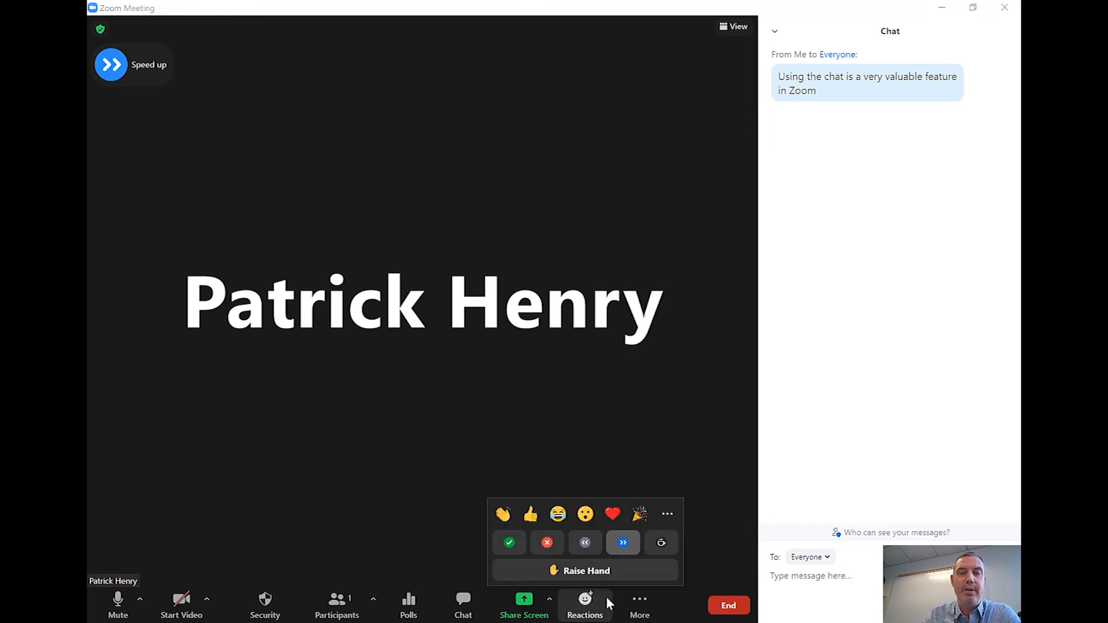
pyautogui.click(668, 546)
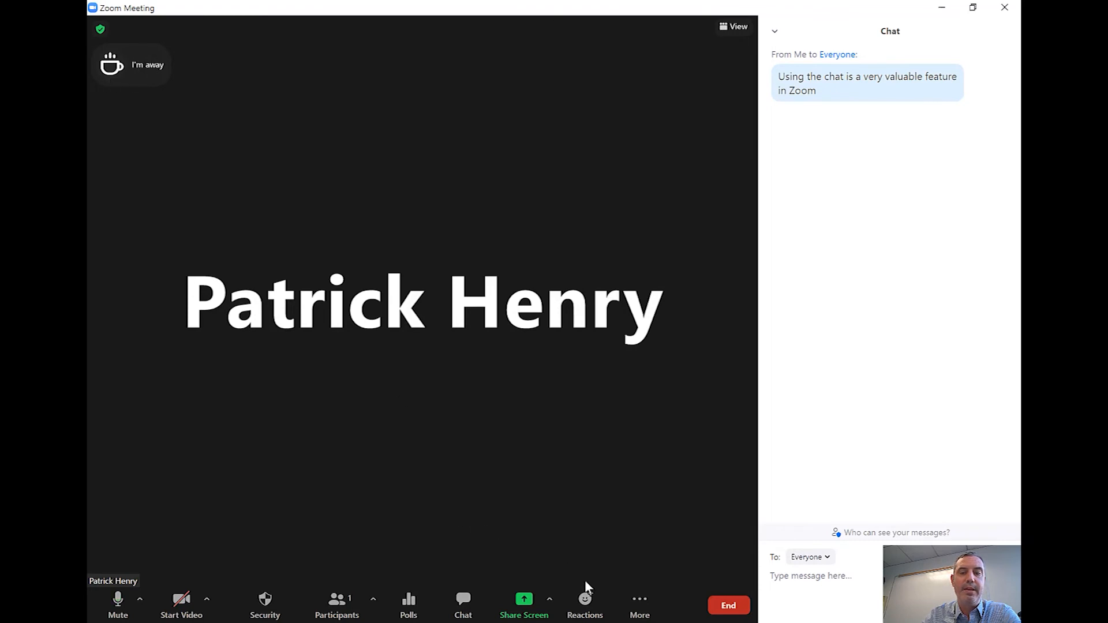
# Send the clapping, thumbs-up and tears-of-joy reactions, and remove the "I'm away" status.
pyautogui.click(580, 616)
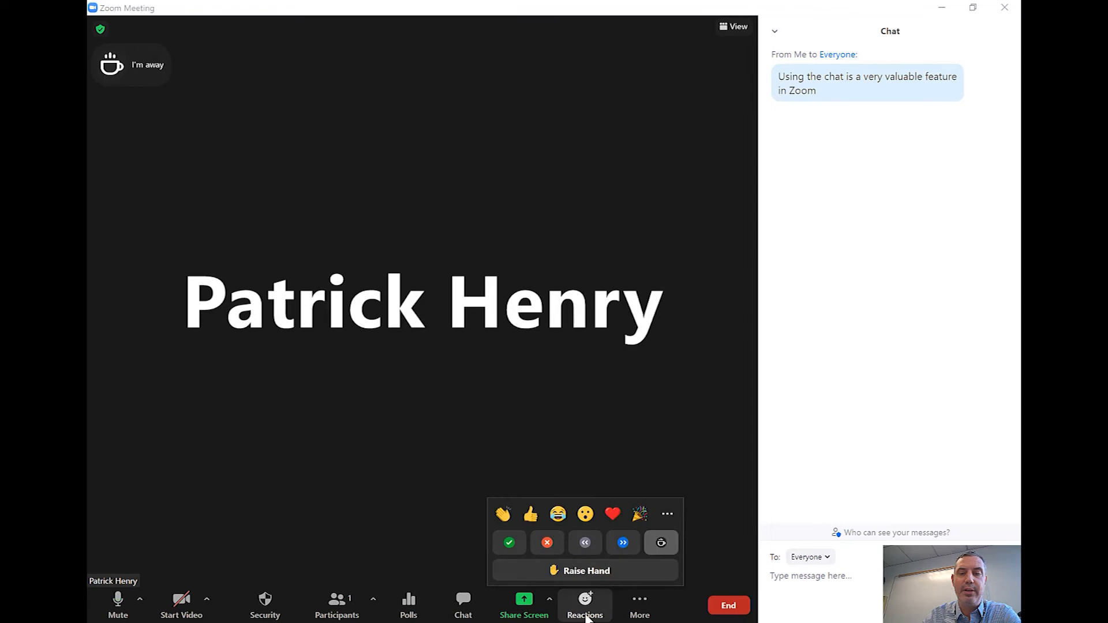
pyautogui.click(505, 514)
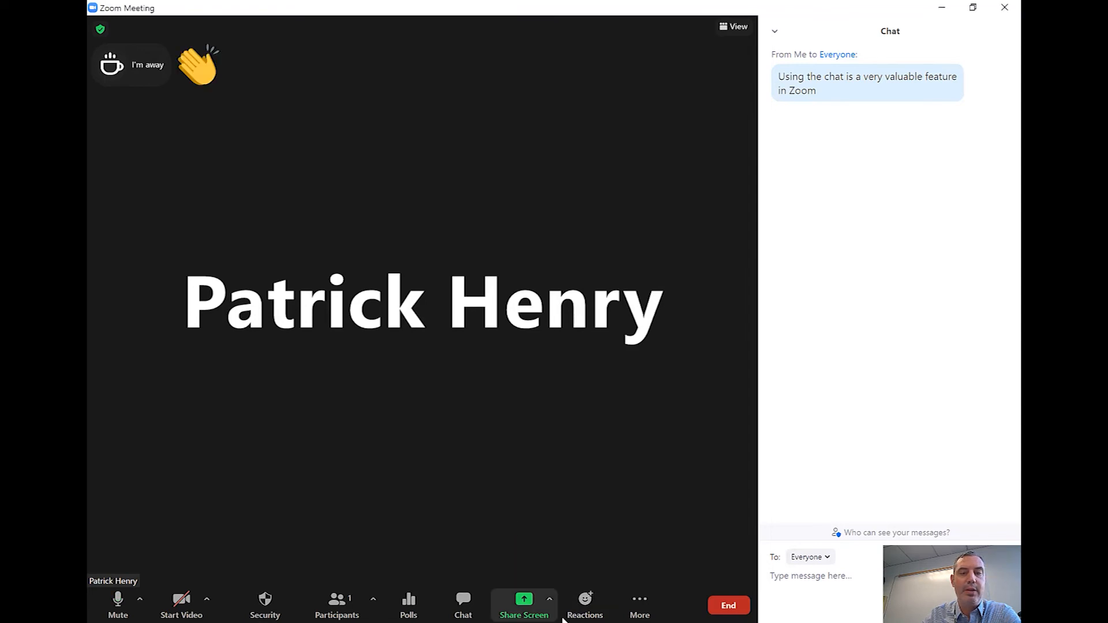
pyautogui.click(584, 609)
pyautogui.click(536, 519)
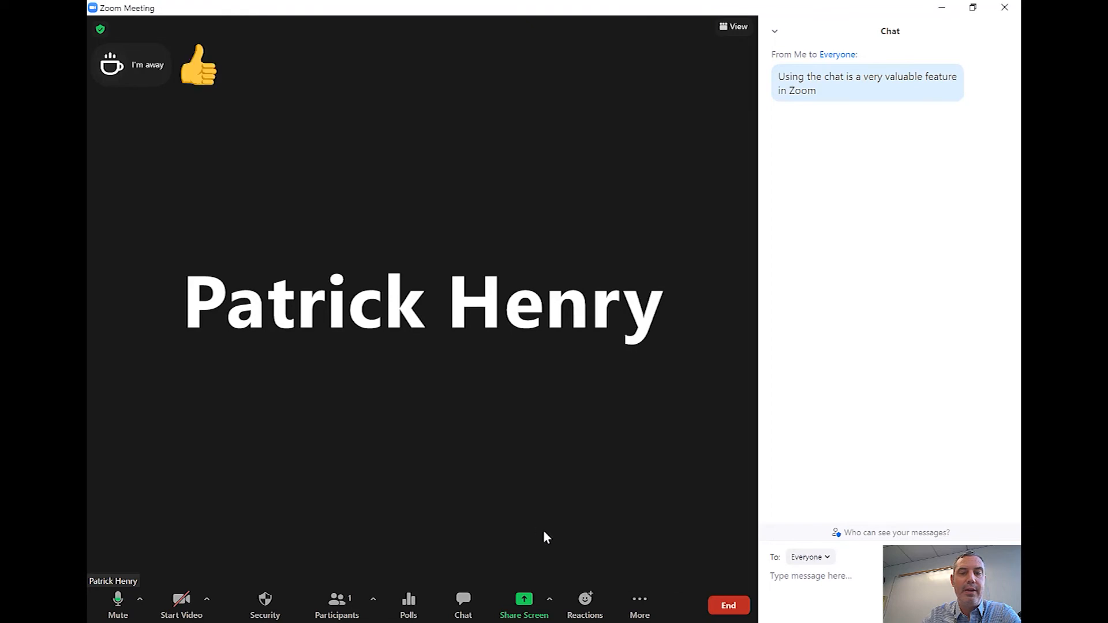
pyautogui.click(585, 601)
pyautogui.click(560, 517)
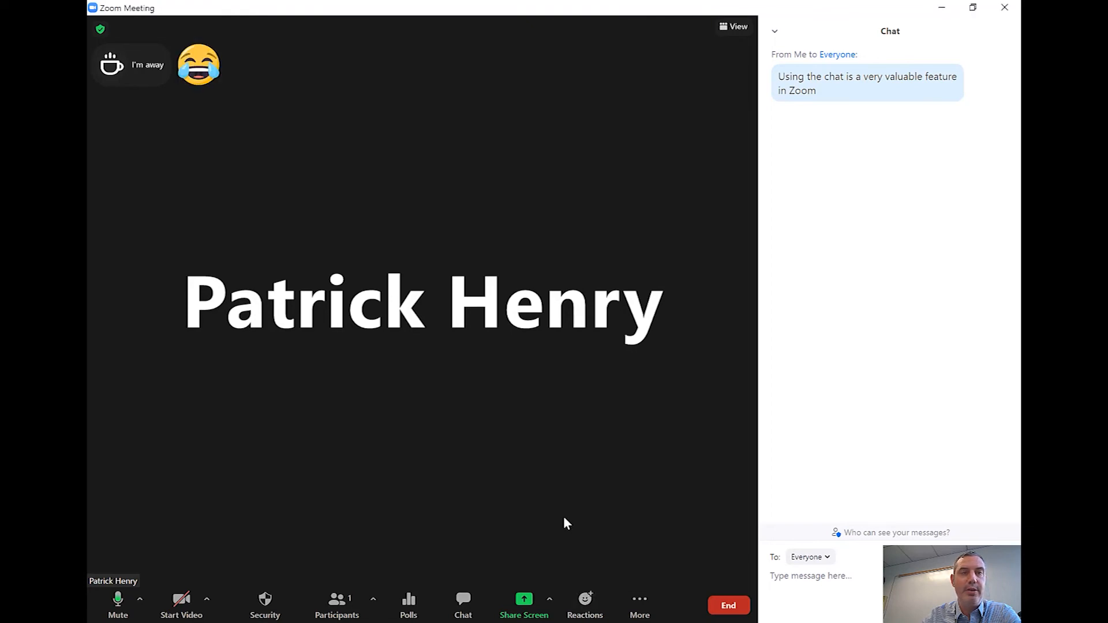
pyautogui.click(585, 602)
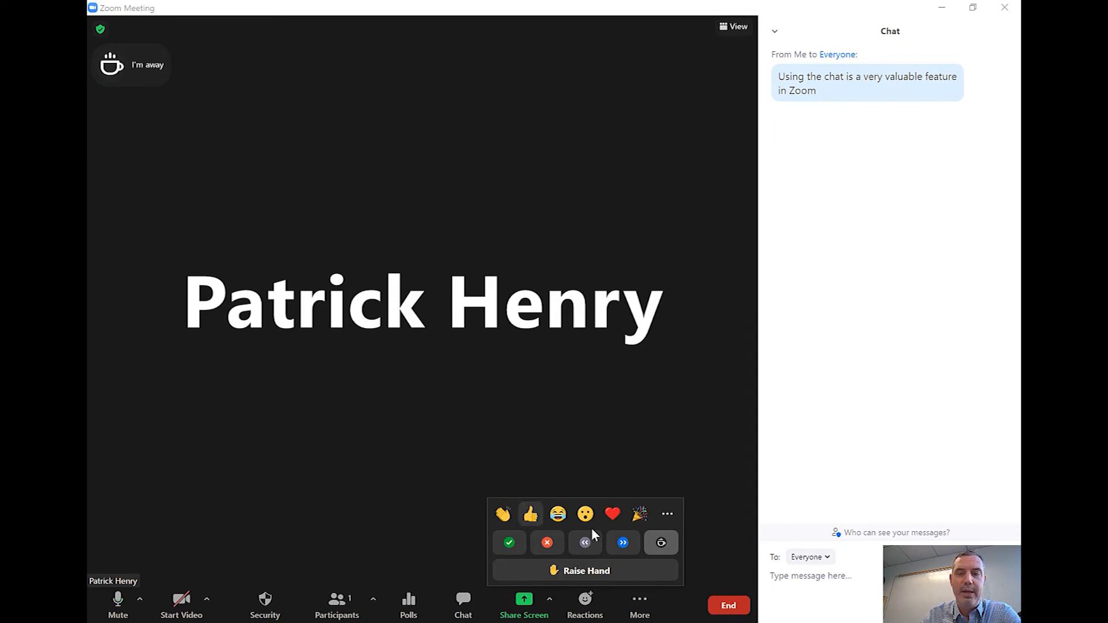
pyautogui.click(662, 542)
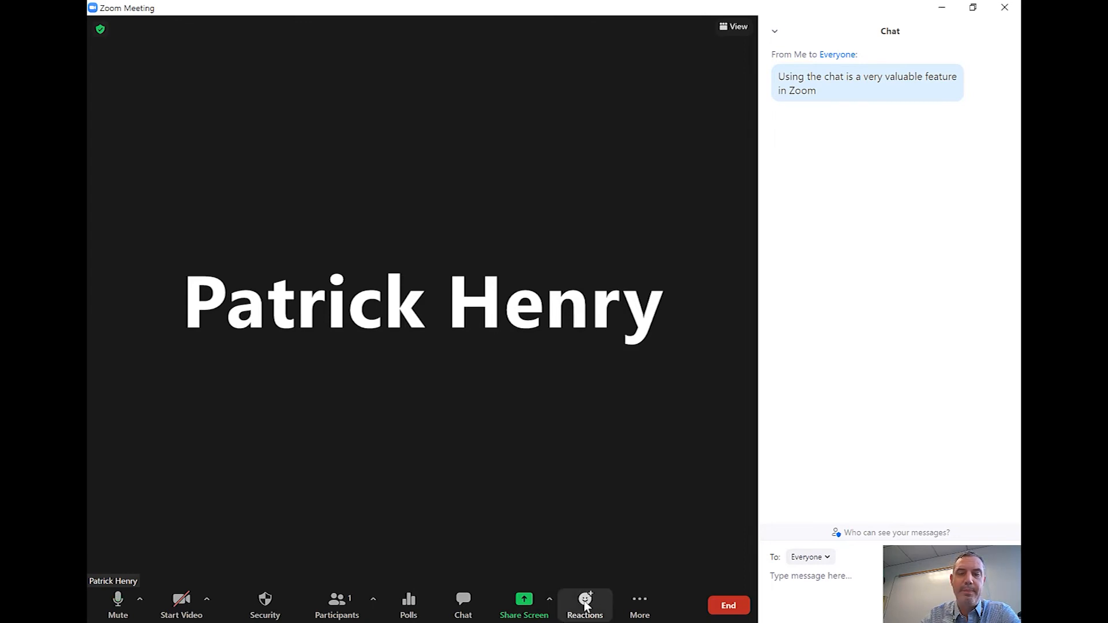
# Start recording the meeting to the cloud, and stop the recording.
pyautogui.click(633, 611)
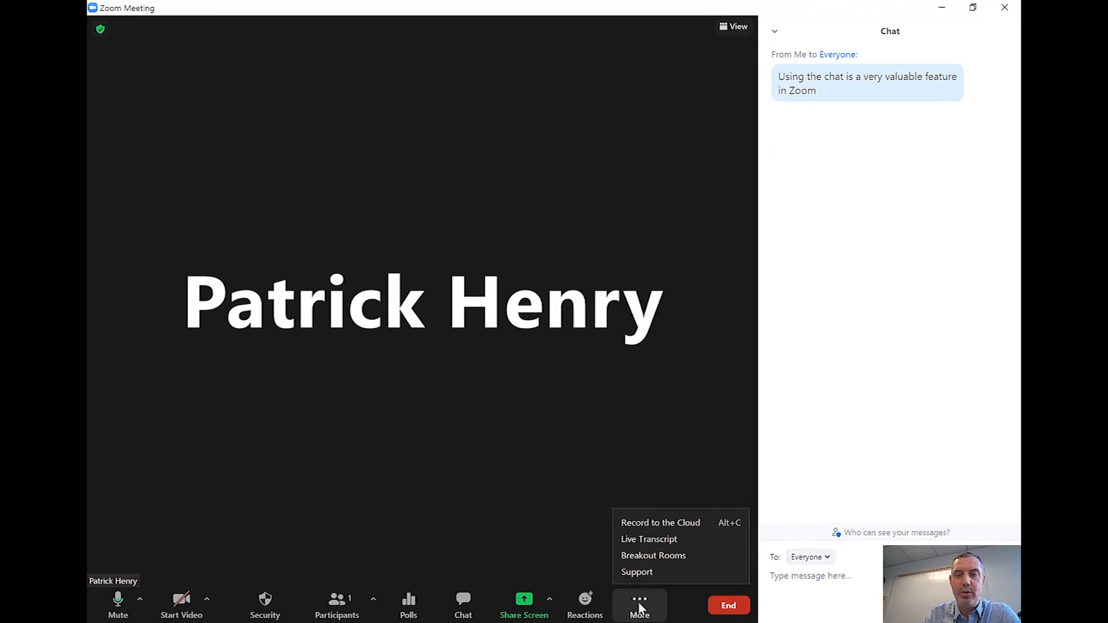
pyautogui.click(656, 527)
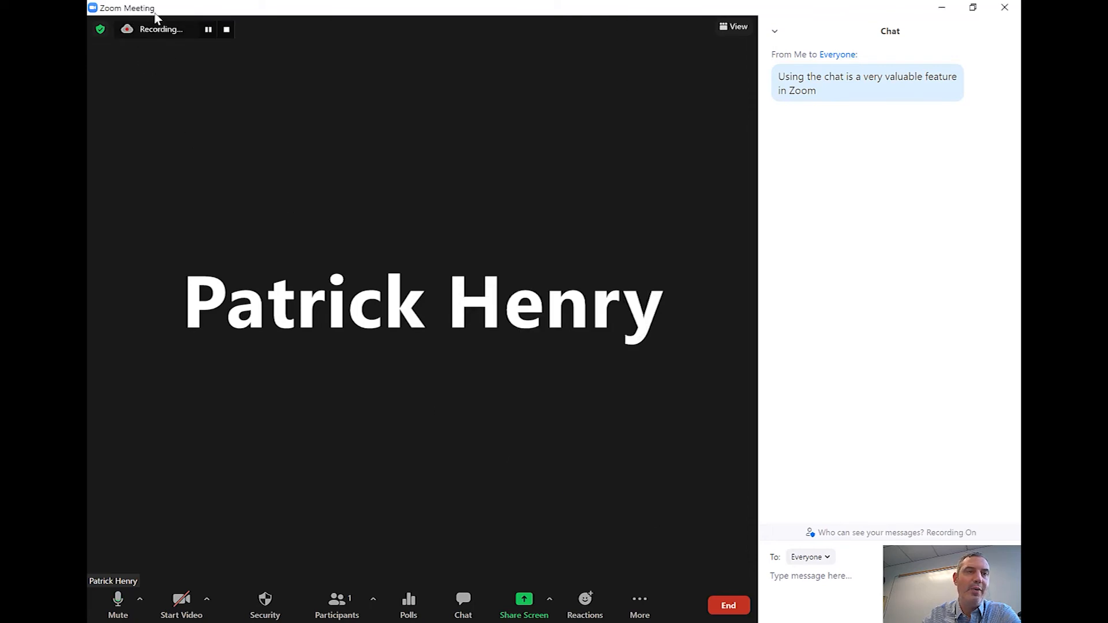
pyautogui.click(225, 31)
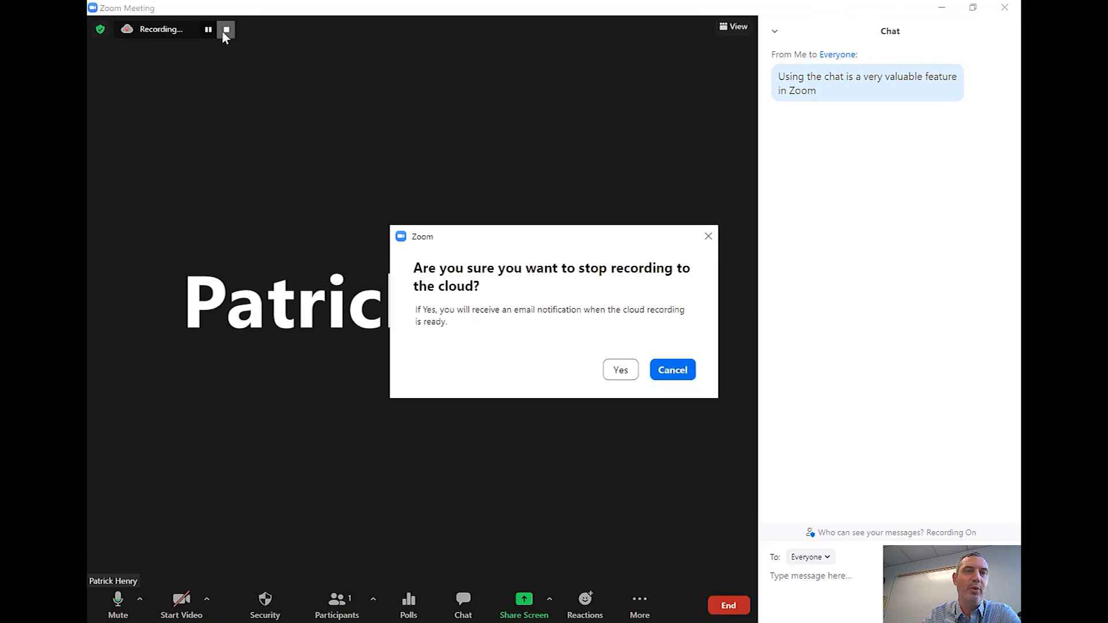
pyautogui.click(631, 372)
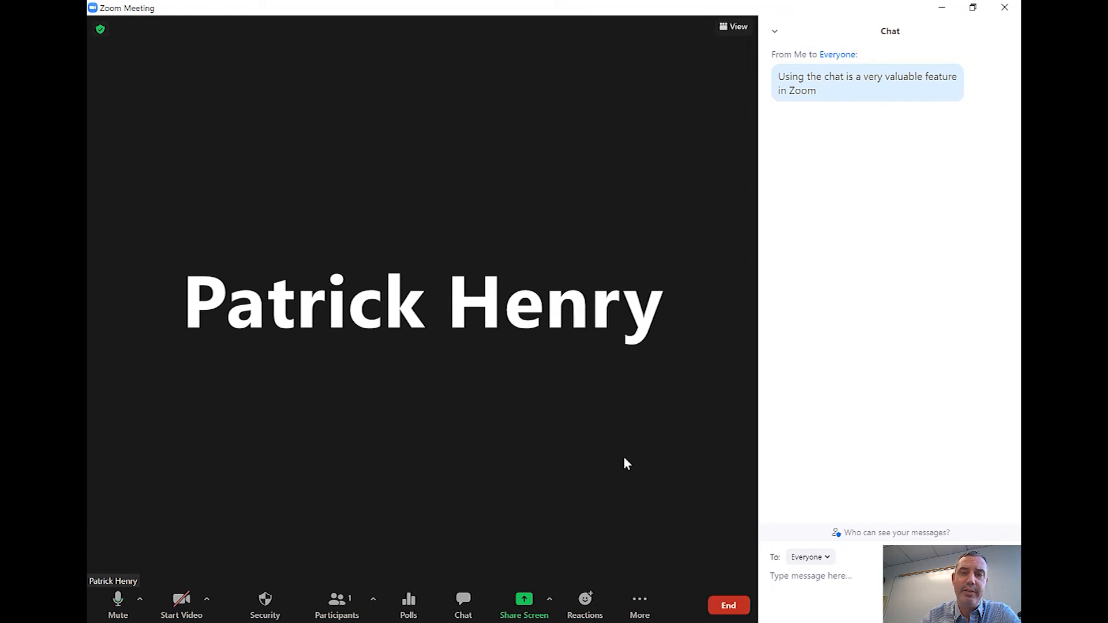
# Enable auto-transcription for the meeting's live transcript and close its settings.
pyautogui.click(634, 605)
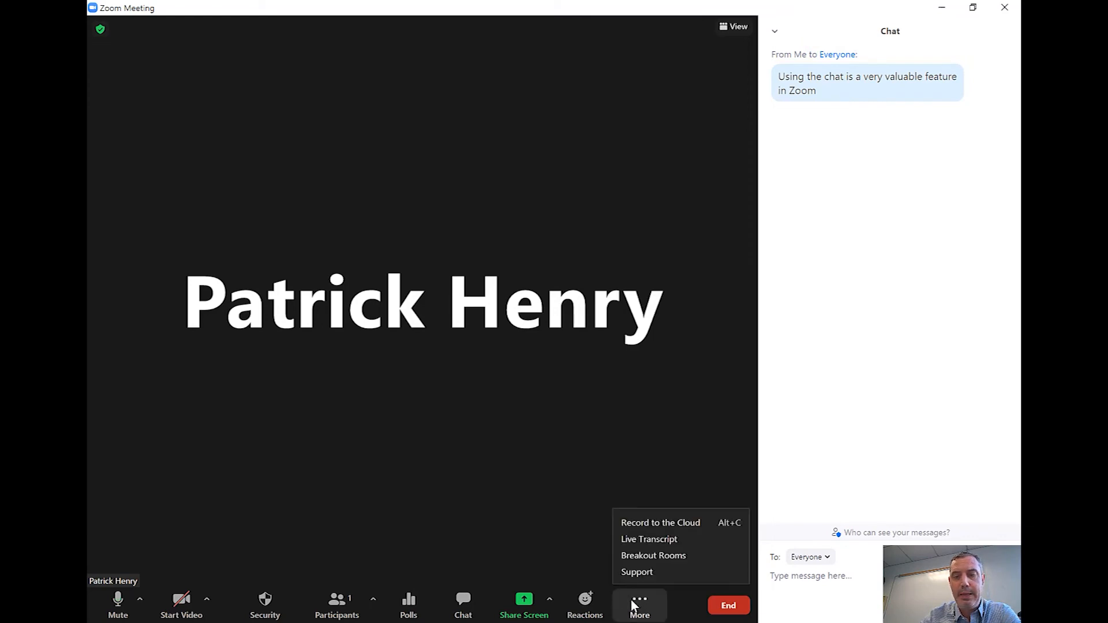
pyautogui.click(646, 543)
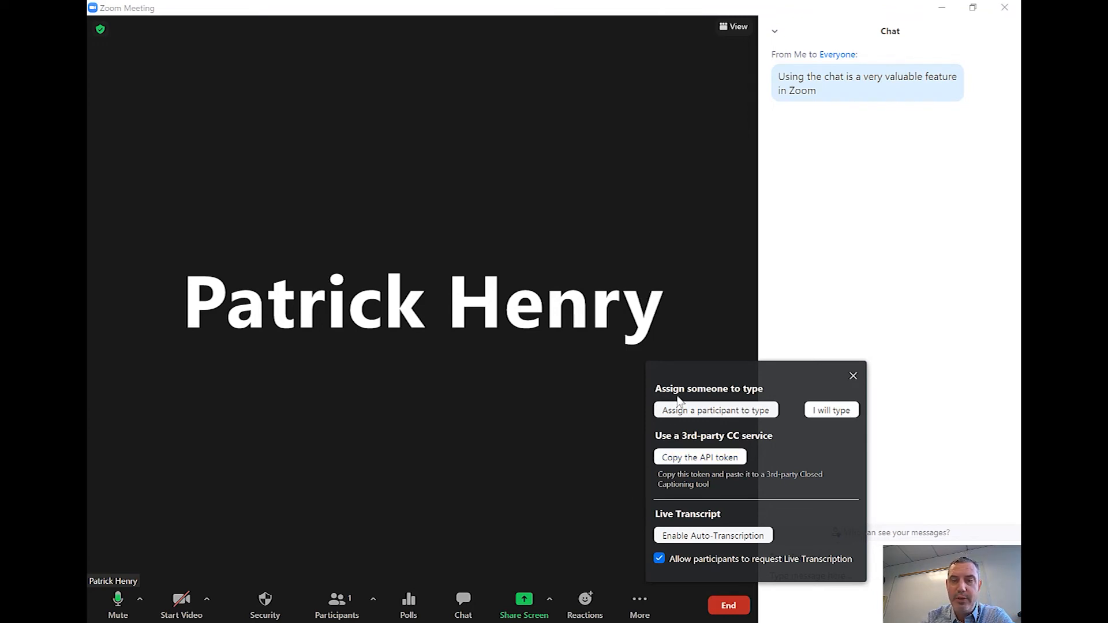
pyautogui.click(702, 536)
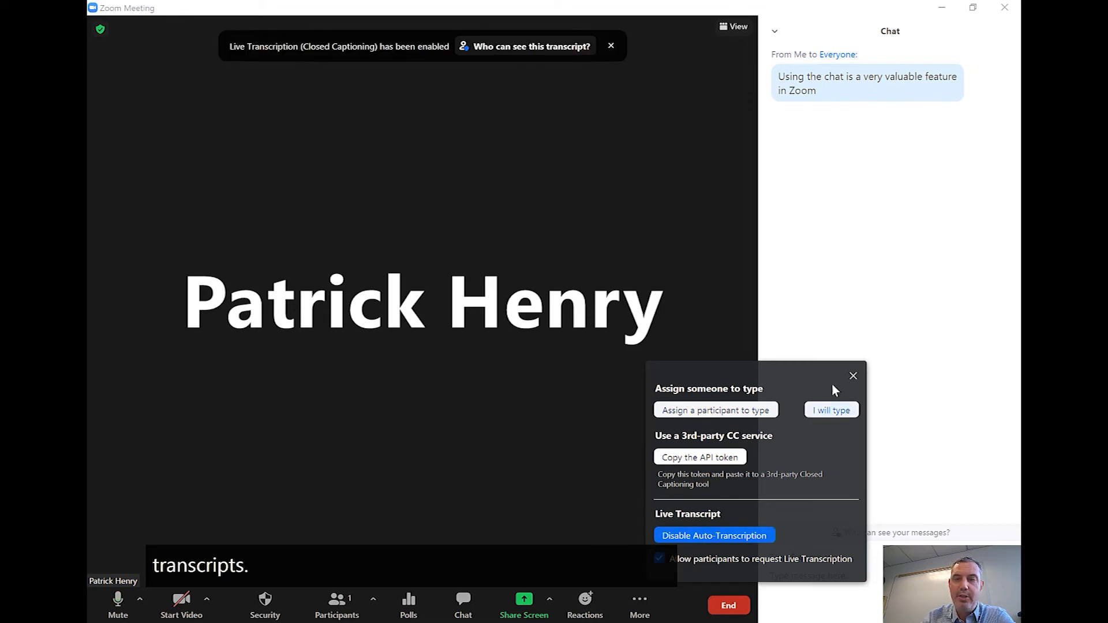
pyautogui.click(853, 376)
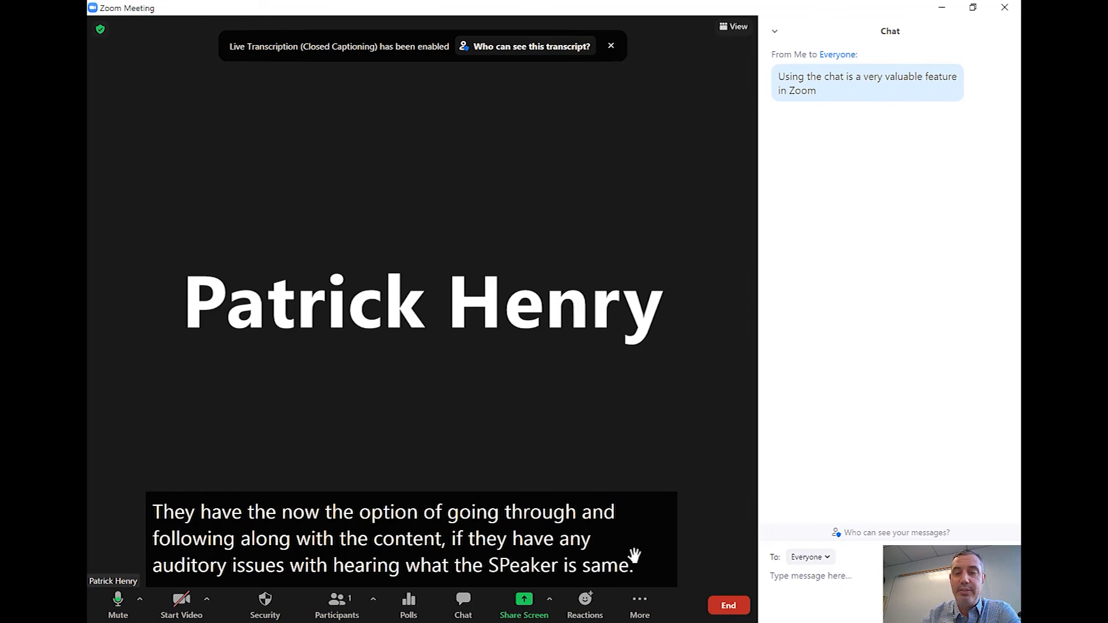
# Disable the live transcript's auto-transcription and close its settings.
pyautogui.click(641, 606)
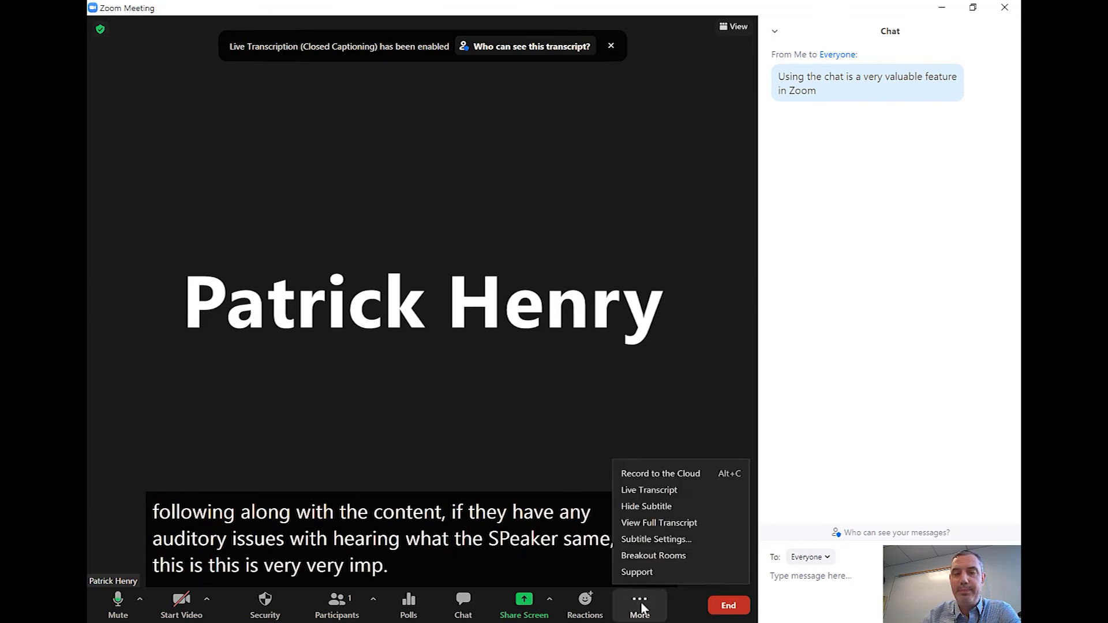
pyautogui.click(664, 543)
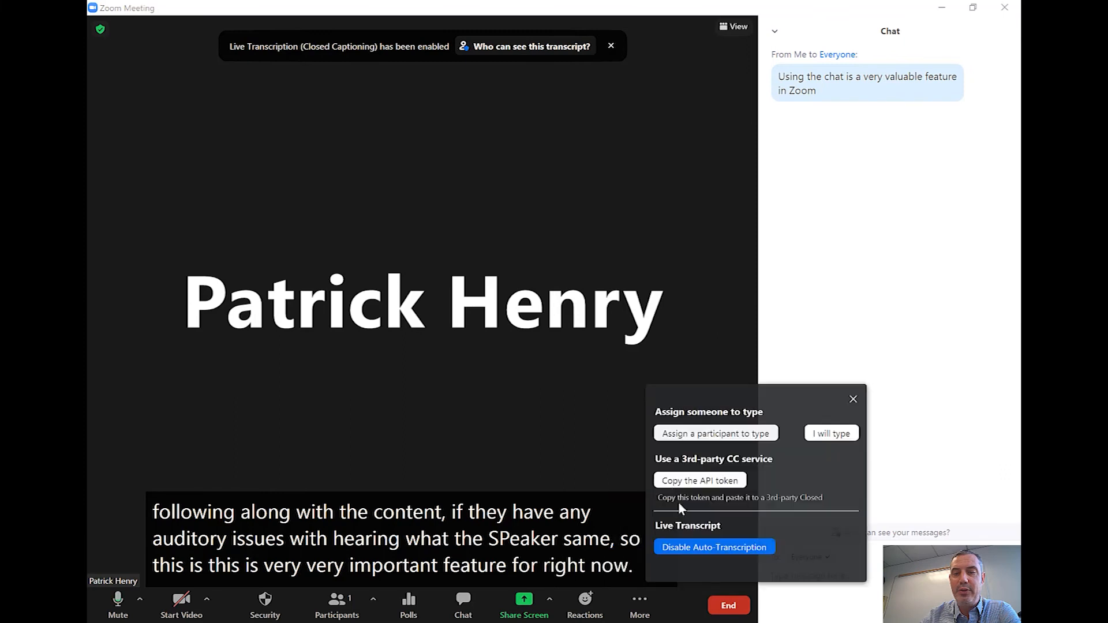
pyautogui.click(689, 547)
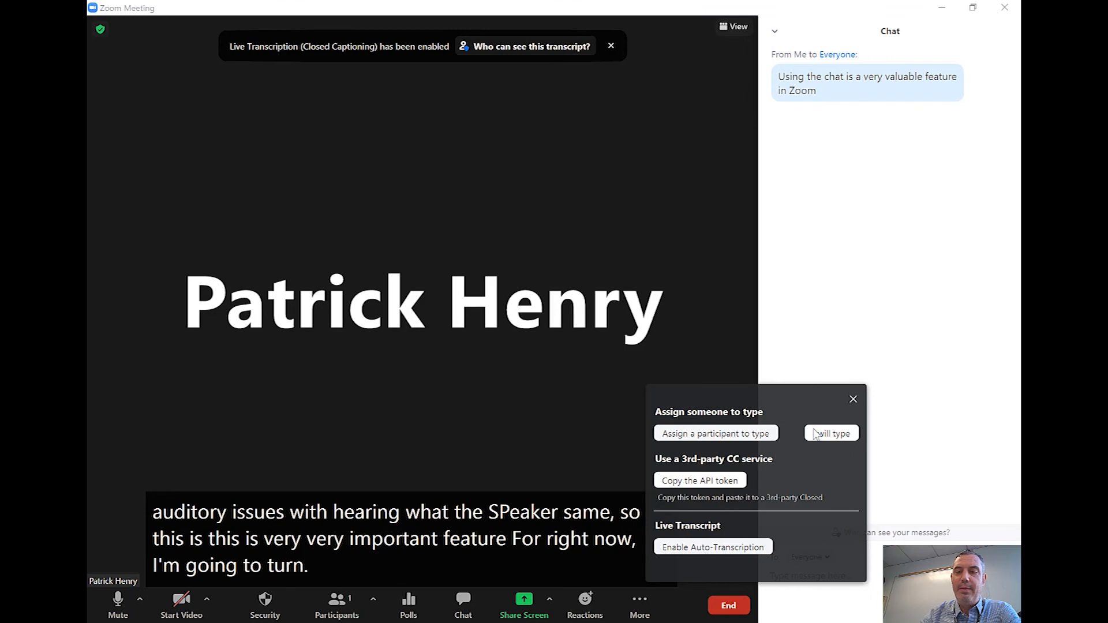
pyautogui.click(855, 399)
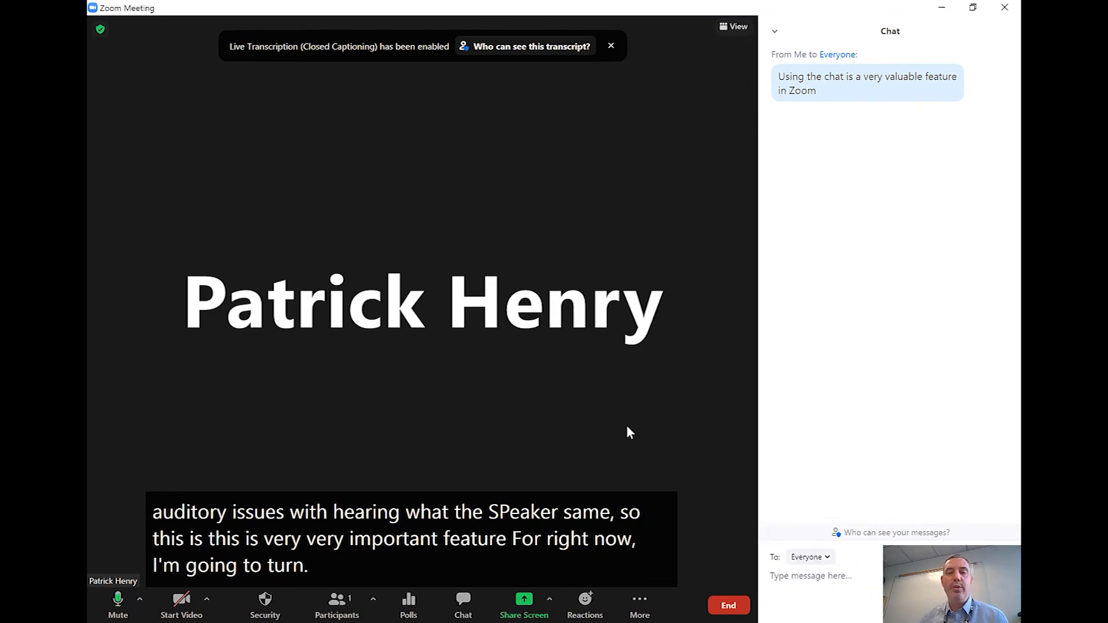
# Create 4 breakout rooms with the option that lets participants choose their room.
pyautogui.click(640, 604)
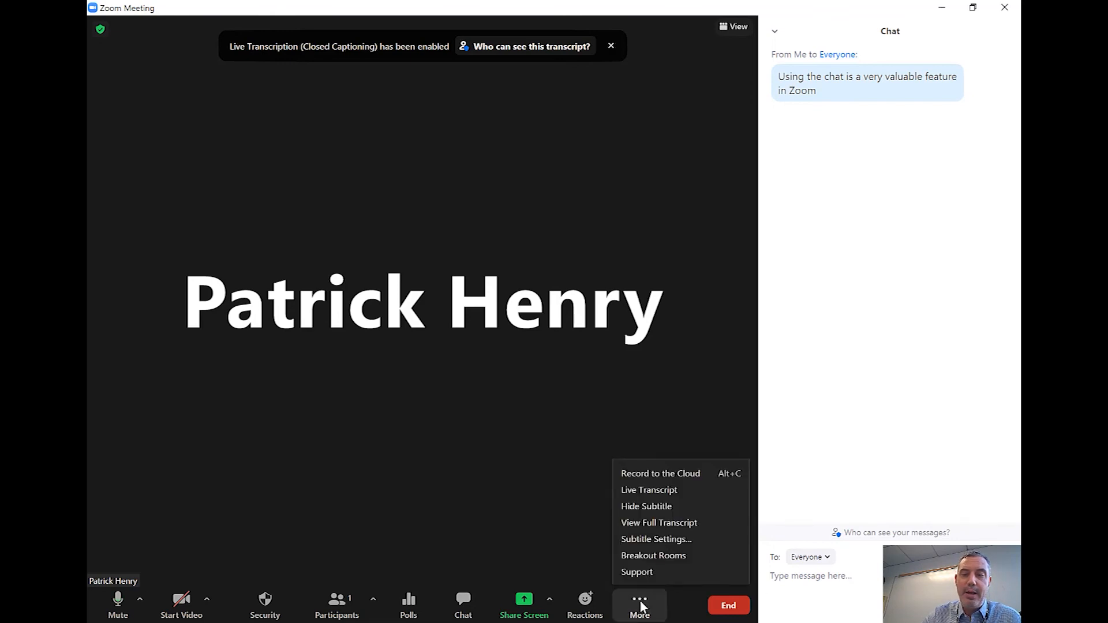
pyautogui.click(658, 556)
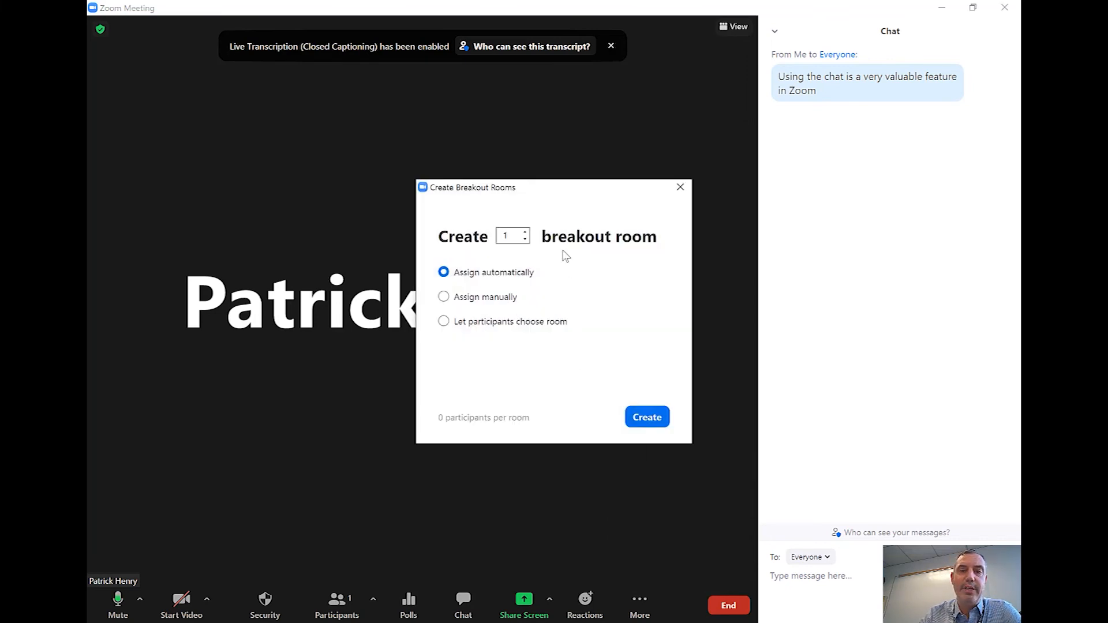
pyautogui.click(525, 231)
pyautogui.click(525, 231)
pyautogui.click(525, 231)
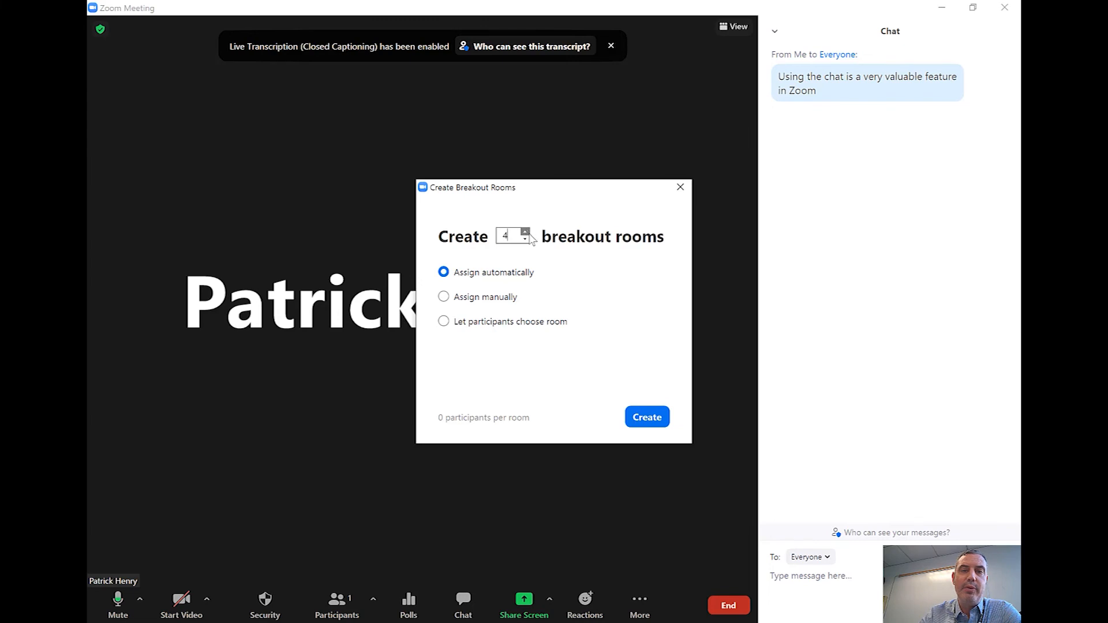
pyautogui.click(443, 298)
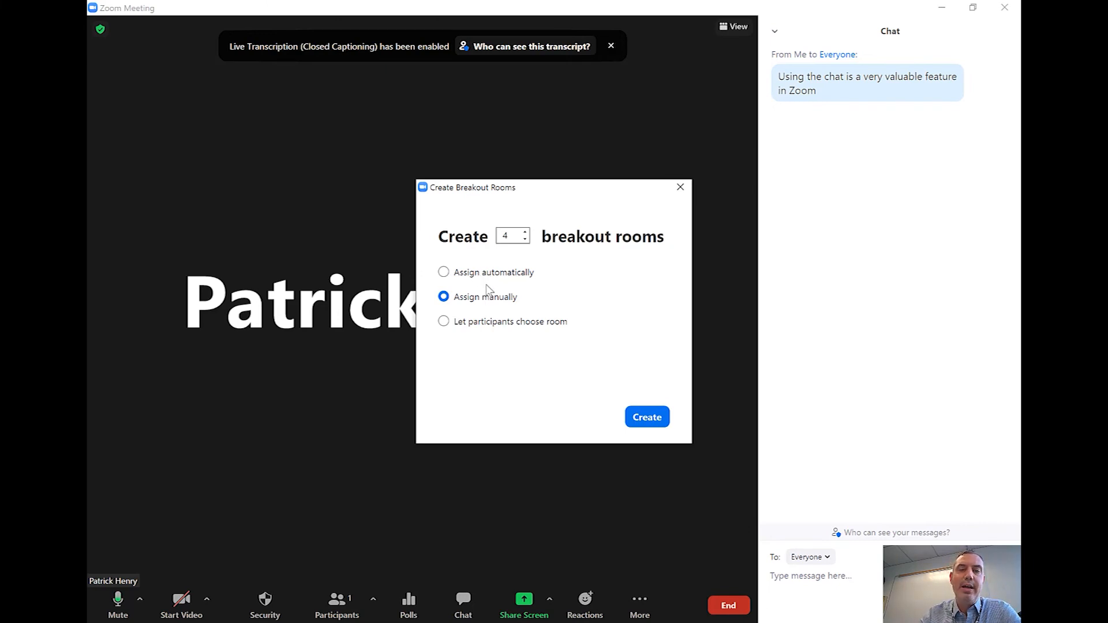
pyautogui.click(444, 322)
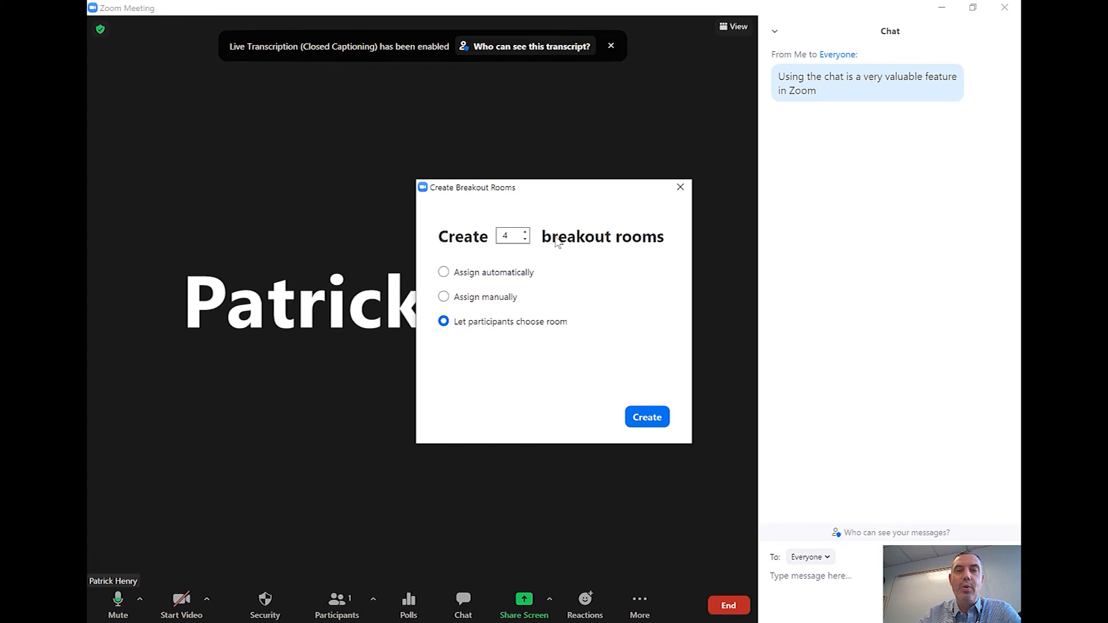
pyautogui.click(650, 422)
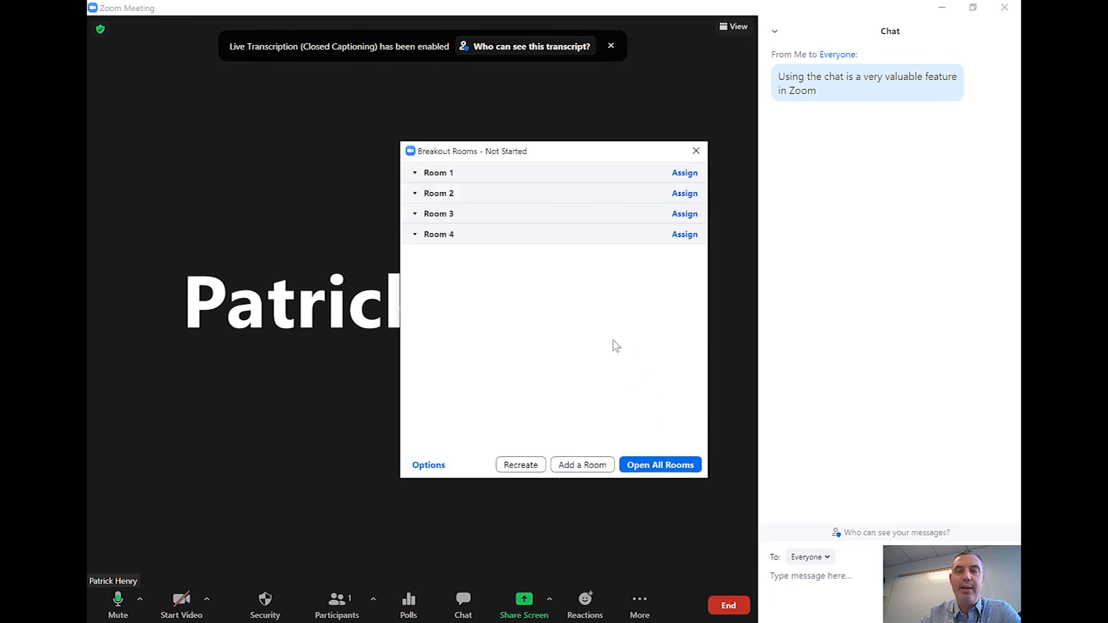
pyautogui.click(531, 125)
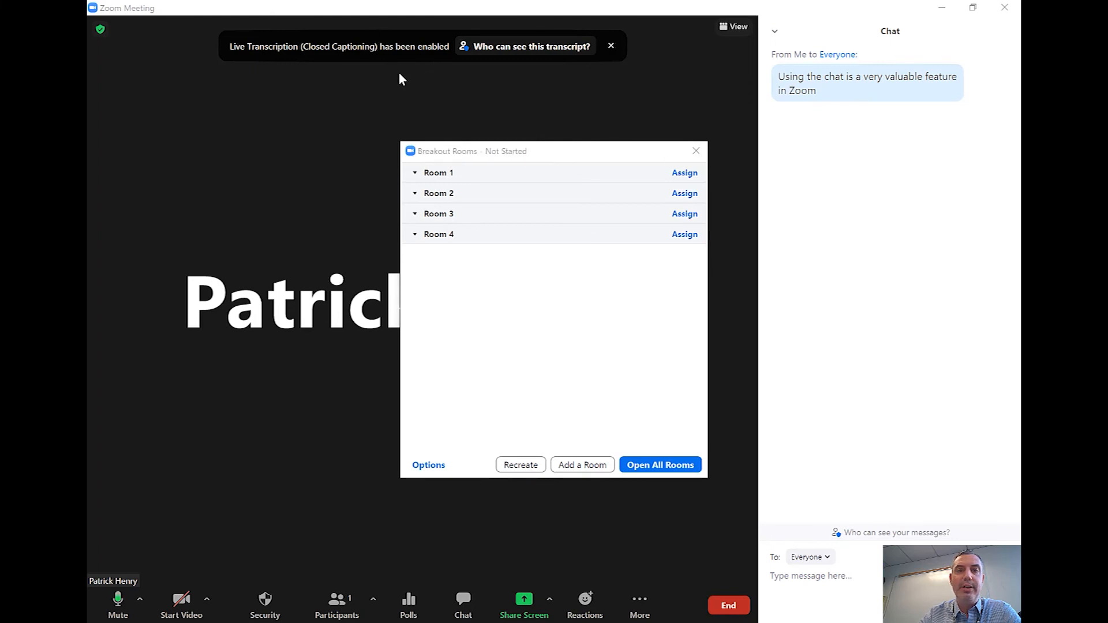
# Rename breakout Room 1 as "APA Workshop".
pyautogui.click(448, 179)
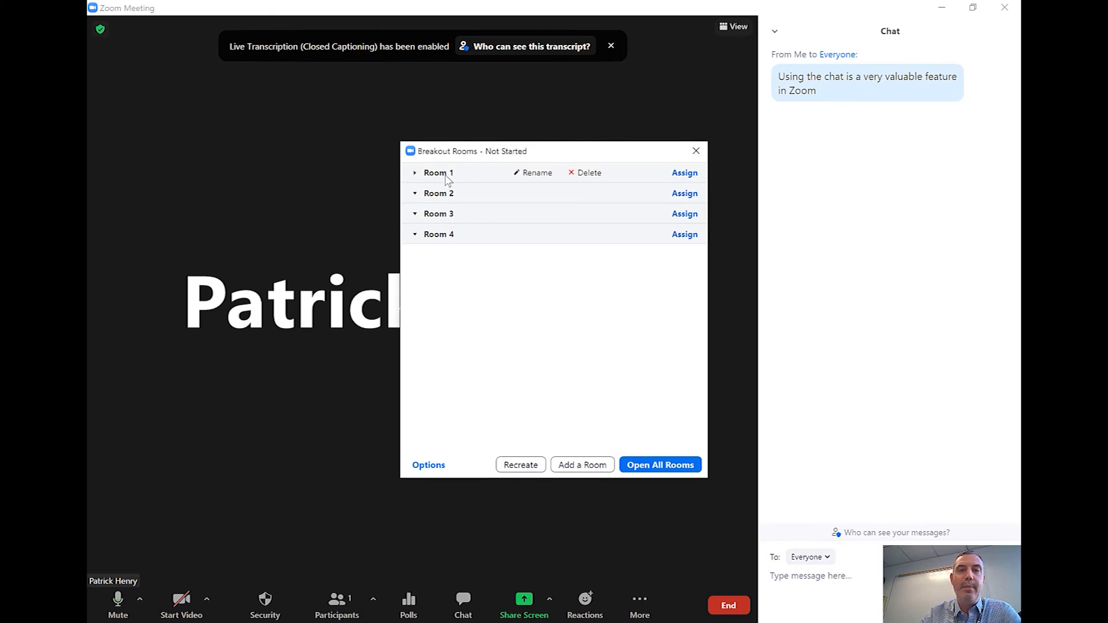
pyautogui.click(529, 172)
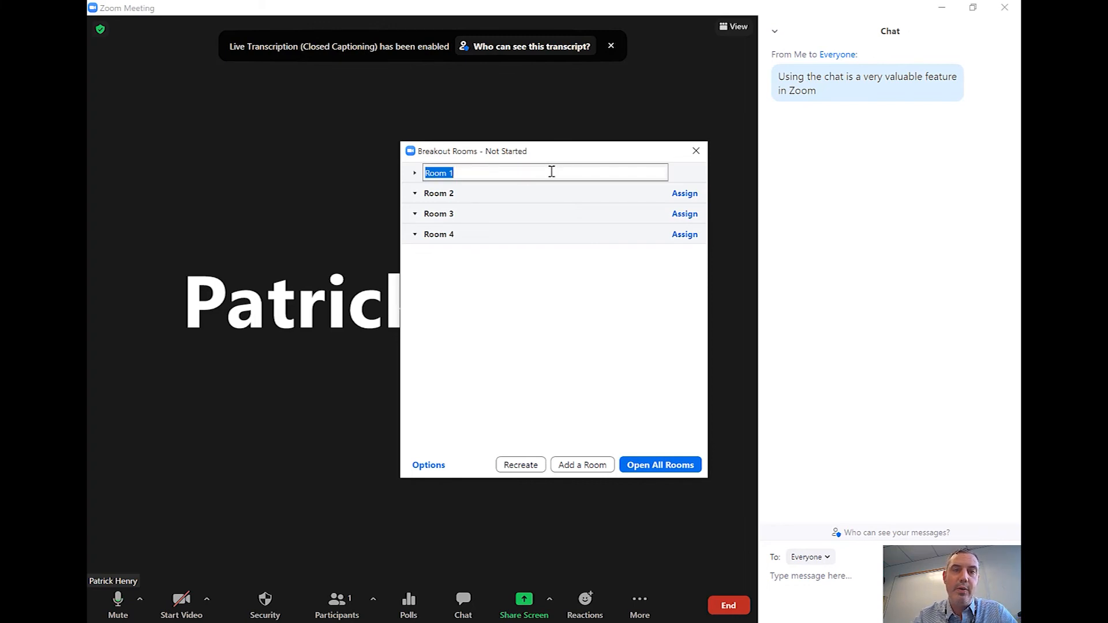
pyautogui.write('APA')
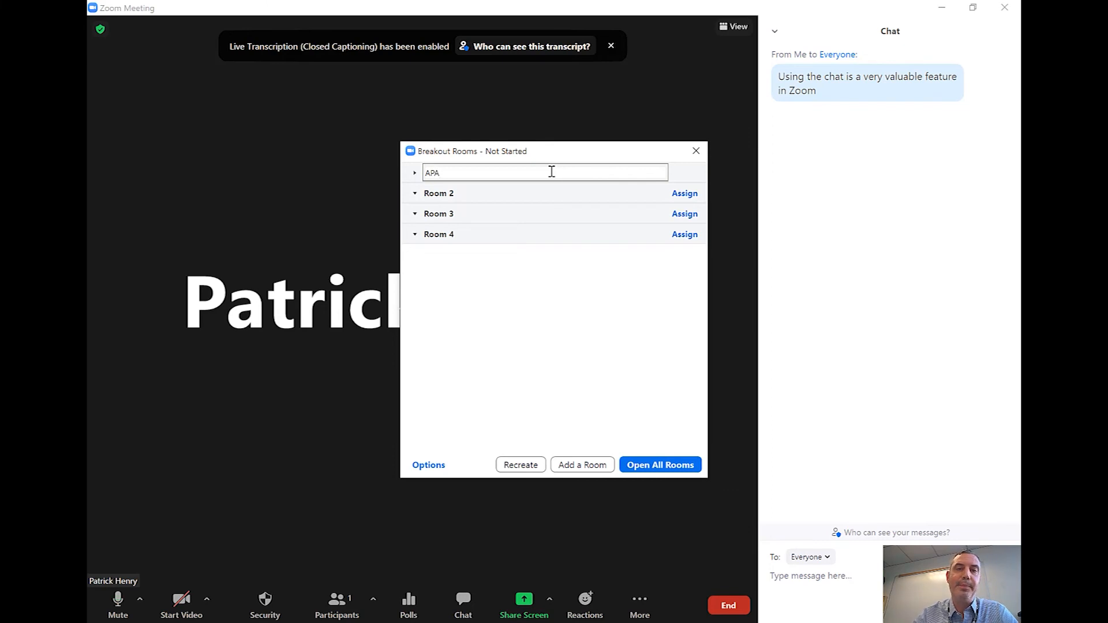
pyautogui.write(' Workshio')
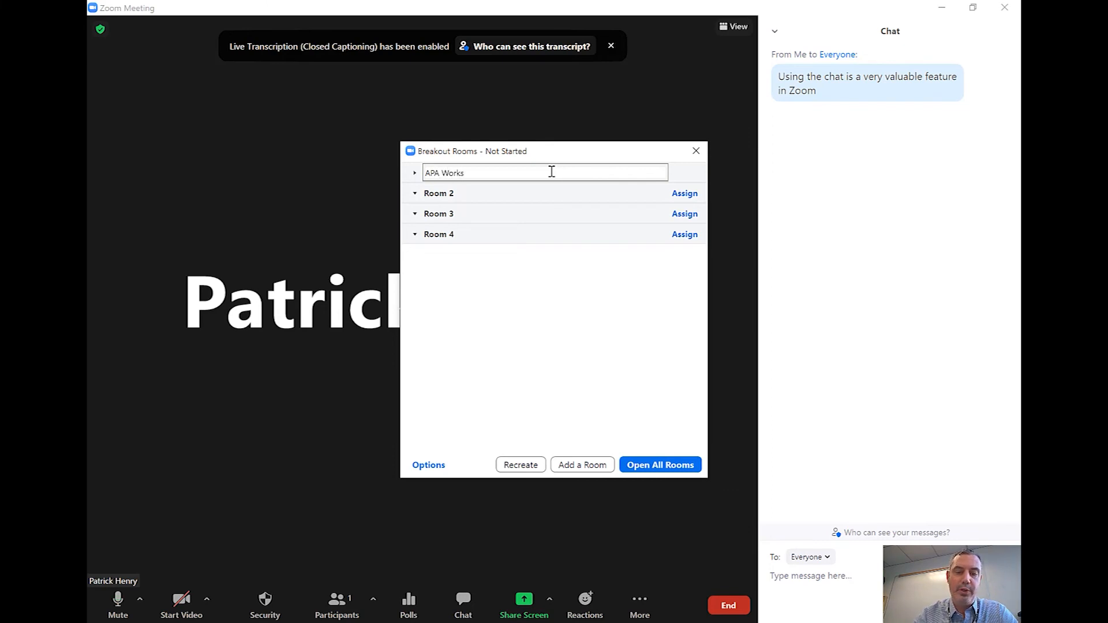
pyautogui.press('BackSpace')
pyautogui.press('BackSpace')
pyautogui.write('op')
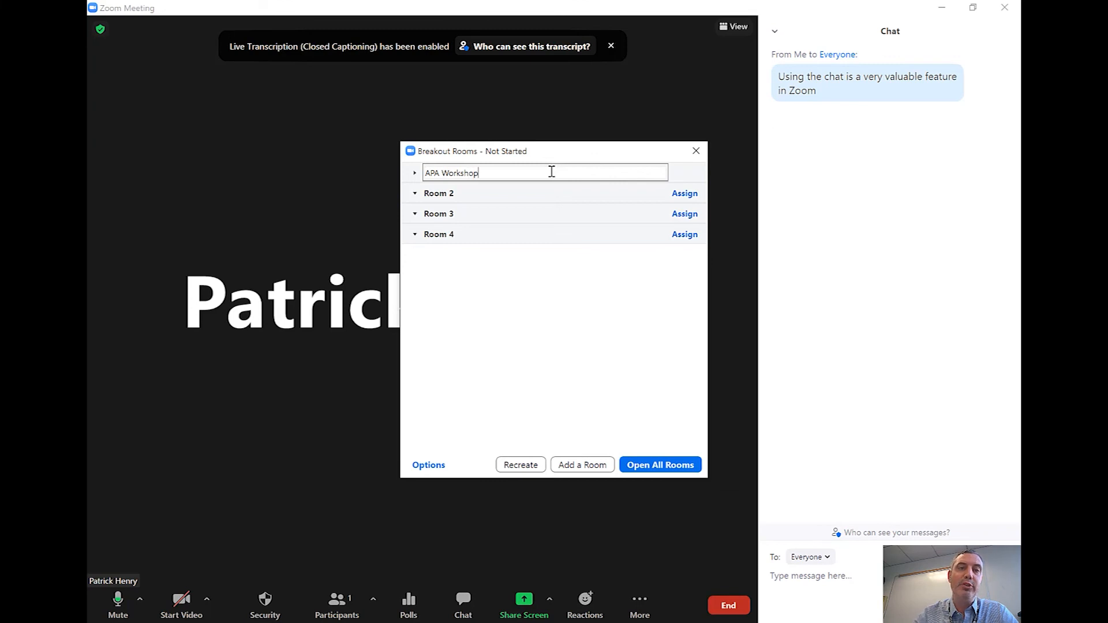
pyautogui.press('Return')
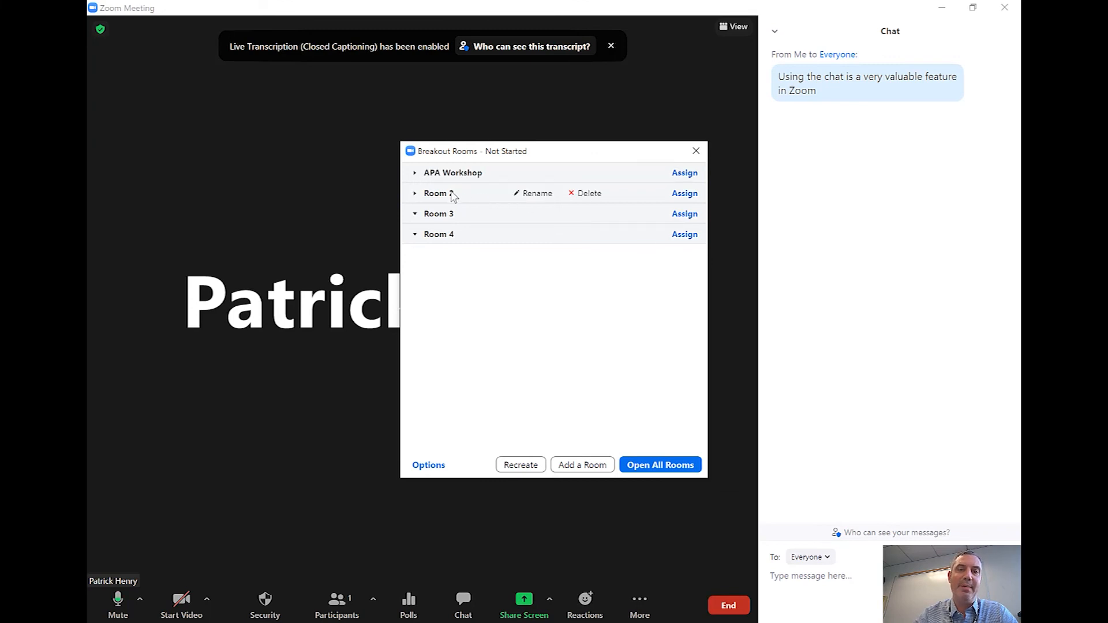
# Rename breakout Room 2 as "MLA Workshop".
pyautogui.click(523, 194)
pyautogui.write('MLA WOr')
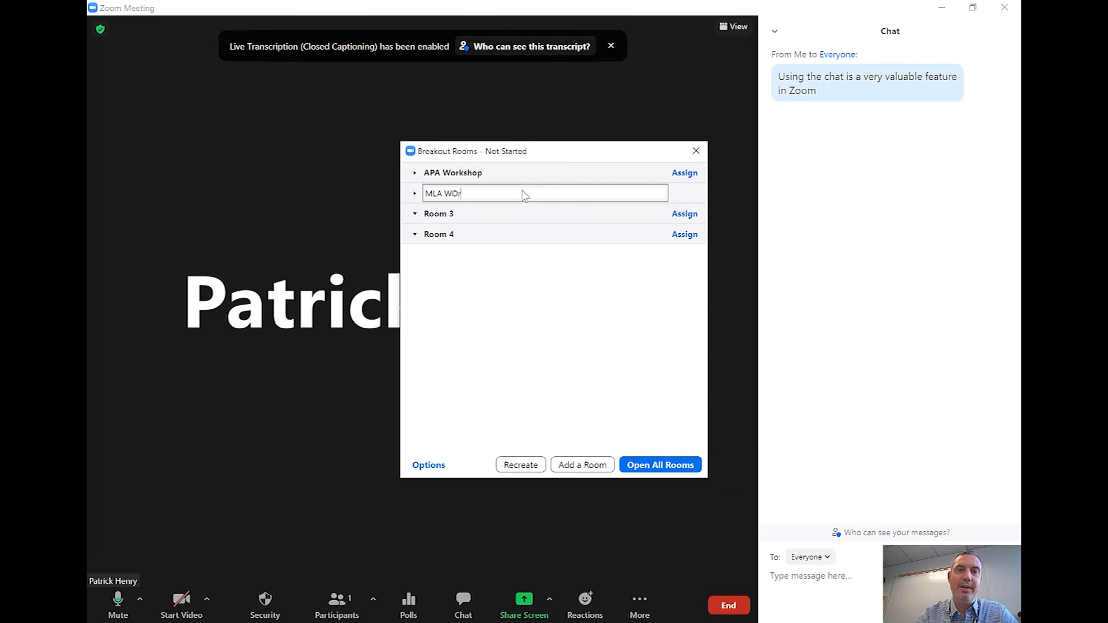
pyautogui.press('BackSpace')
pyautogui.press('BackSpace')
pyautogui.write('orkshop')
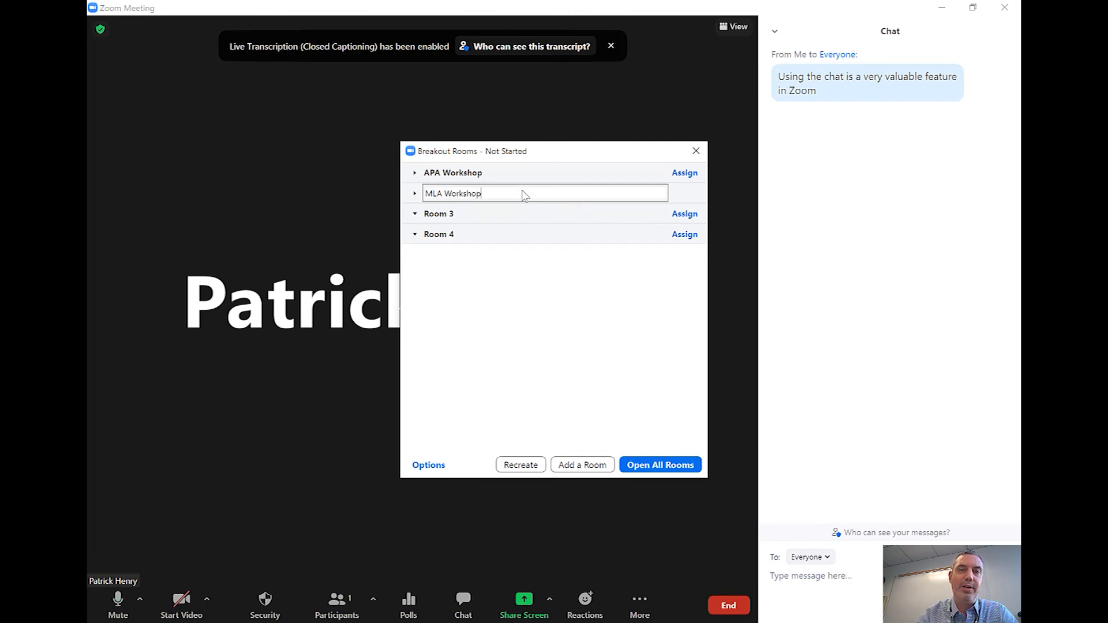
# Rename breakout Room 3 as "Thesis Statement Workshop".
pyautogui.click(469, 220)
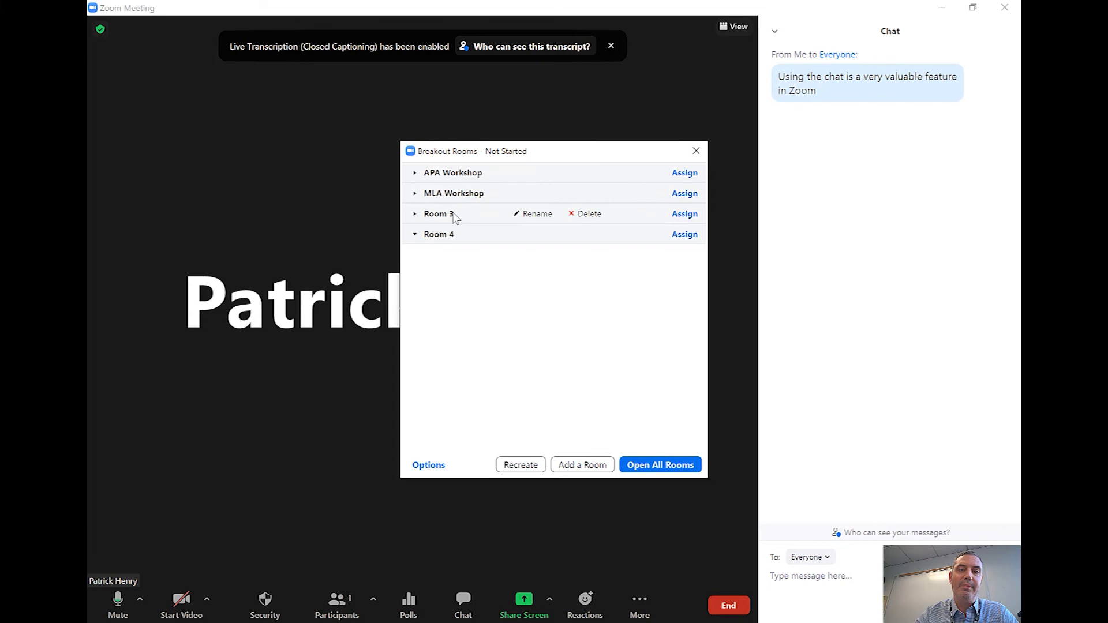
pyautogui.click(534, 215)
pyautogui.write('T')
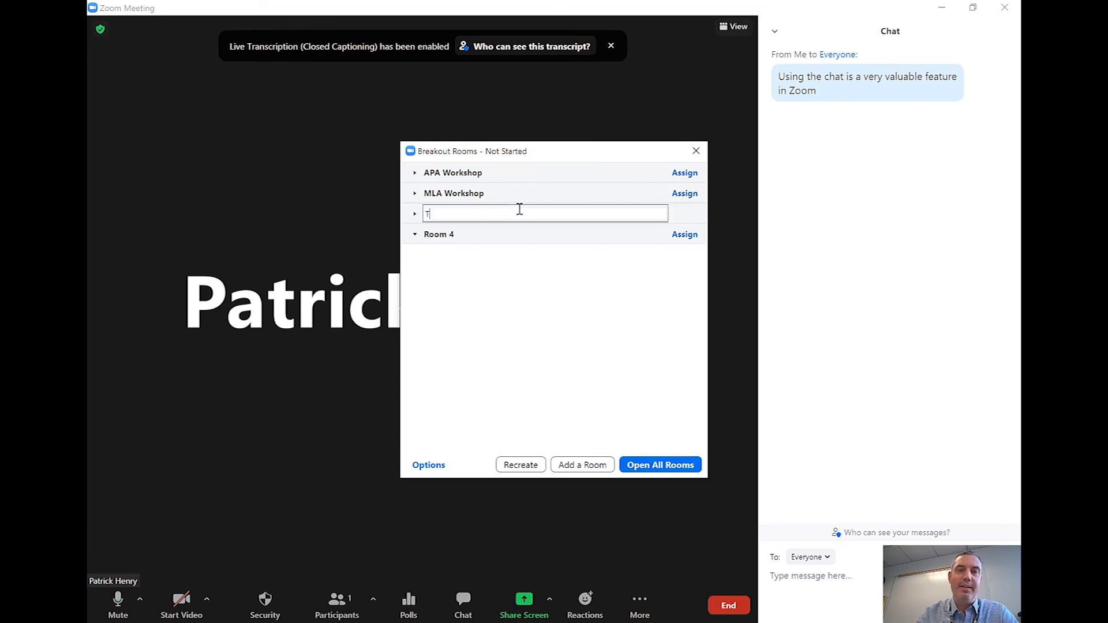
pyautogui.write('hesis Statement Workshop')
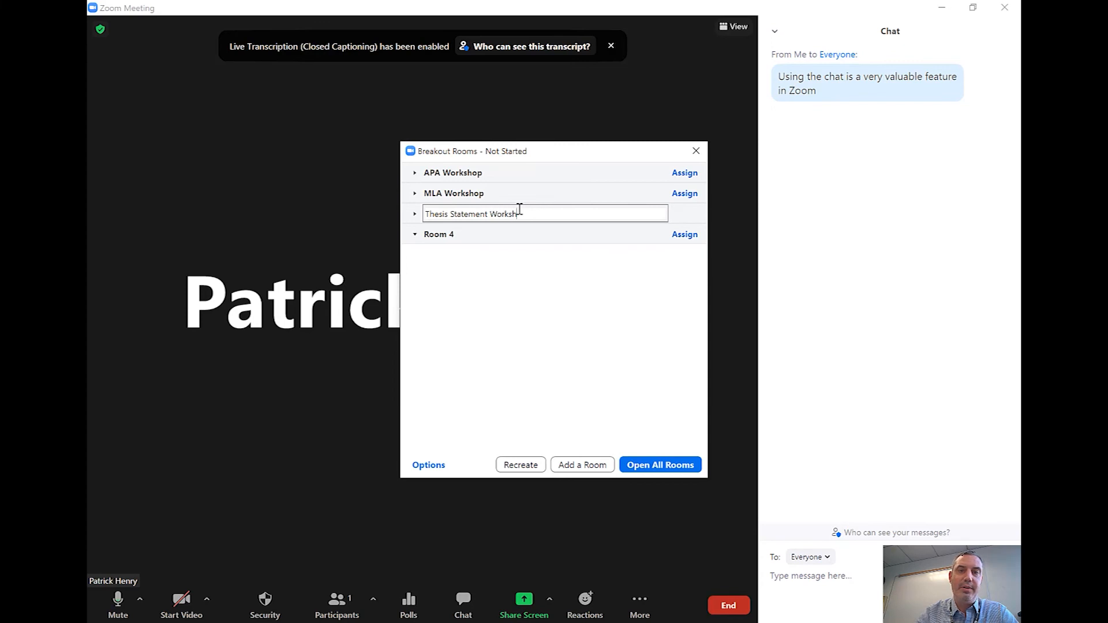
# Rename breakout Room 4 as "Chicago Style Workshop".
pyautogui.click(437, 233)
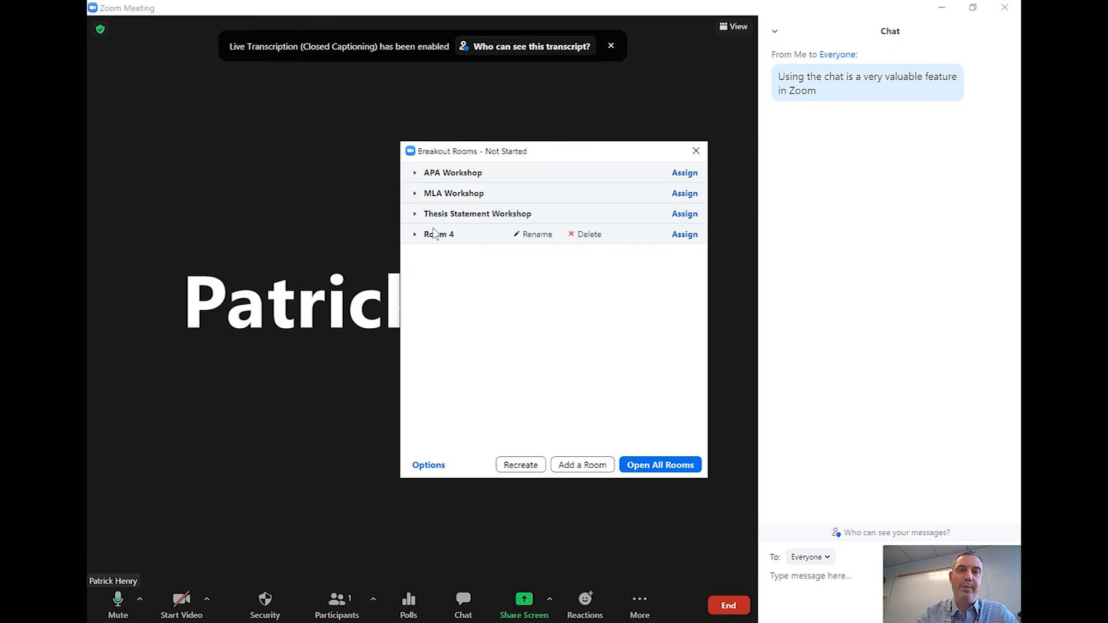
pyautogui.click(532, 234)
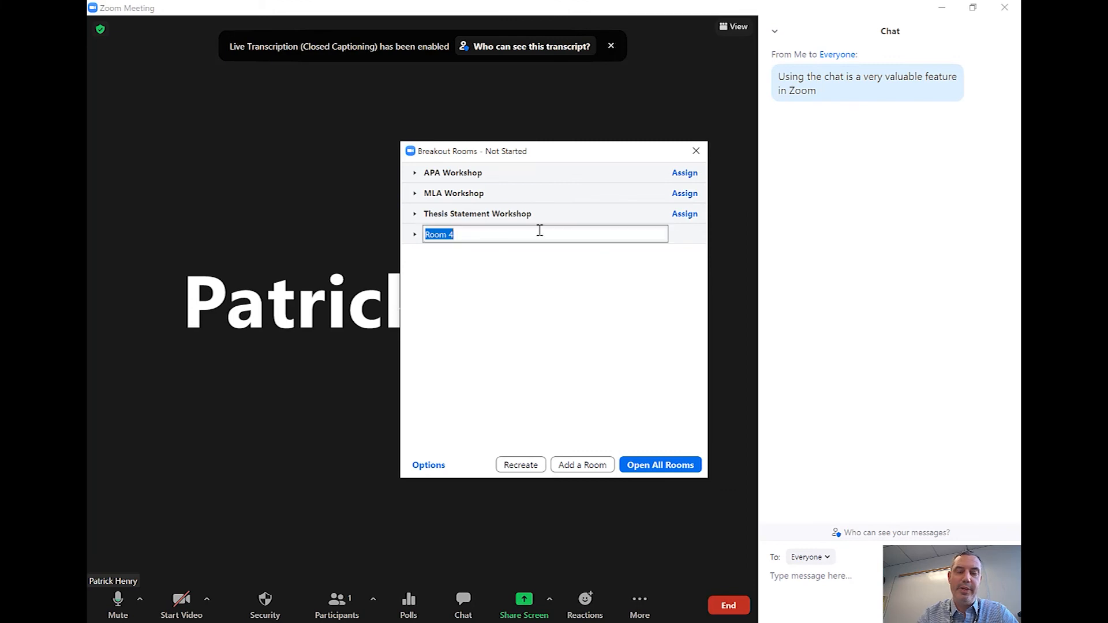
pyautogui.write('Chicago Style Works')
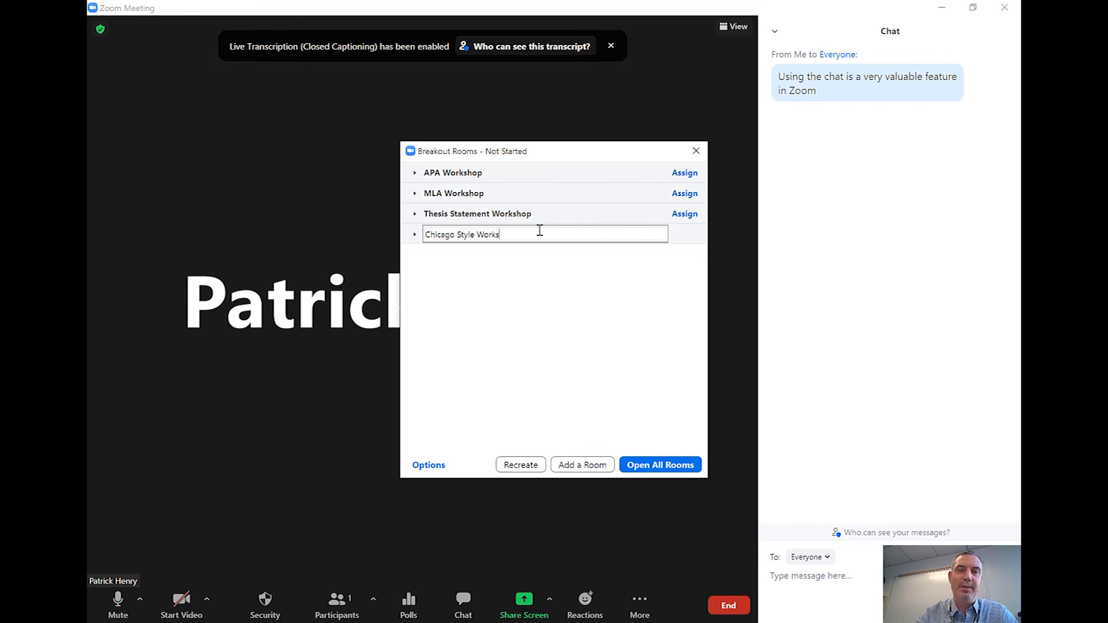
pyautogui.write('hop')
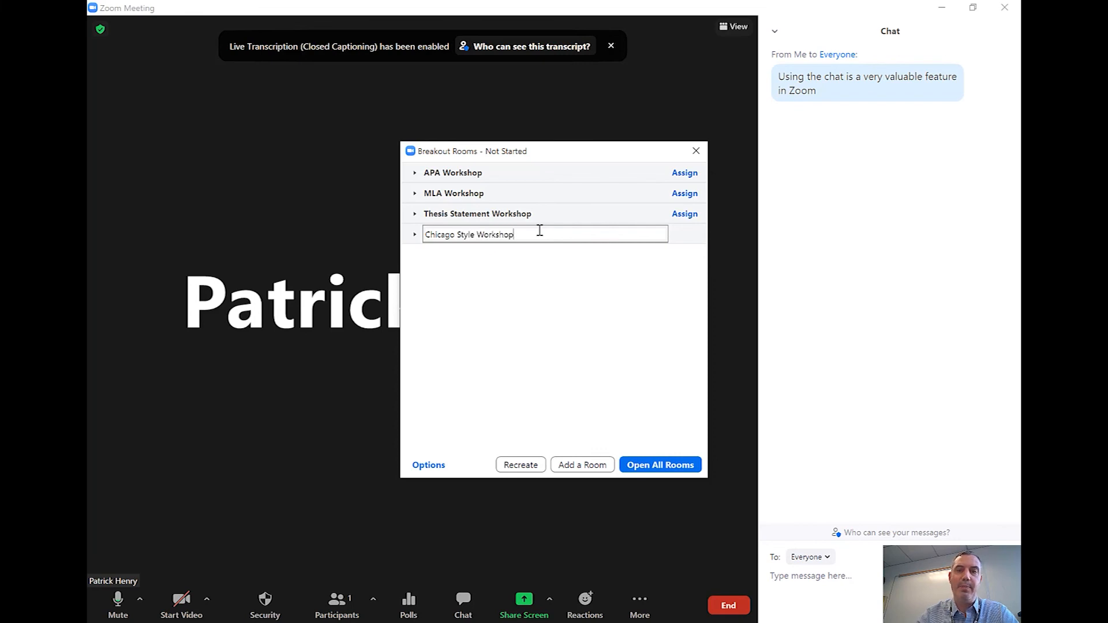
pyautogui.press('Return')
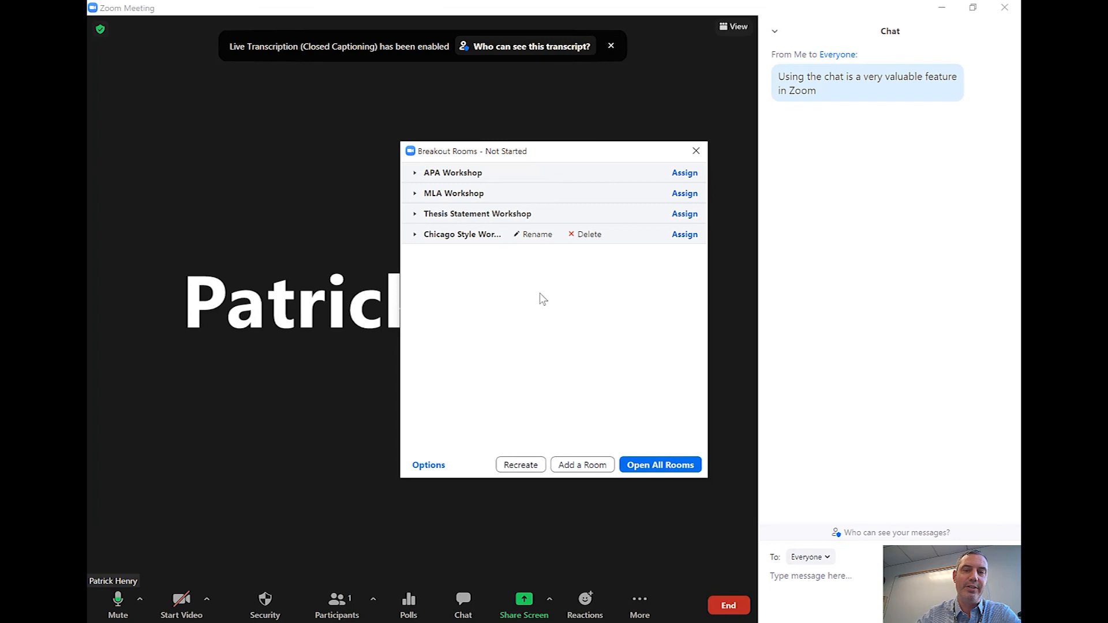
# Review the breakout room options without changing them, and open all four rooms.
pyautogui.click(430, 471)
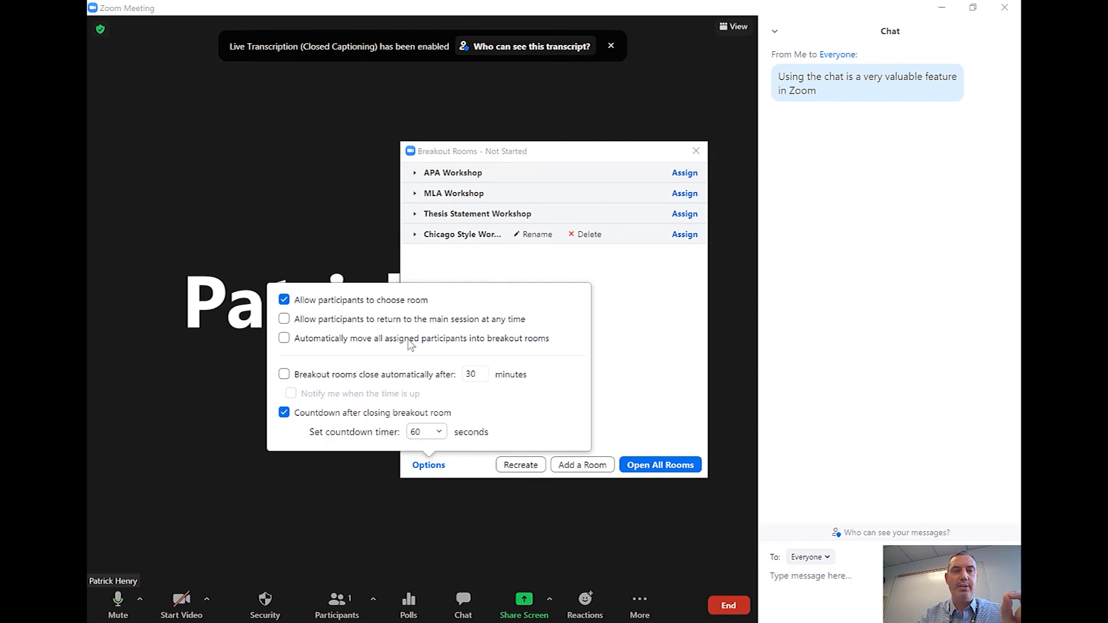
pyautogui.click(651, 347)
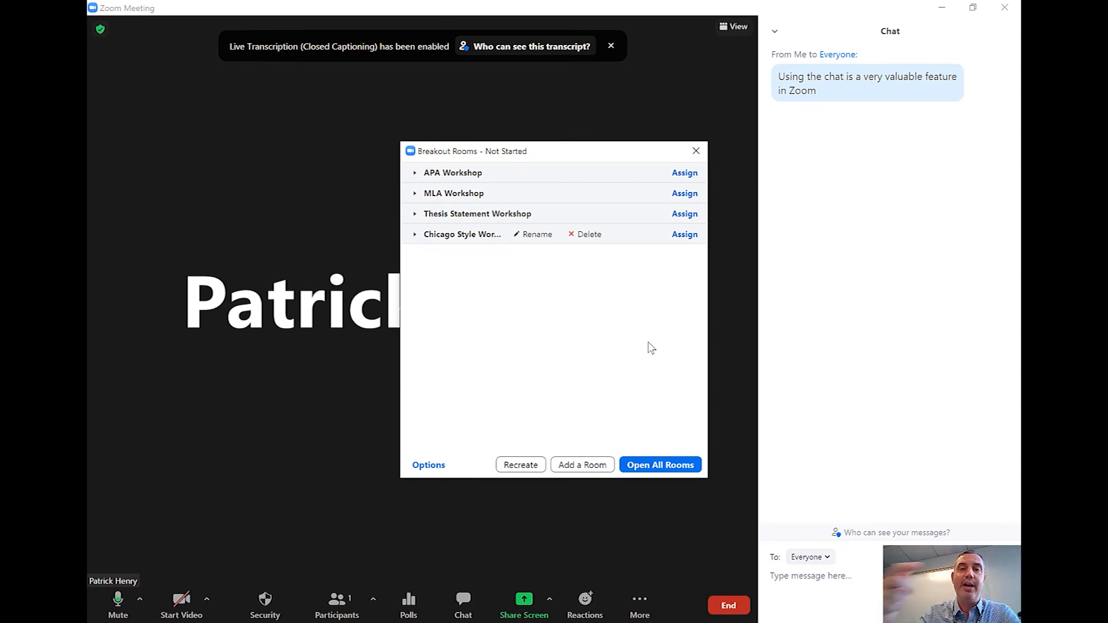
pyautogui.click(658, 466)
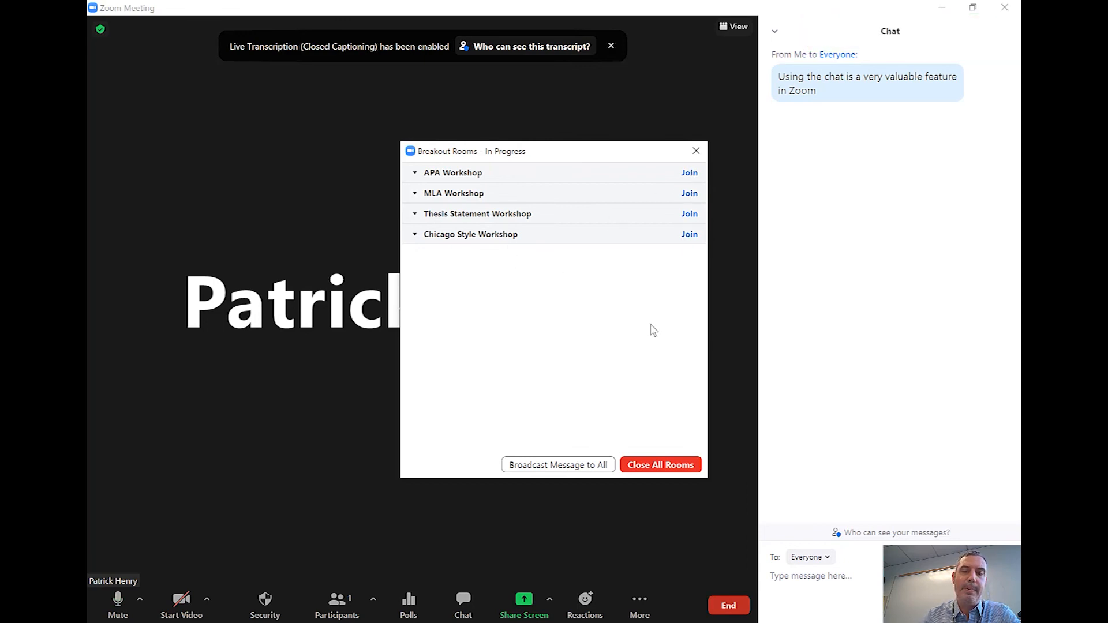
# Broadcast "Hello everyone, we will be ending these sessions in 5 minutes and all participants will be back in the main room." to all breakout rooms.
pyautogui.click(553, 469)
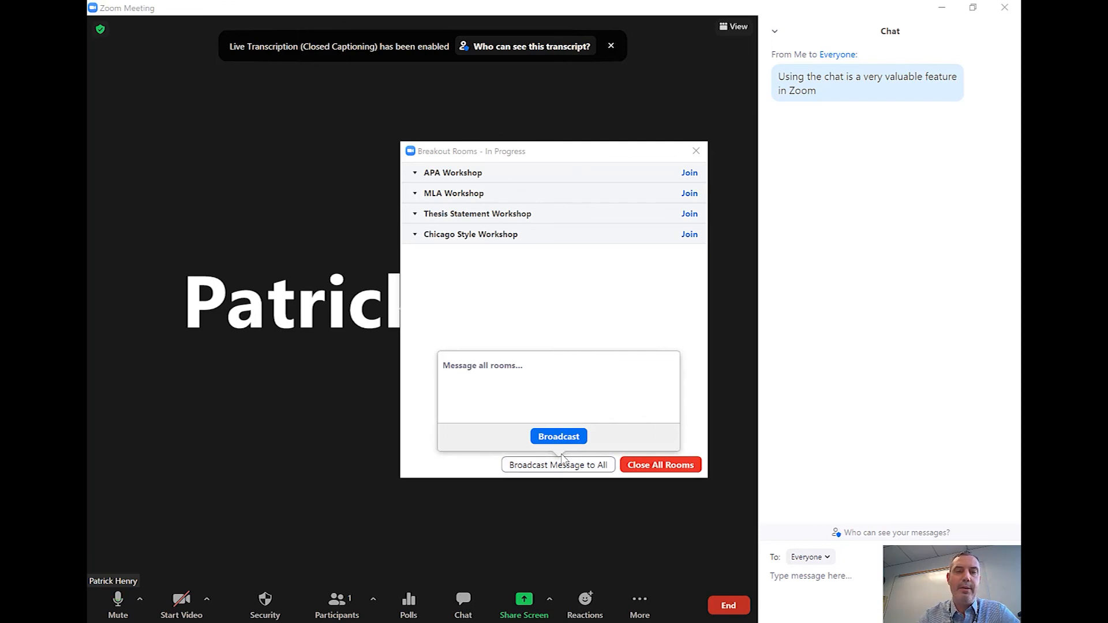
pyautogui.write('Hello everyone, we will be ending these see')
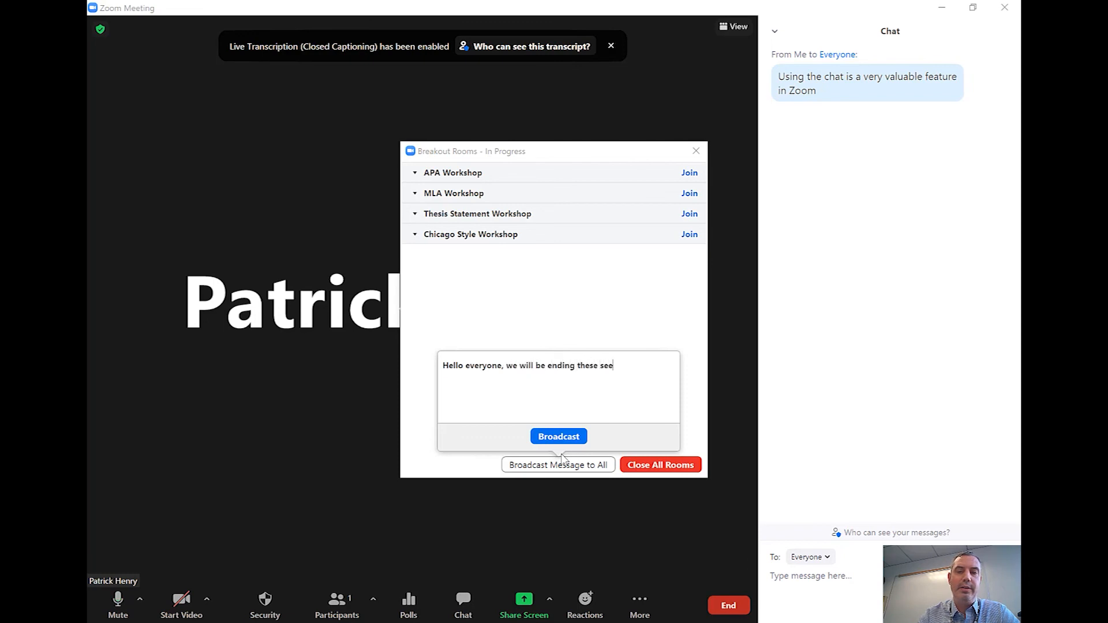
pyautogui.press('BackSpace')
pyautogui.write('ssions in ')
pyautogui.write('the')
pyautogui.press('BackSpace')
pyautogui.press('BackSpace')
pyautogui.press('BackSpace')
pyautogui.press('BackSpace')
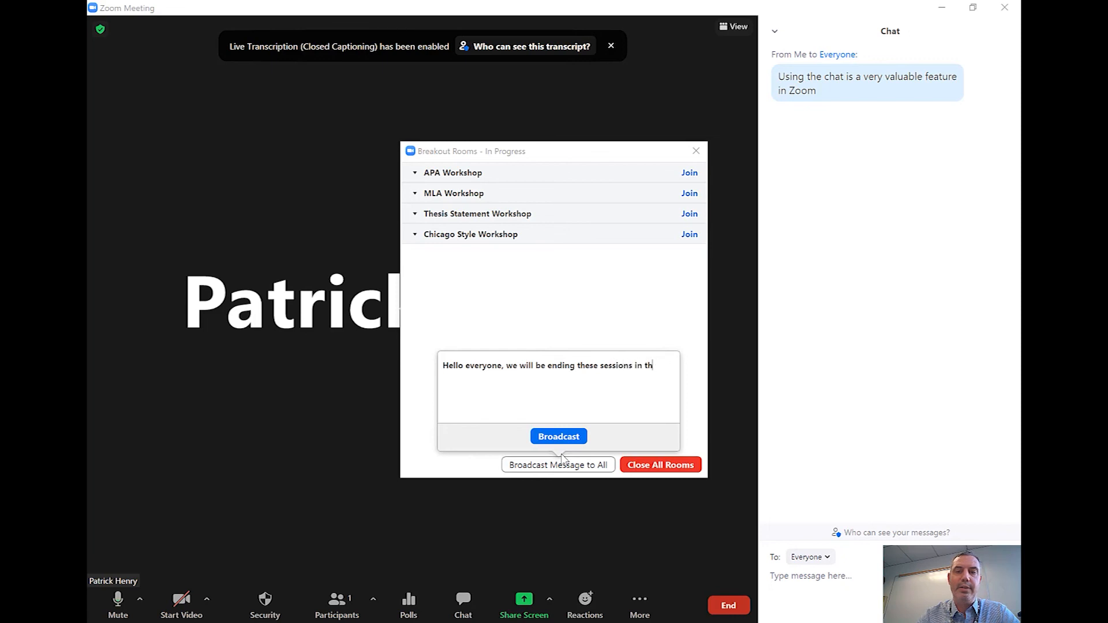
pyautogui.write('5 minut')
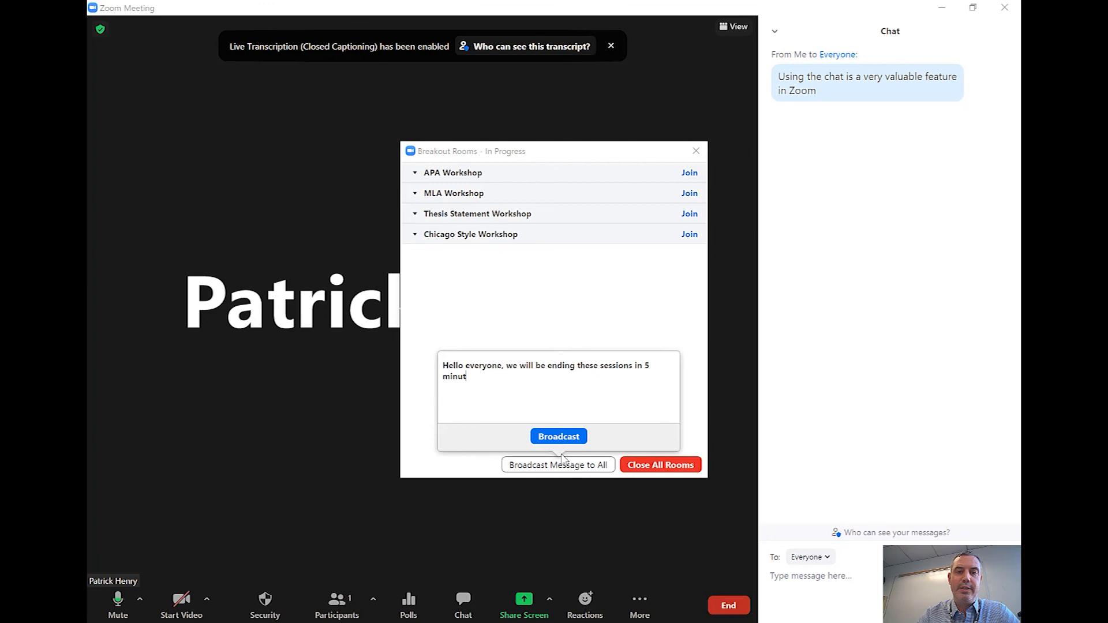
pyautogui.write('es and all pe')
pyautogui.write('rtic')
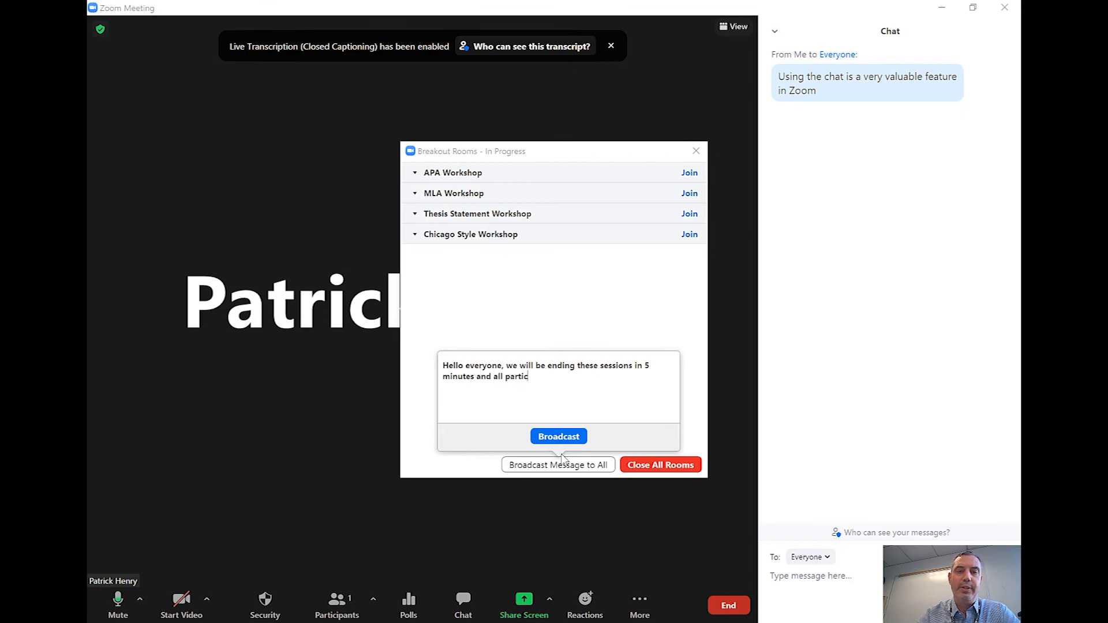
pyautogui.write('ipants will')
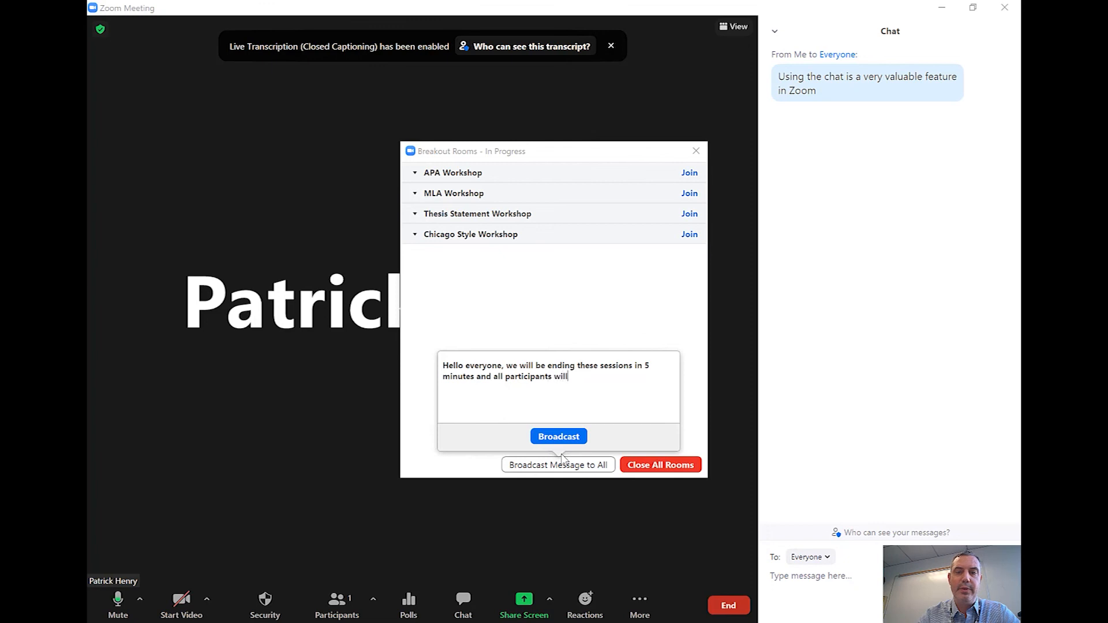
pyautogui.write(' be back in the ')
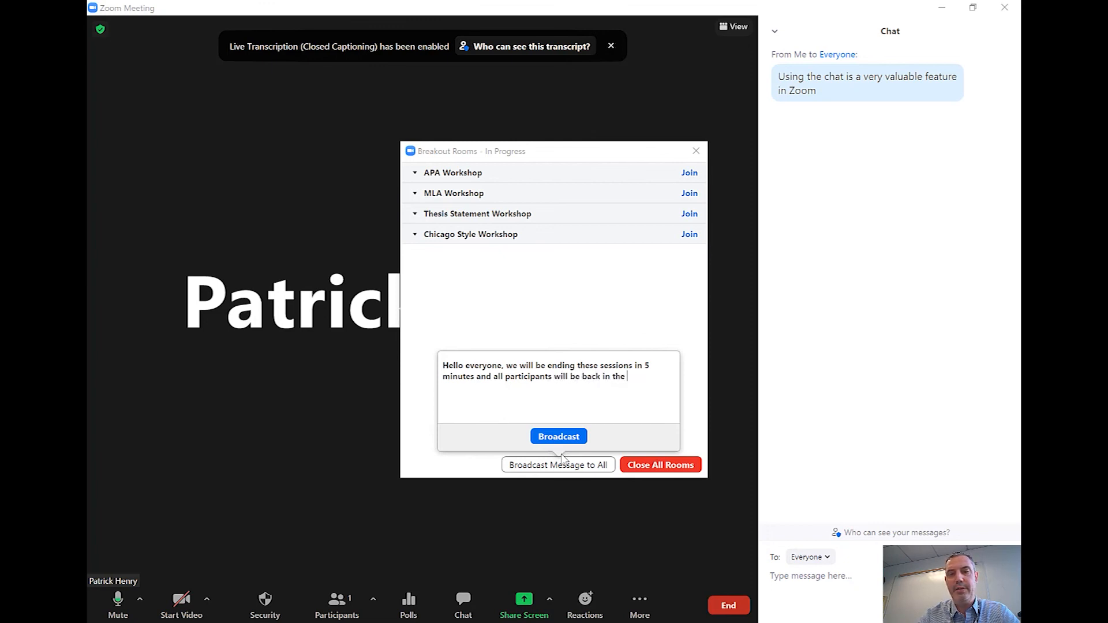
pyautogui.write('main room .')
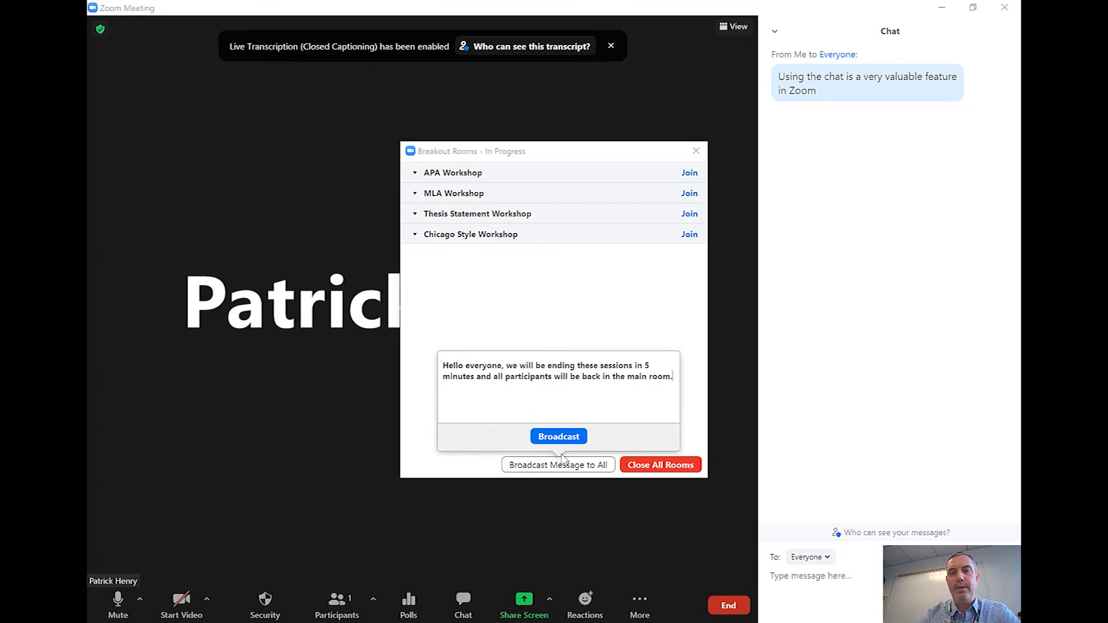
pyautogui.click(559, 437)
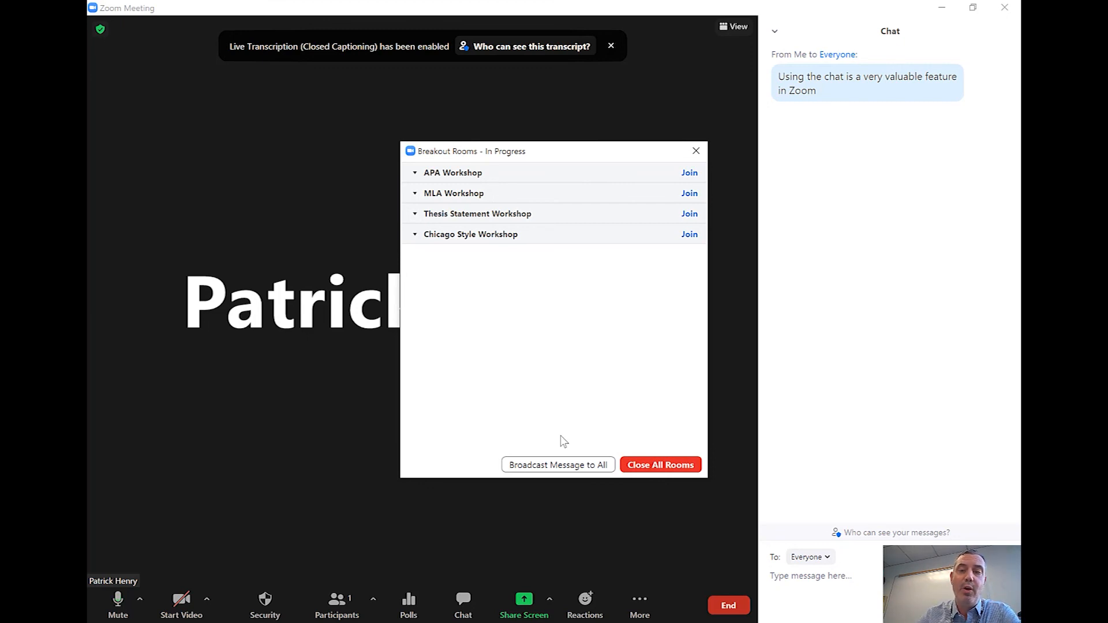
# Close all four breakout rooms and dismiss the breakout rooms window.
pyautogui.click(670, 468)
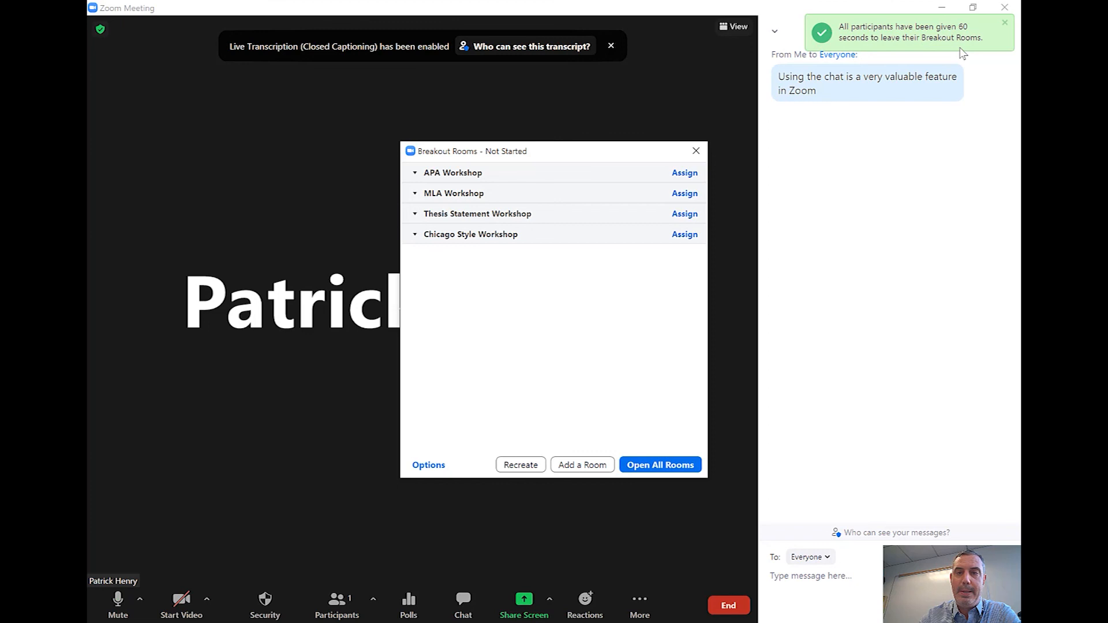
pyautogui.click(696, 150)
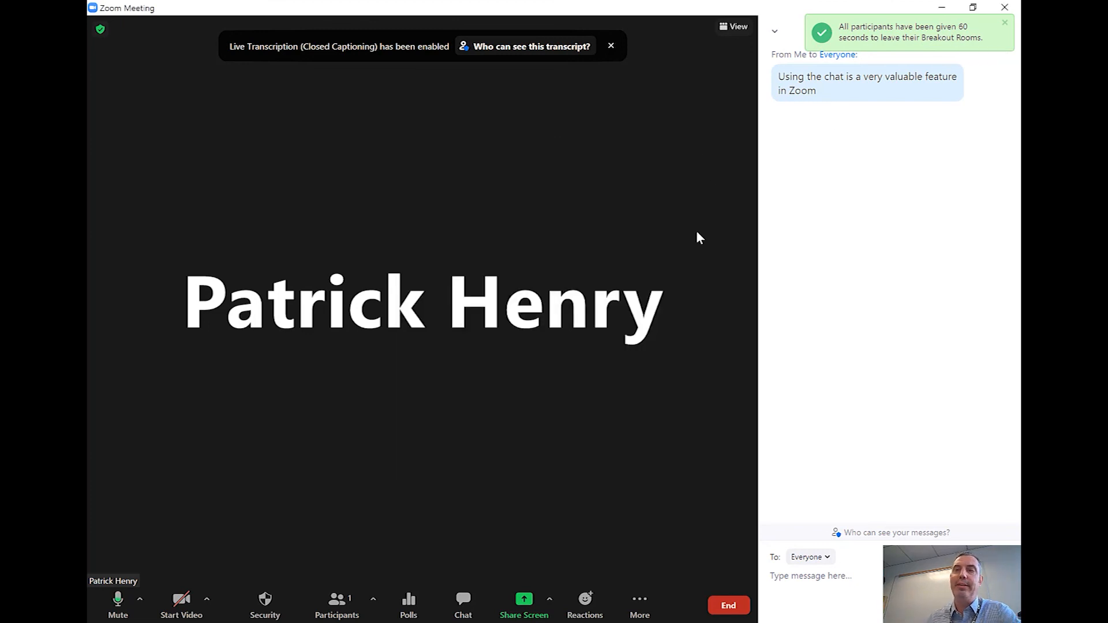
pyautogui.click(1009, 27)
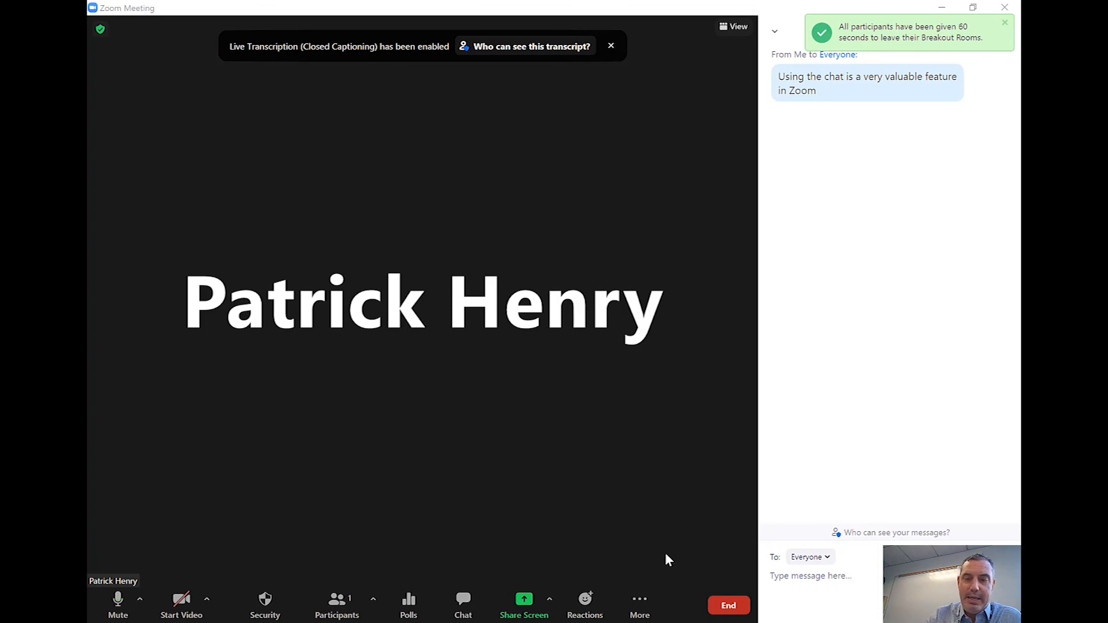
# Request a support representative for the meeting and acknowledge the wait notice.
pyautogui.click(640, 602)
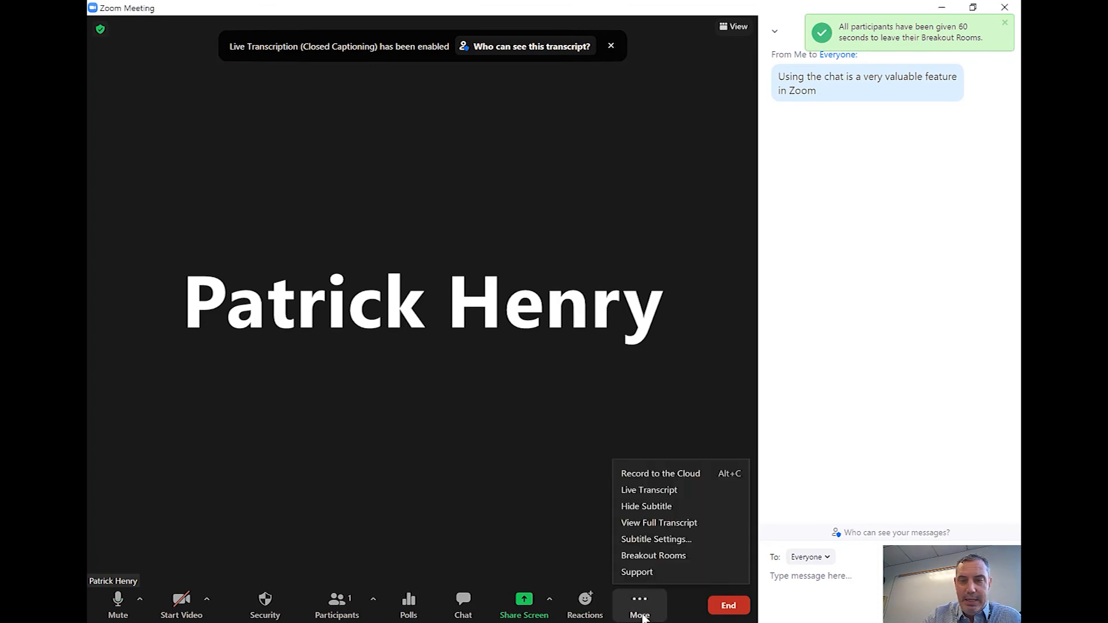
pyautogui.click(526, 487)
pyautogui.click(645, 604)
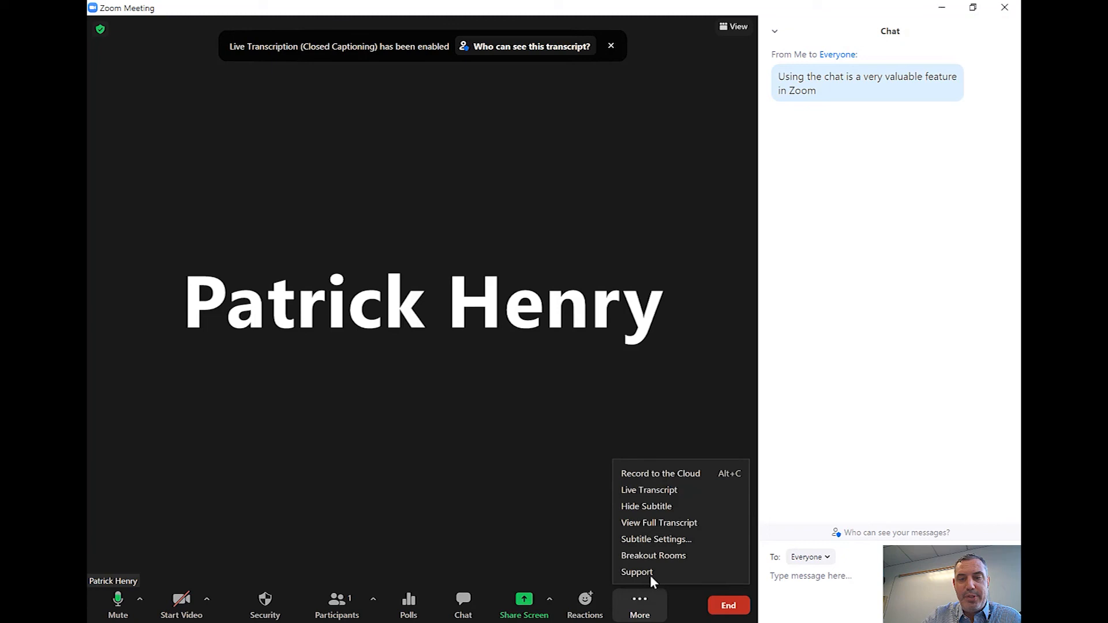
pyautogui.click(641, 572)
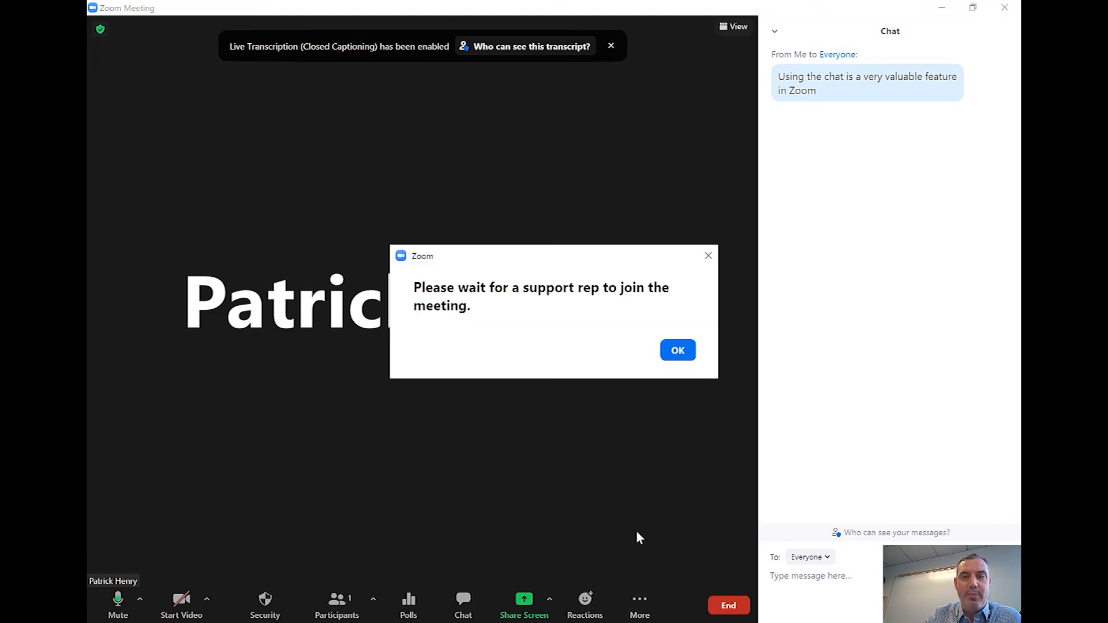
pyautogui.click(687, 351)
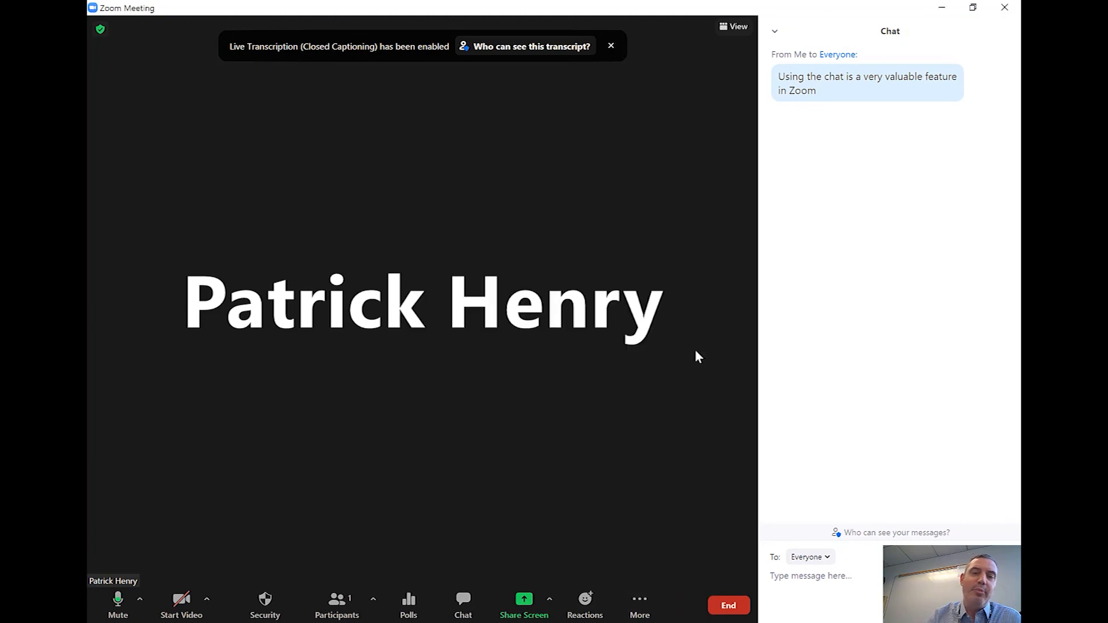
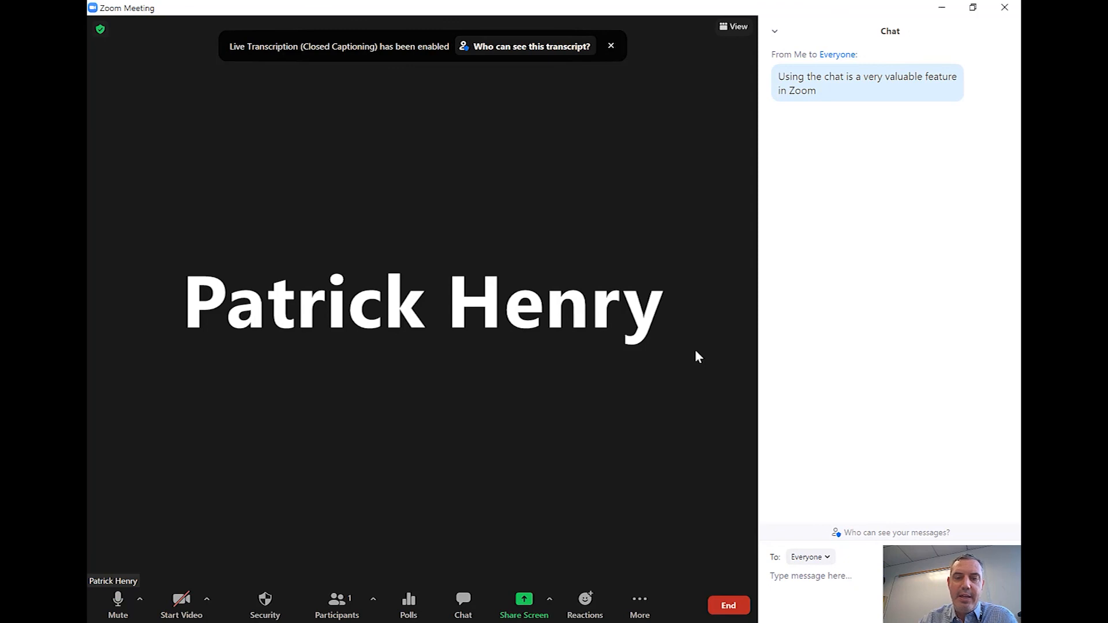
# End the meeting for all participants and switch to the Zoom Essentials presentation in the browser.
pyautogui.click(729, 607)
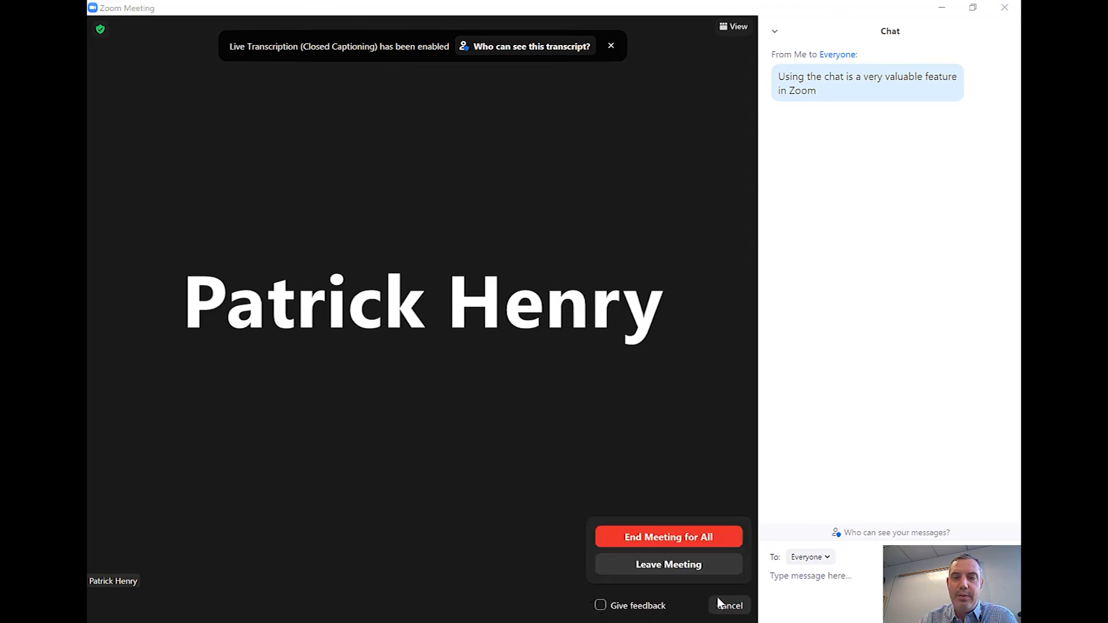
pyautogui.click(678, 538)
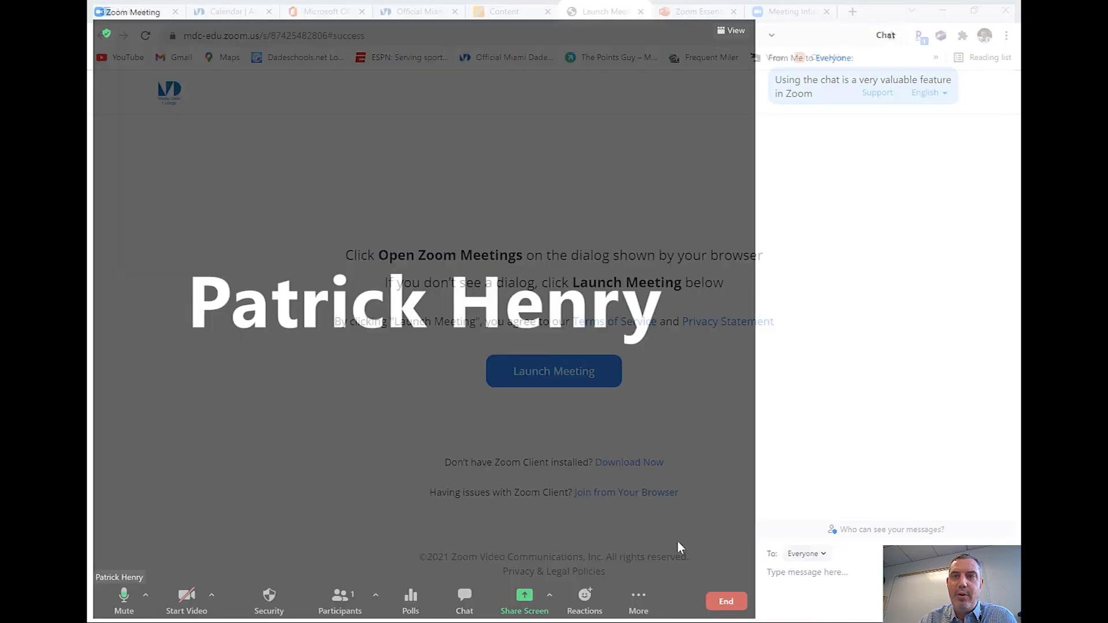
pyautogui.click(699, 14)
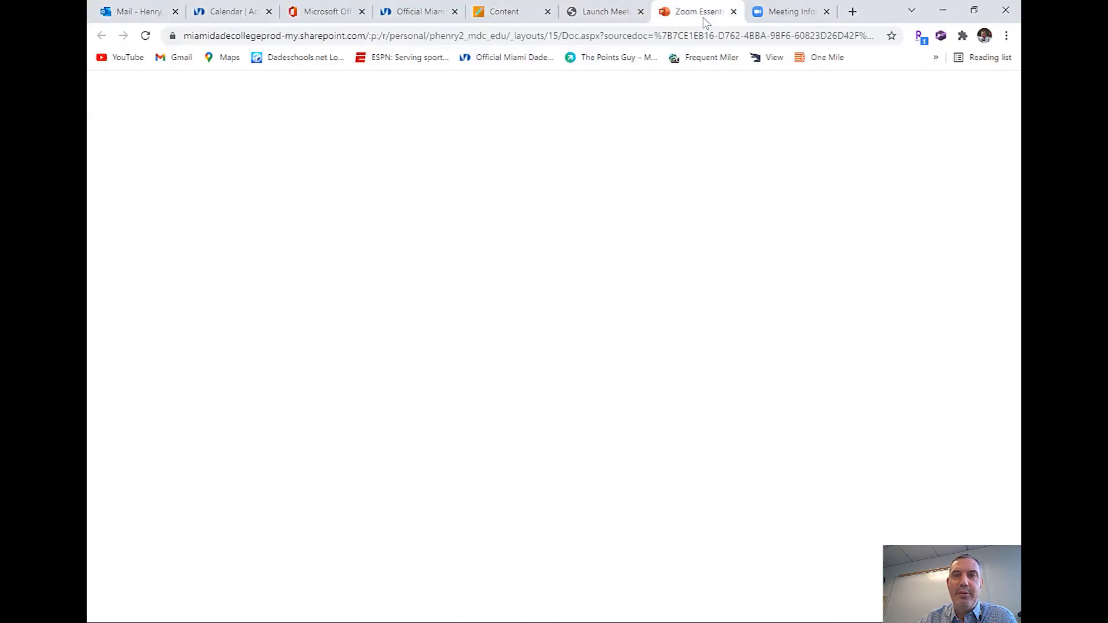